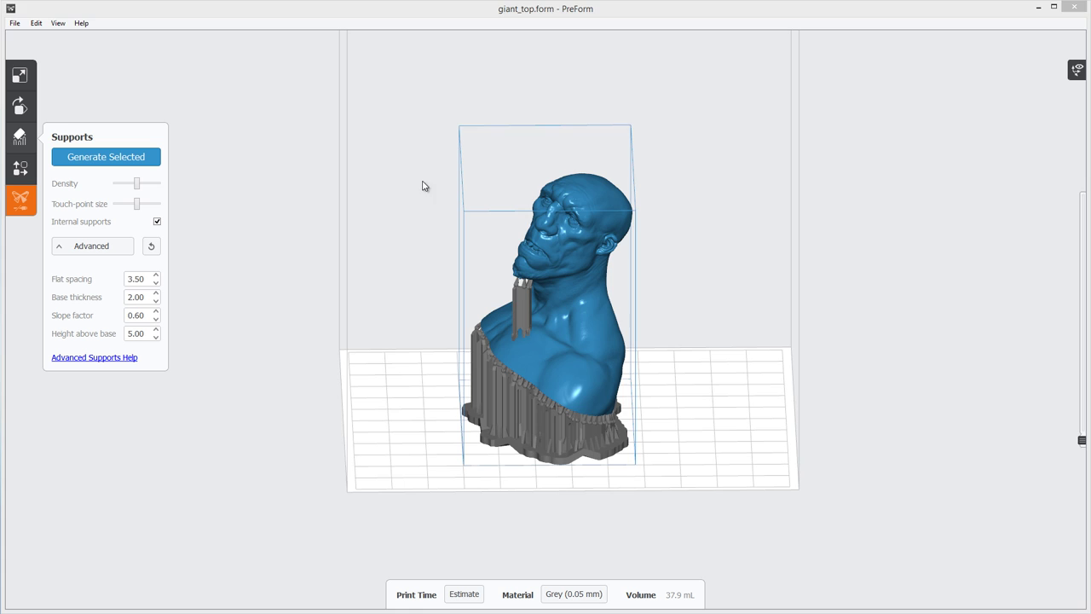
Reorient the giant bust using its flat underside as the base so it stands upright on the build platform
{"action": "right_click_drag", "start_coordinate": [423, 185], "coordinate": [555, 414]}
{"action": "right_click_drag", "start_coordinate": [650, 365], "coordinate": [526, 389]}
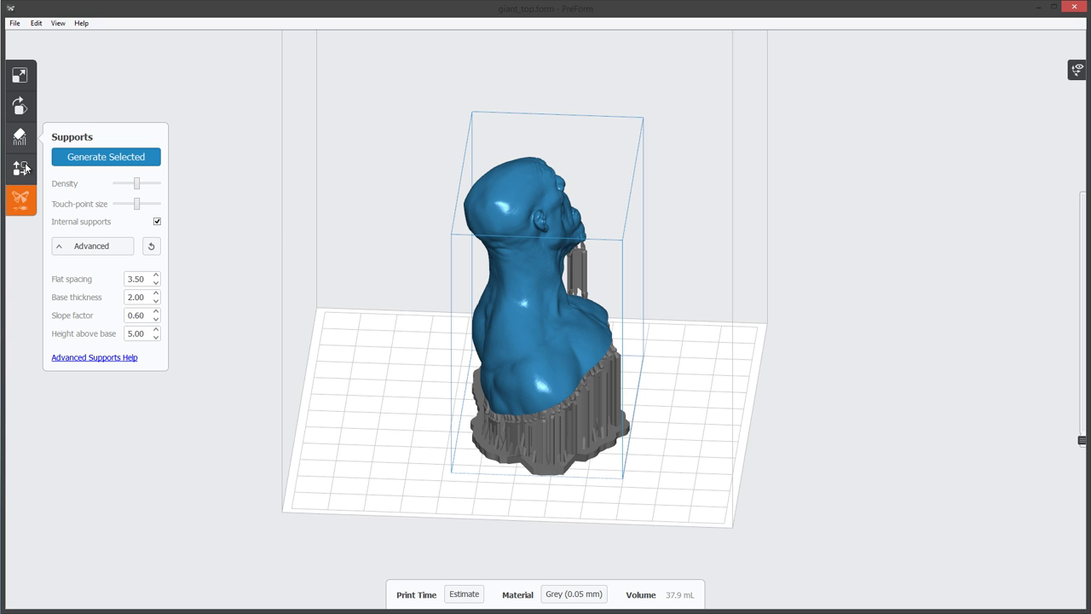
{"action": "right_click_drag", "start_coordinate": [388, 355], "coordinate": [296, 254]}
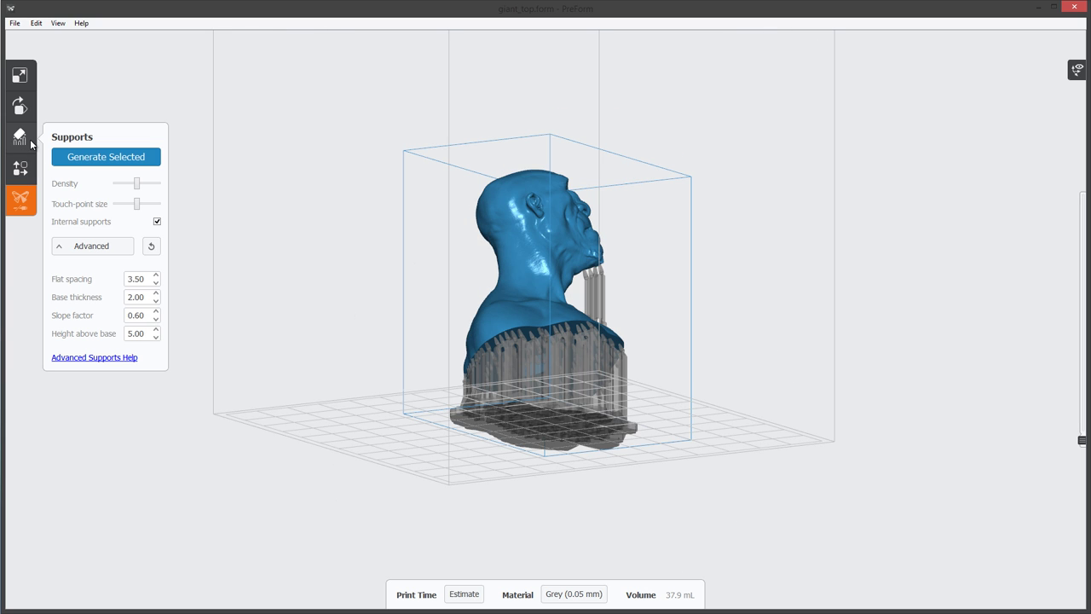
{"action": "left_click", "coordinate": [20, 108]}
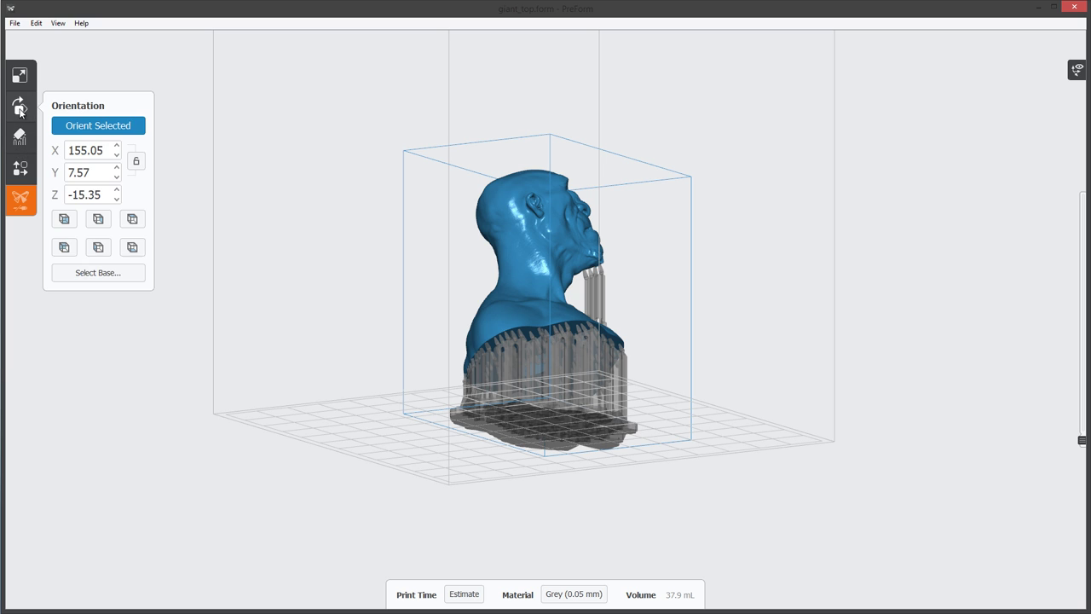
{"action": "right_click_drag", "start_coordinate": [200, 319], "coordinate": [135, 290]}
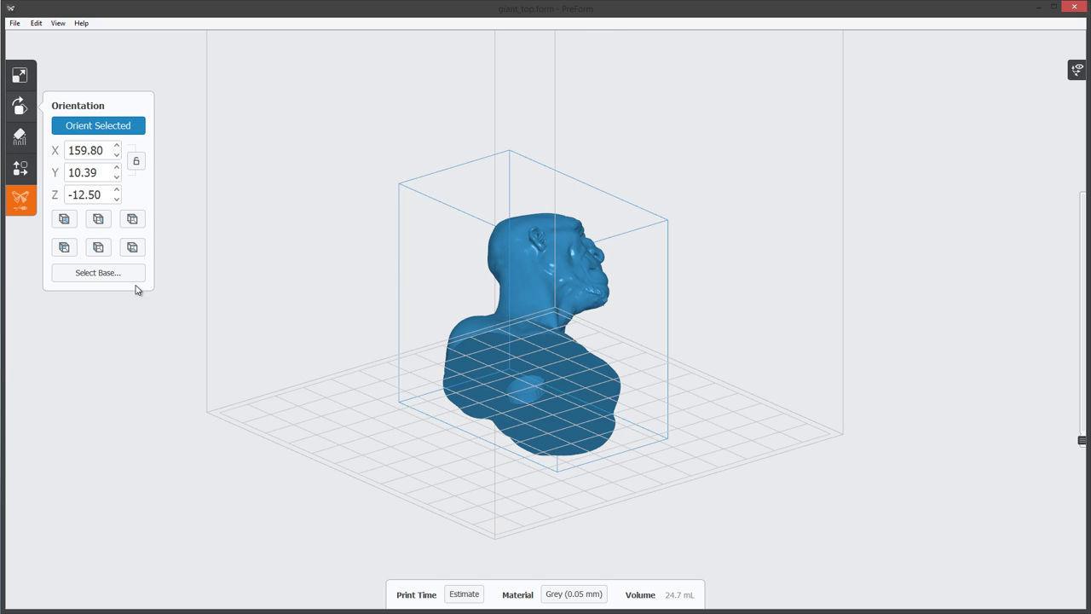
{"action": "left_click", "coordinate": [123, 275]}
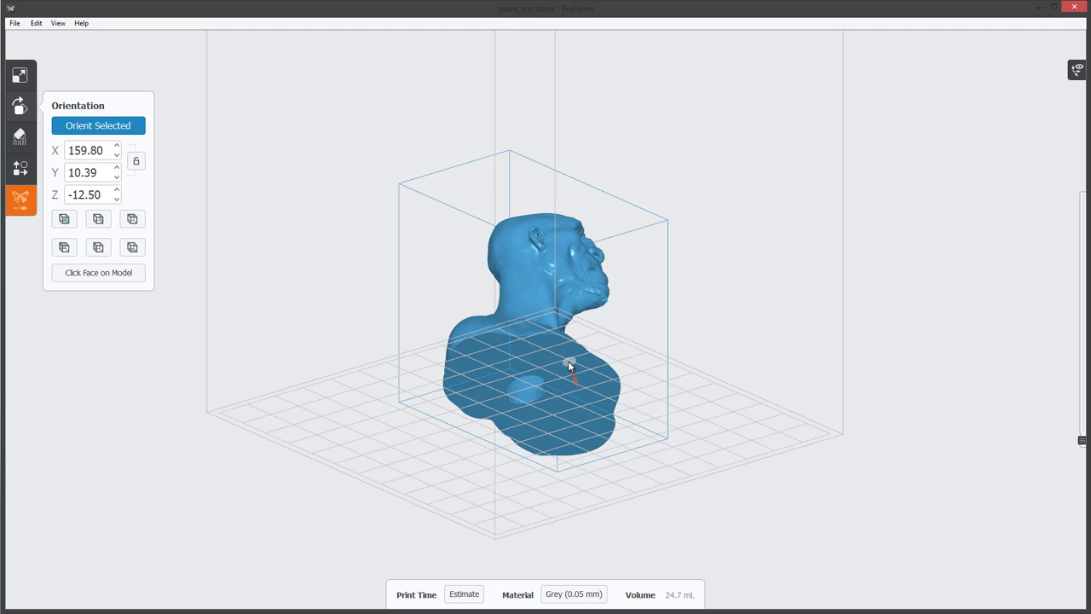
{"action": "left_click", "coordinate": [567, 361]}
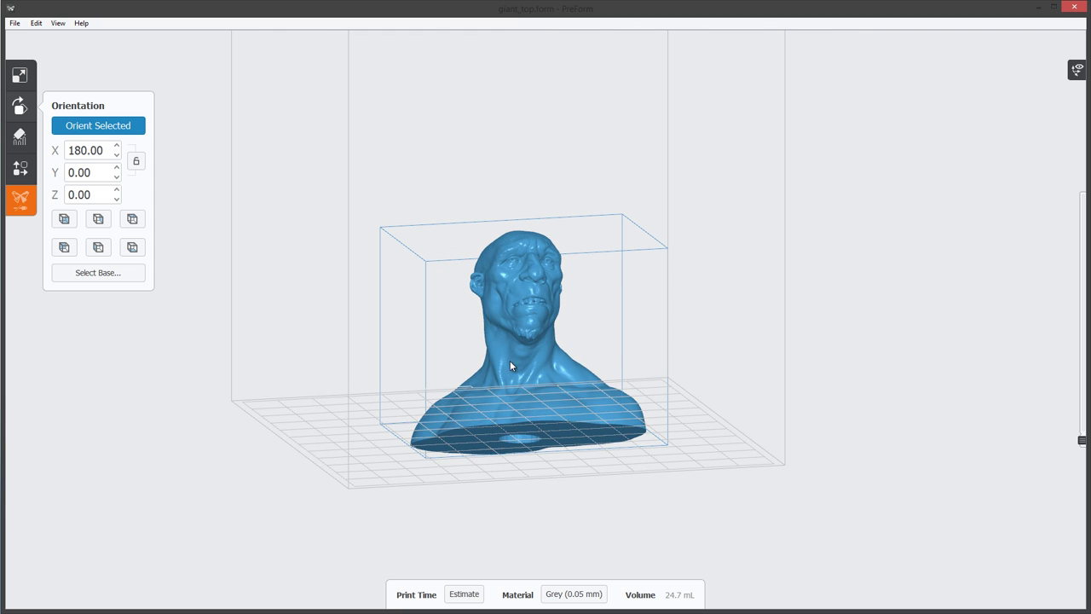
Preview the bust's slices at layers 456 and 575 to examine where the unsupported beard and chin begin printing
{"action": "right_click_drag", "start_coordinate": [599, 346], "coordinate": [502, 253]}
{"action": "scroll", "coordinate": [516, 260], "scroll_direction": "up", "scroll_amount": 5}
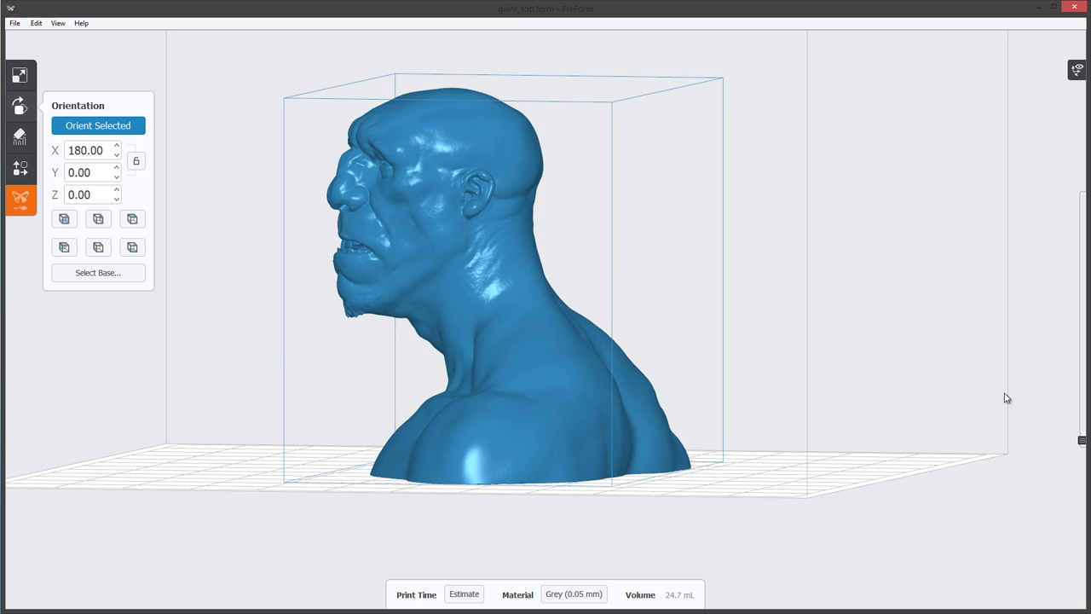
{"action": "left_click_drag", "start_coordinate": [1085, 437], "coordinate": [1081, 337]}
{"action": "mouse_move", "coordinate": [418, 335]}
{"action": "right_mouse_down"}
{"action": "mouse_move", "coordinate": [385, 347]}
{"action": "mouse_move", "coordinate": [409, 319]}
{"action": "right_mouse_up"}
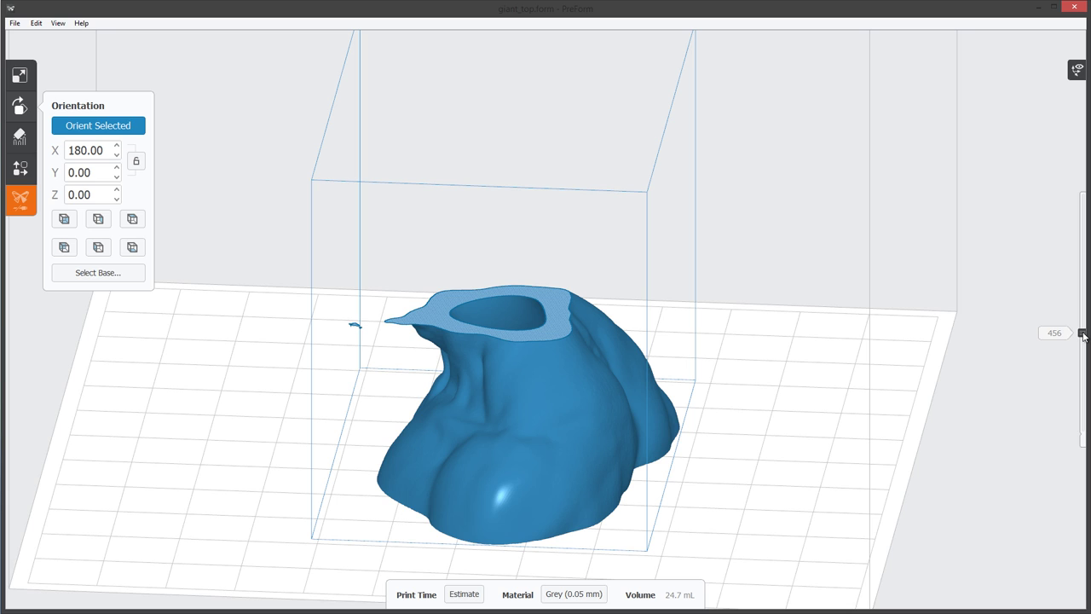
{"action": "mouse_move", "coordinate": [1083, 335]}
{"action": "left_mouse_down"}
{"action": "mouse_move", "coordinate": [1083, 287]}
{"action": "mouse_move", "coordinate": [1083, 309]}
{"action": "left_mouse_up"}
{"action": "right_click_drag", "start_coordinate": [406, 337], "coordinate": [400, 299]}
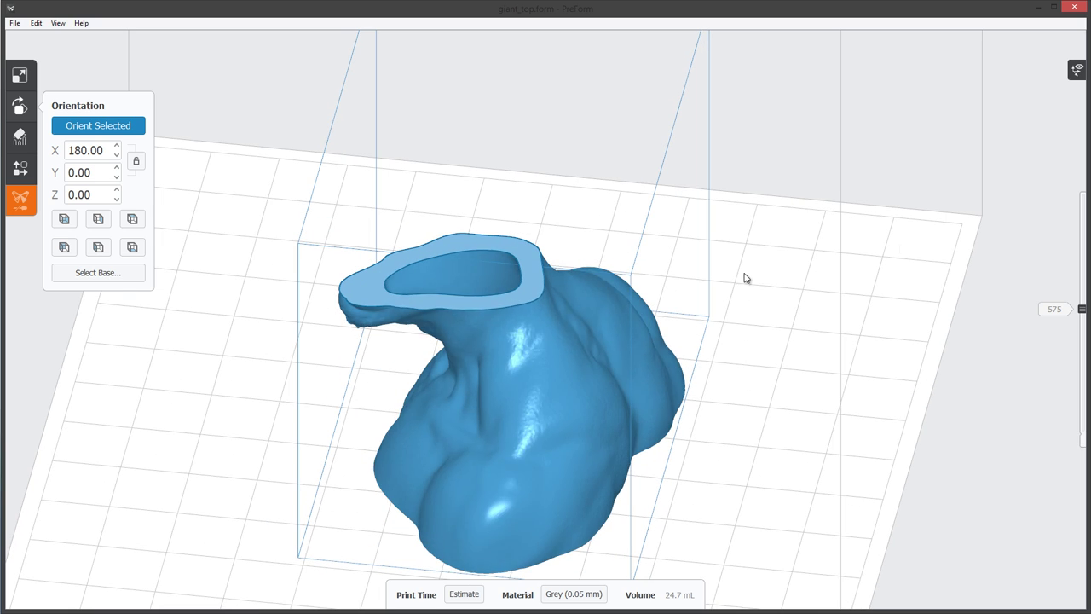
{"action": "left_click_drag", "start_coordinate": [1085, 306], "coordinate": [1072, 316]}
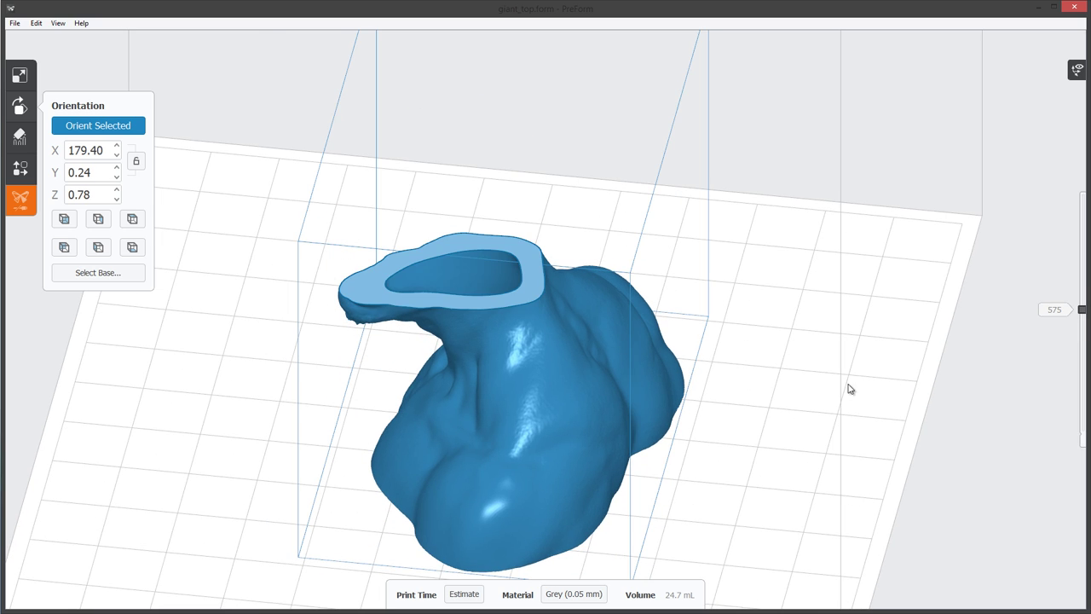
Set the bust's flat underside as its base again to undo the accidental tilt
{"action": "right_click_drag", "start_coordinate": [247, 413], "coordinate": [277, 331]}
{"action": "right_click_drag", "start_coordinate": [274, 443], "coordinate": [303, 365]}
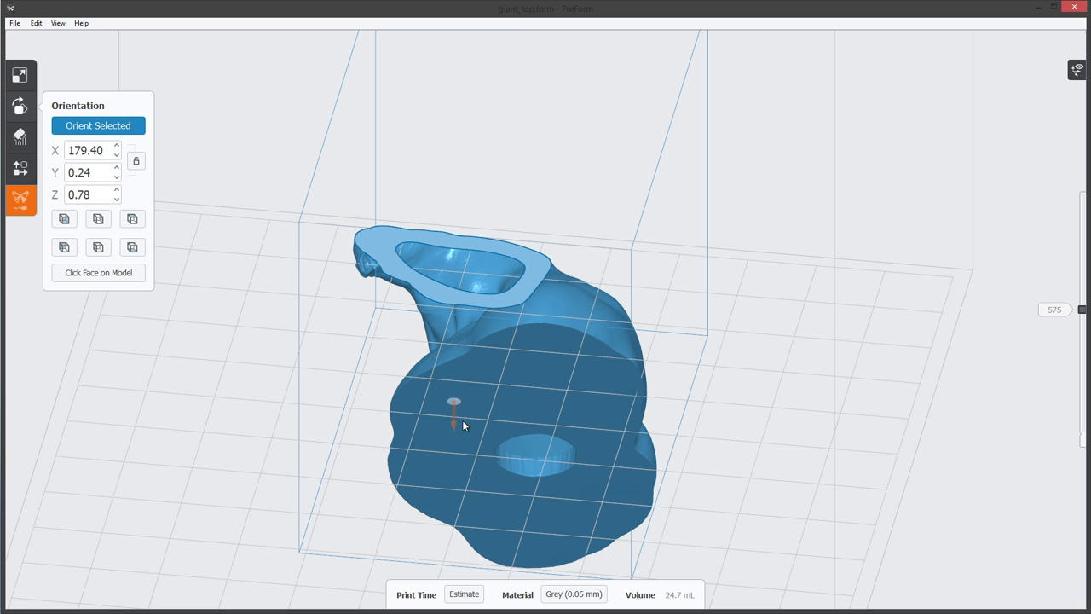
{"action": "right_click_drag", "start_coordinate": [341, 334], "coordinate": [325, 428]}
{"action": "left_click", "coordinate": [449, 405]}
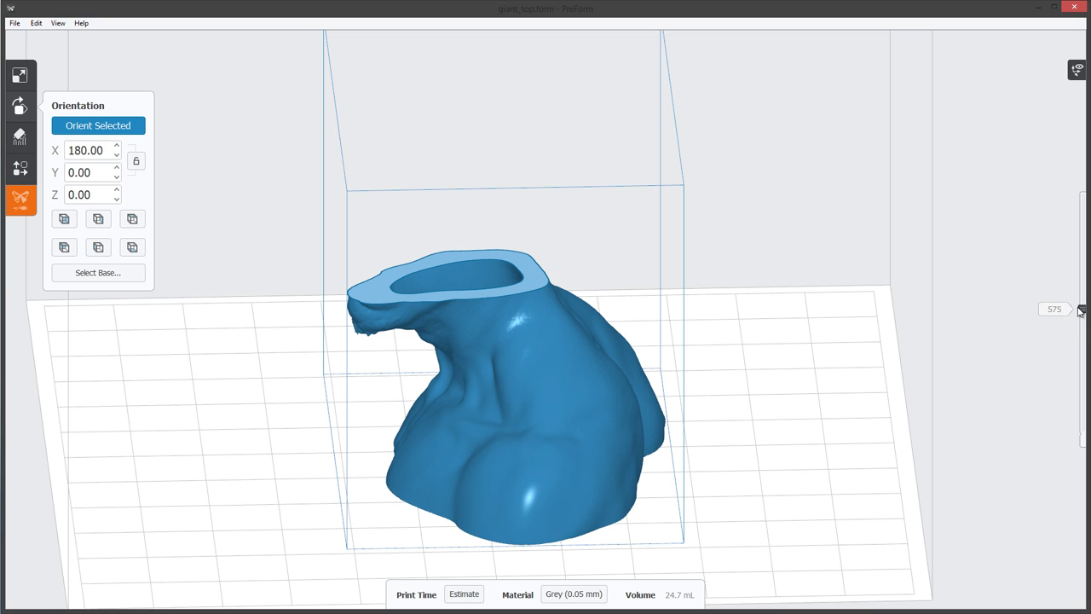
Preview the bust at about layer 472 and examine the chin overhang from the side
{"action": "left_click_drag", "start_coordinate": [1083, 312], "coordinate": [1082, 334]}
{"action": "right_click_drag", "start_coordinate": [556, 414], "coordinate": [540, 330]}
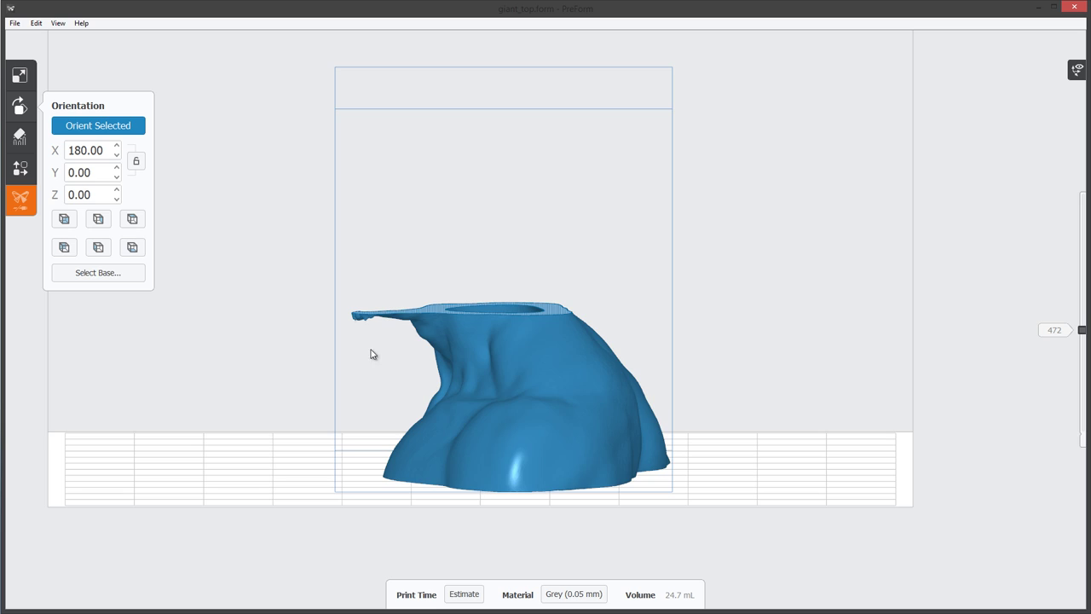
{"action": "right_click_drag", "start_coordinate": [653, 357], "coordinate": [691, 316]}
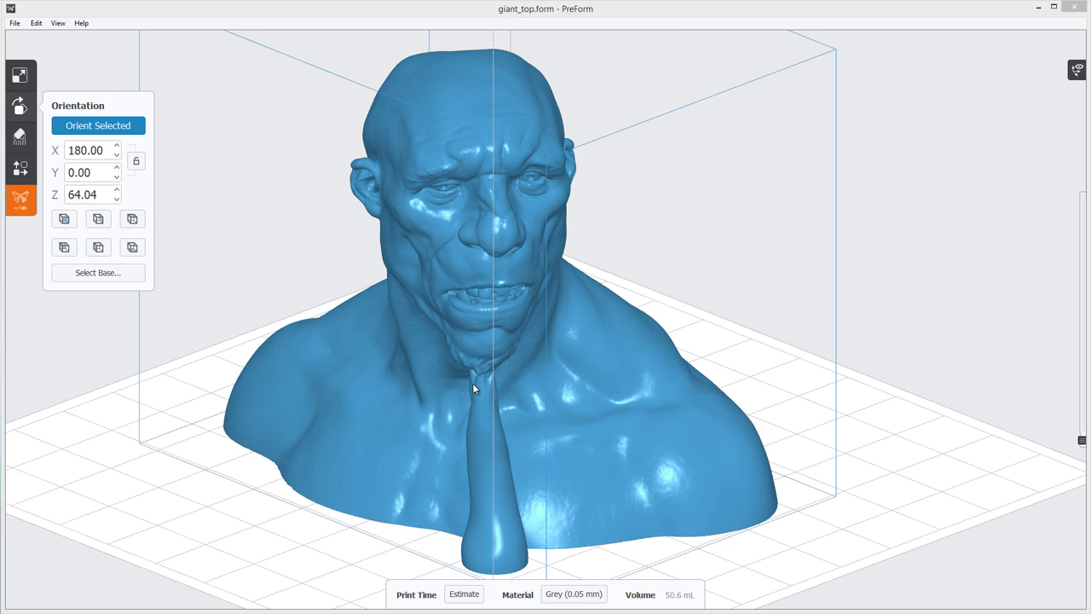
Examine the bust's sculpted chin support from several sides, previewing layers 780, 575 and 1105 before showing the full model
{"action": "right_click_drag", "start_coordinate": [474, 388], "coordinate": [645, 406]}
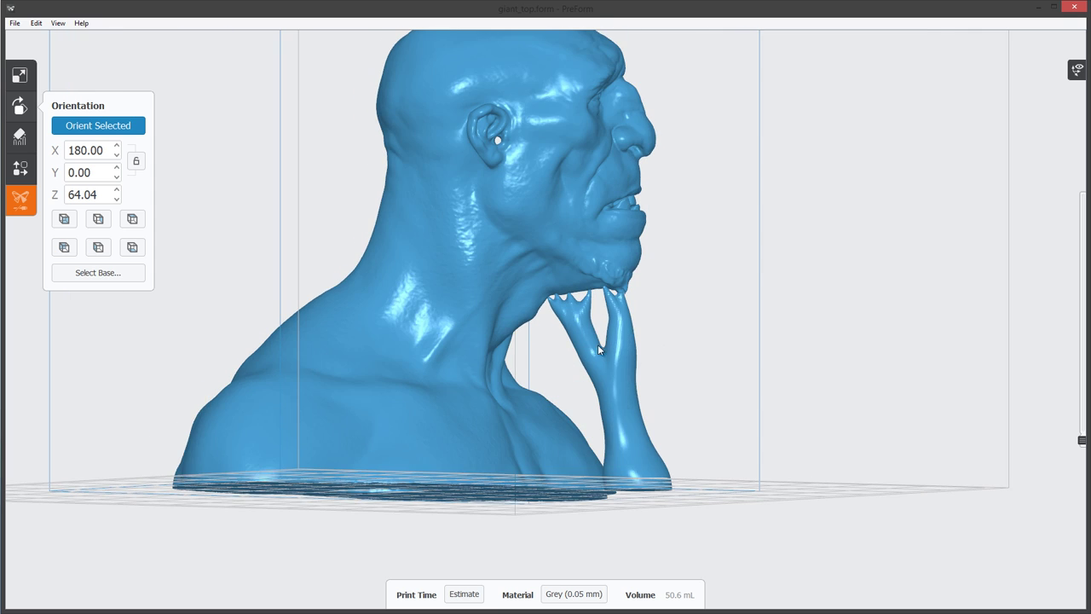
{"action": "right_click_drag", "start_coordinate": [598, 344], "coordinate": [631, 375]}
{"action": "right_click_drag", "start_coordinate": [613, 302], "coordinate": [878, 382]}
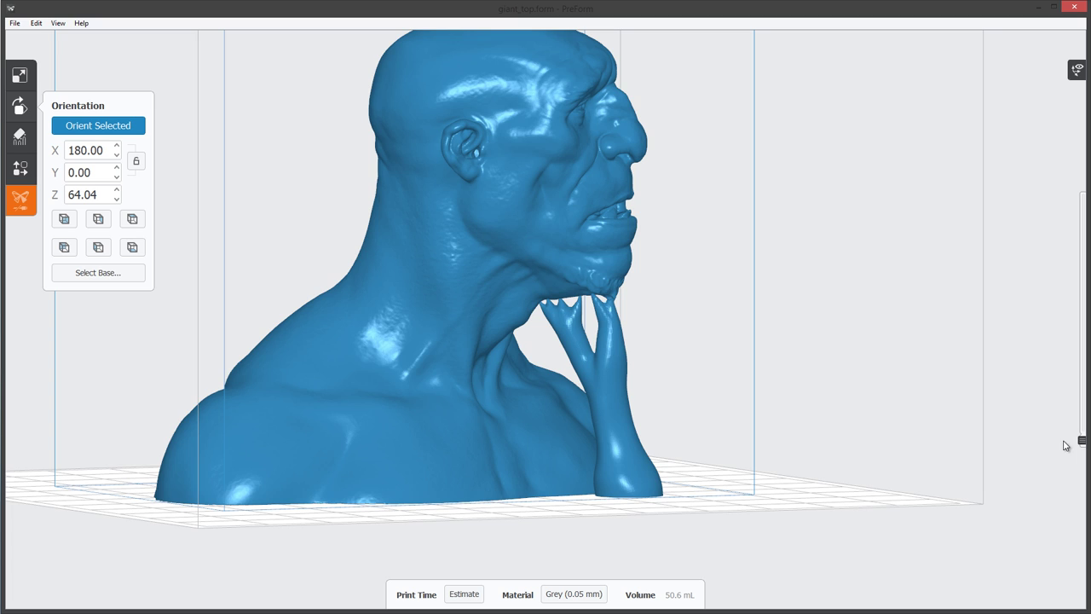
{"action": "left_click_drag", "start_coordinate": [1083, 444], "coordinate": [1081, 300]}
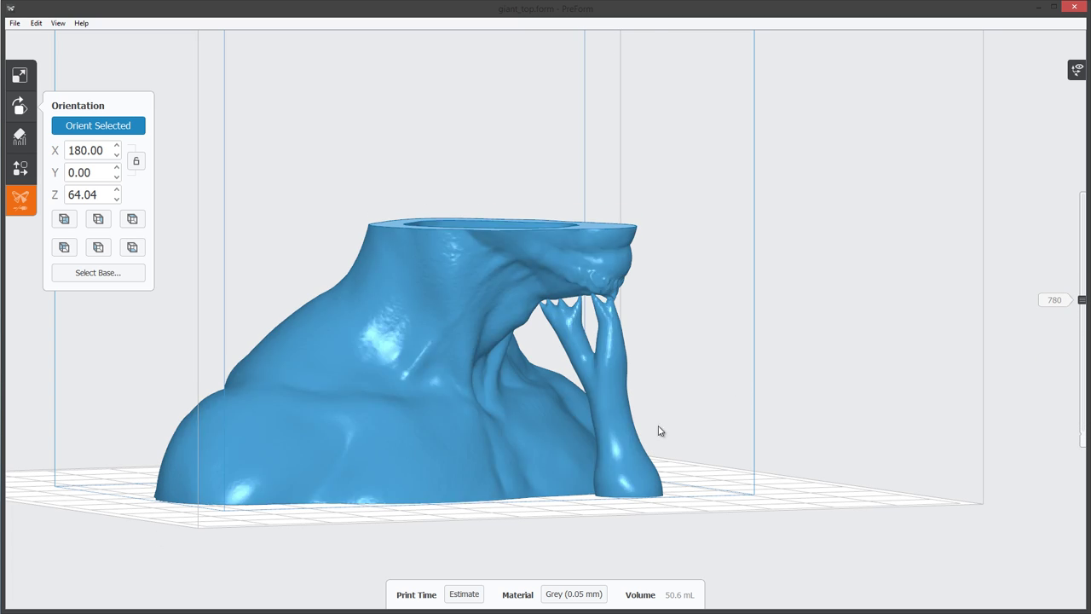
{"action": "right_click_drag", "start_coordinate": [892, 347], "coordinate": [907, 345]}
{"action": "left_click_drag", "start_coordinate": [1084, 302], "coordinate": [1082, 332]}
{"action": "right_click_drag", "start_coordinate": [600, 315], "coordinate": [742, 329]}
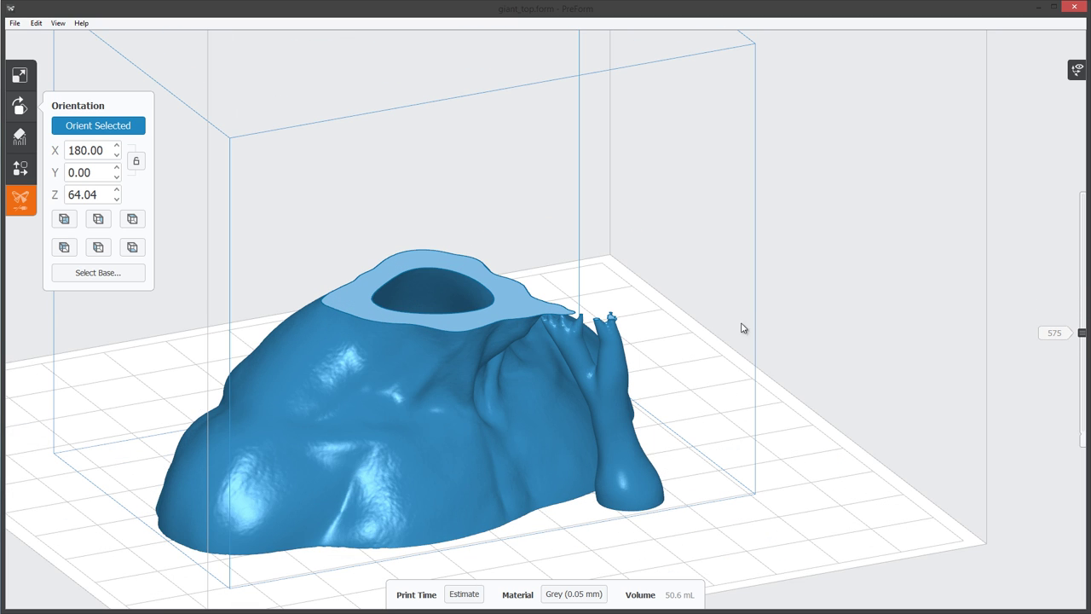
{"action": "left_click_drag", "start_coordinate": [1082, 333], "coordinate": [1083, 249]}
{"action": "right_click_drag", "start_coordinate": [793, 311], "coordinate": [620, 299]}
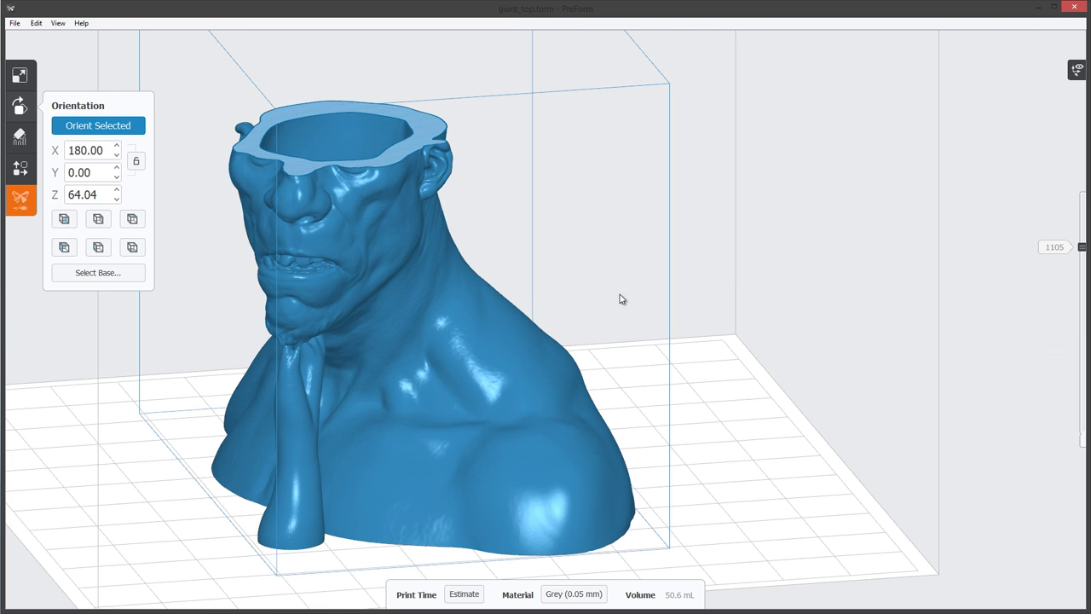
{"action": "left_click_drag", "start_coordinate": [1083, 249], "coordinate": [1074, 66]}
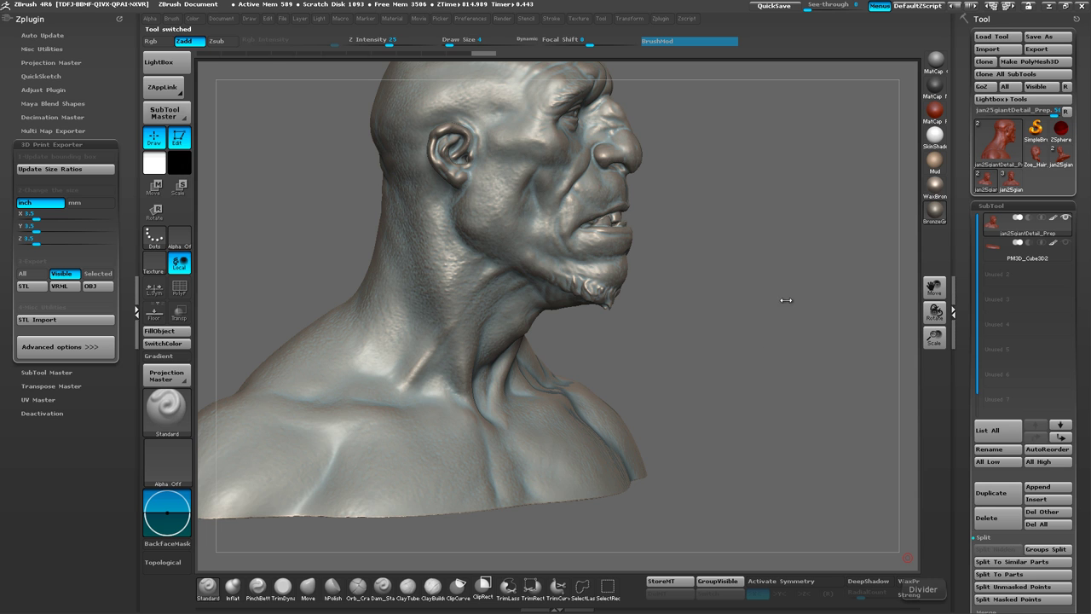
In ZBrush, switch to the finished giant bust tool and examine how its branching support meets the chin
{"action": "mouse_move", "coordinate": [786, 300]}
{"action": "left_mouse_down"}
{"action": "mouse_move", "coordinate": [743, 305]}
{"action": "mouse_move", "coordinate": [762, 307]}
{"action": "left_mouse_up"}
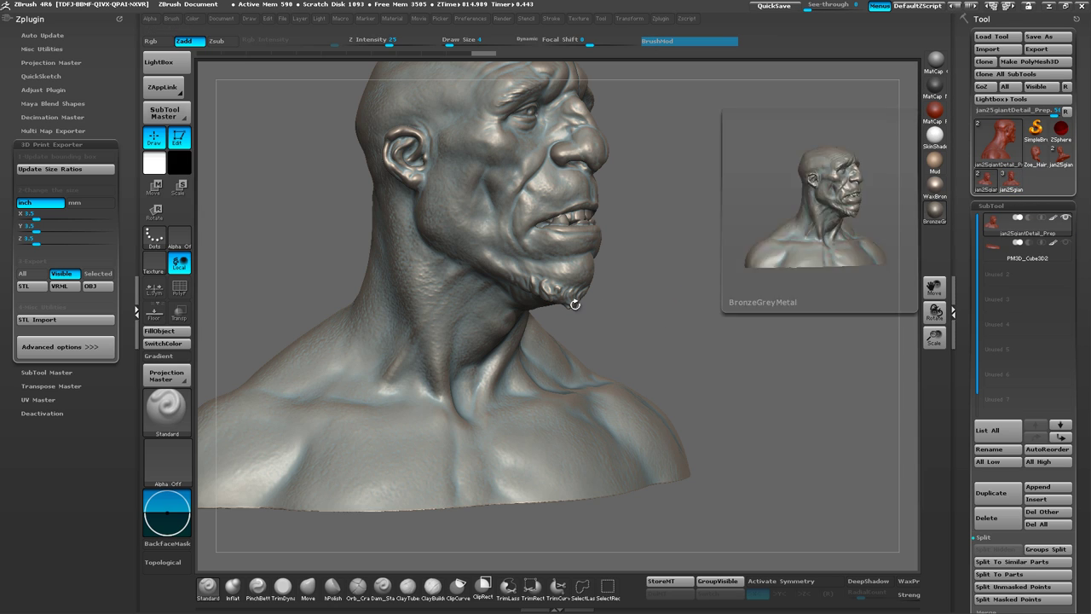
{"action": "left_click", "coordinate": [1012, 180]}
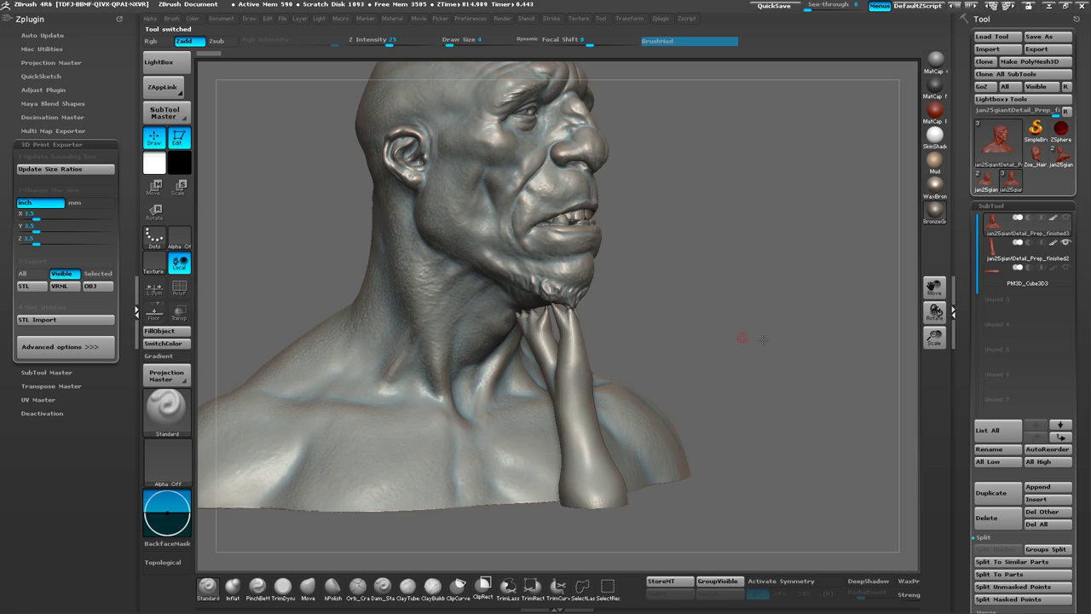
{"action": "left_click_drag", "start_coordinate": [761, 339], "coordinate": [594, 372]}
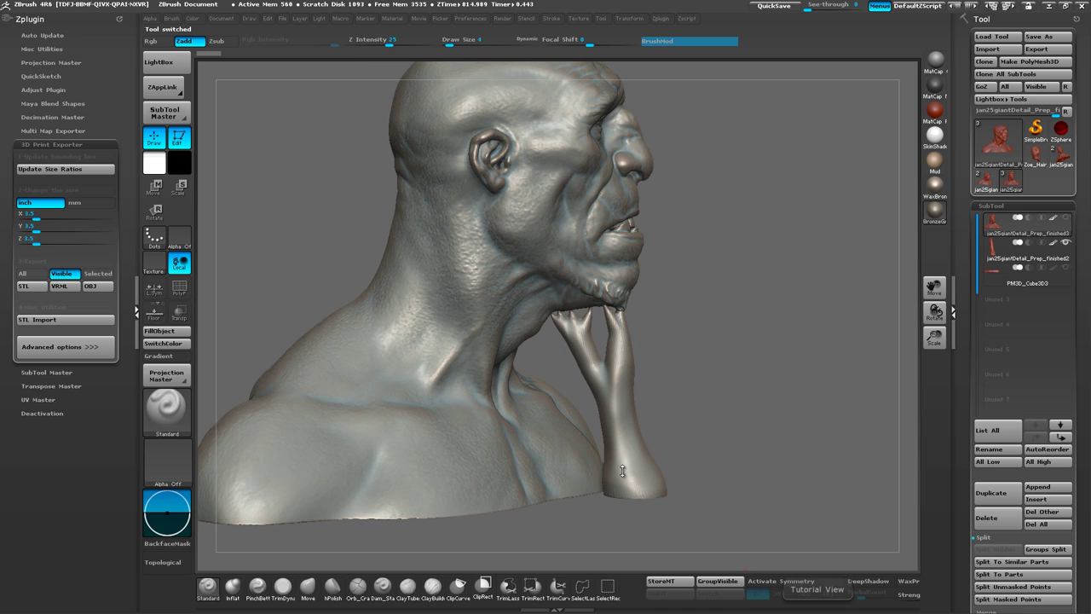
Select the chin support subtool to examine its branches with and without the bust, then hide it and select the bust
{"action": "left_click", "coordinate": [996, 246]}
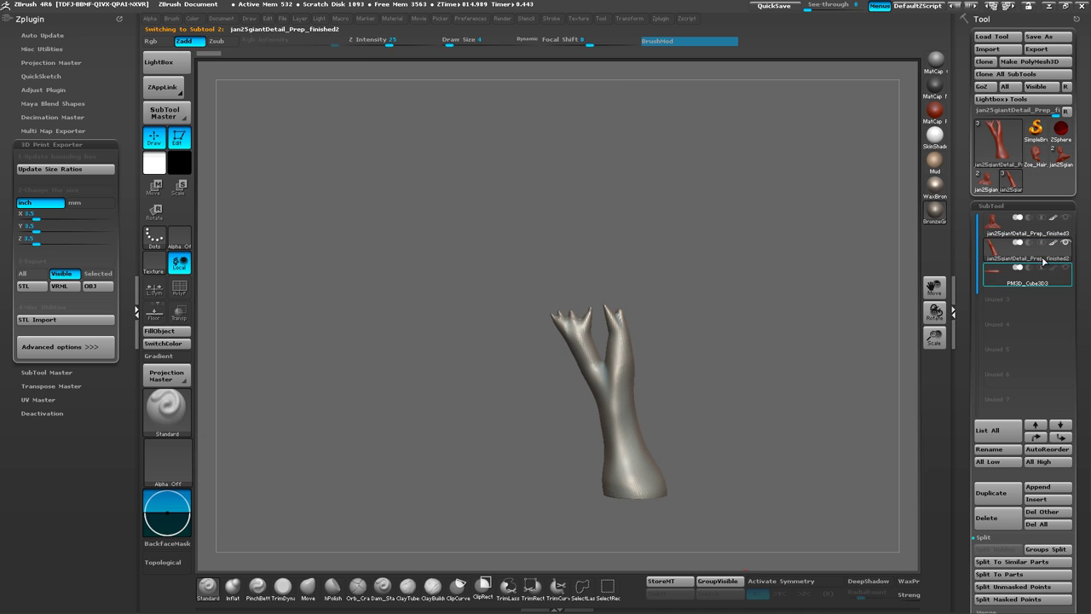
{"action": "left_click_drag", "start_coordinate": [723, 349], "coordinate": [777, 314]}
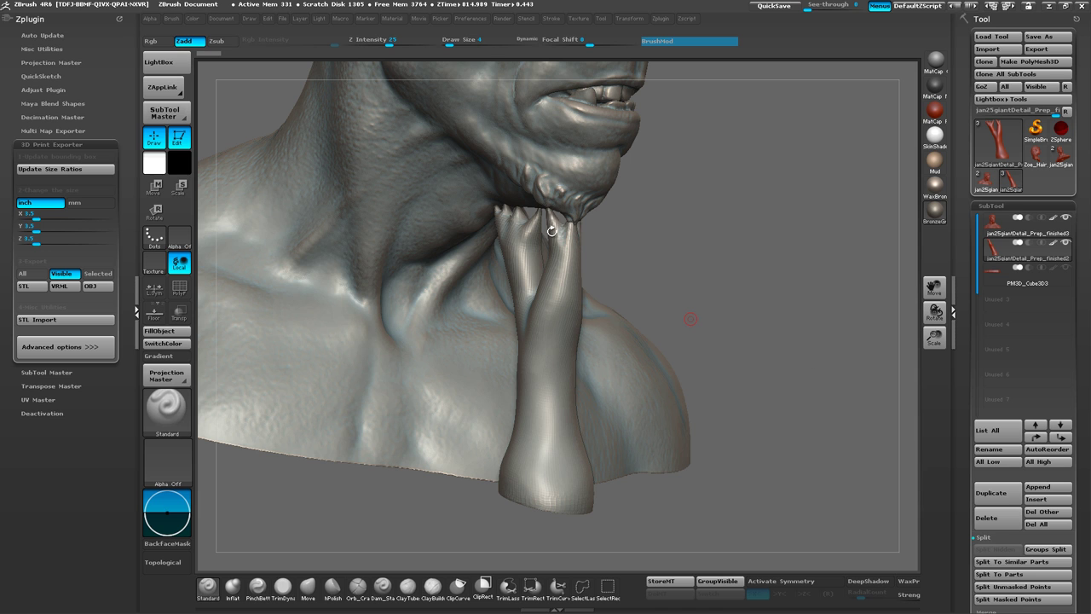
{"action": "mouse_move", "coordinate": [793, 243]}
{"action": "left_mouse_down"}
{"action": "mouse_move", "coordinate": [762, 255]}
{"action": "mouse_move", "coordinate": [762, 304]}
{"action": "mouse_move", "coordinate": [770, 285]}
{"action": "mouse_move", "coordinate": [763, 292]}
{"action": "left_mouse_up"}
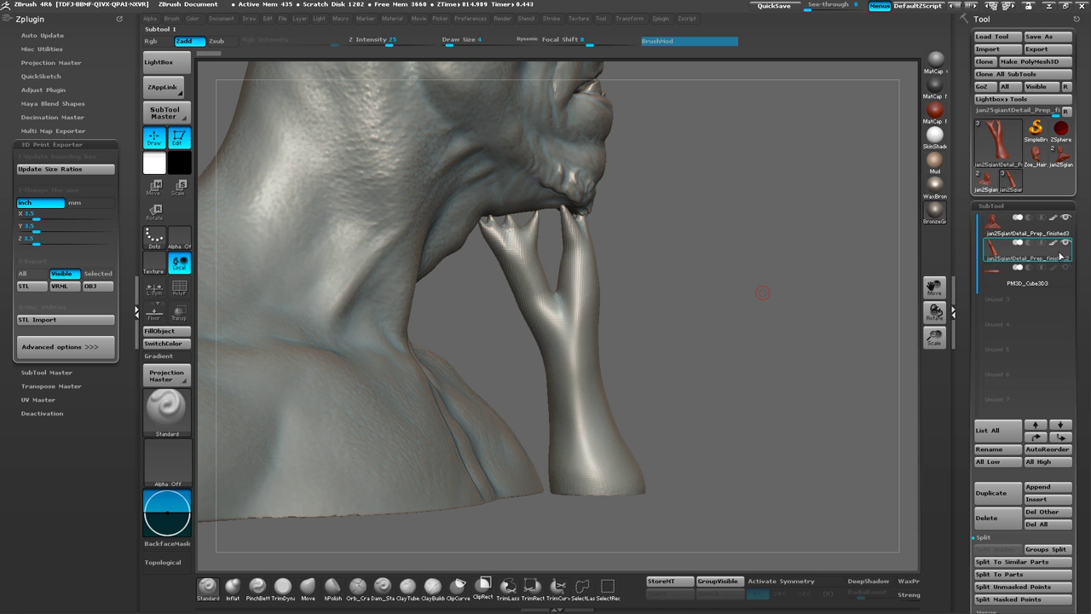
{"action": "left_click", "coordinate": [1055, 245]}
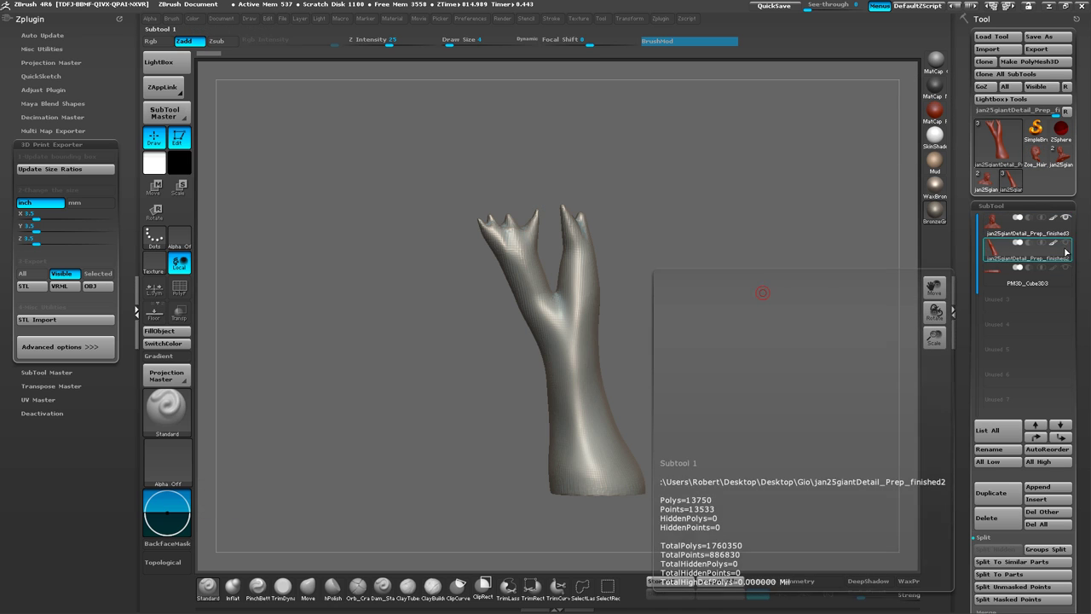
{"action": "left_click", "coordinate": [1015, 229]}
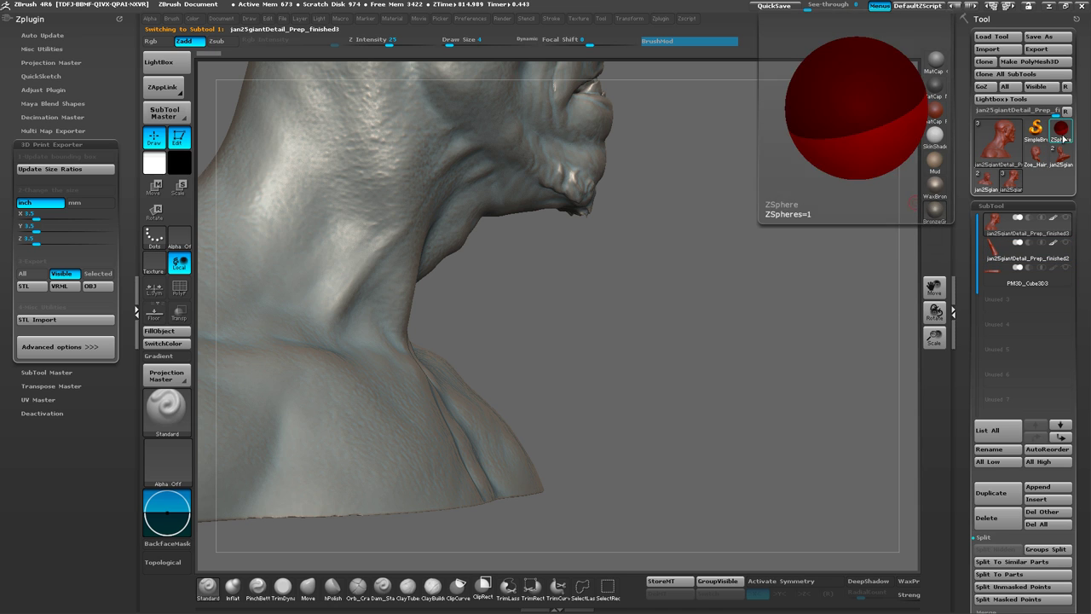
Return to the jan25giantDetail_Prep tool without the support, append a ZSphere as a subtool and select it
{"action": "left_click", "coordinate": [1061, 130]}
{"action": "left_click", "coordinate": [986, 179]}
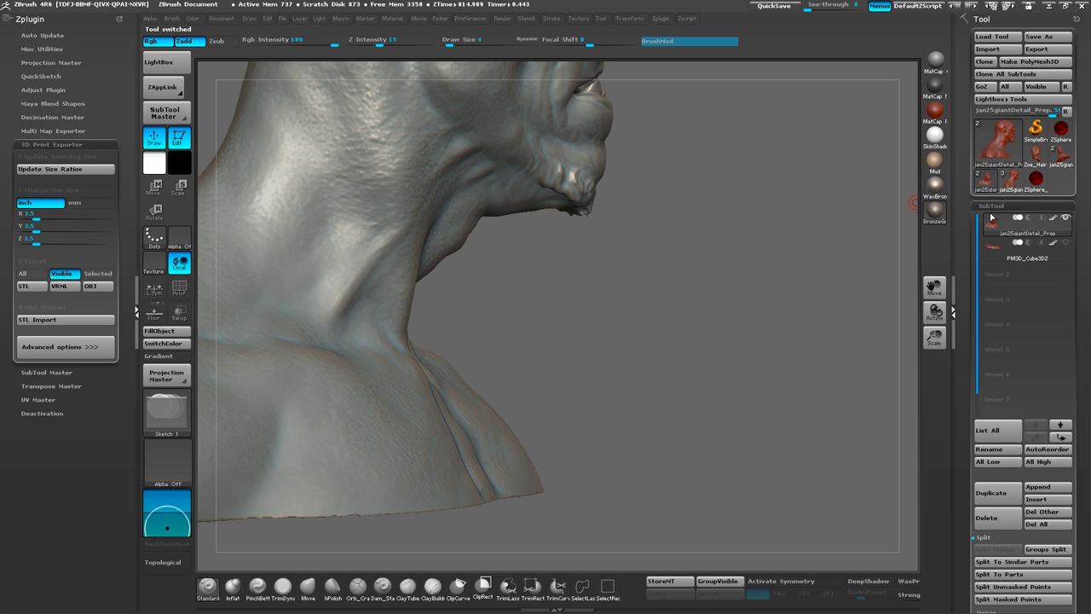
{"action": "left_click_drag", "start_coordinate": [825, 291], "coordinate": [832, 304]}
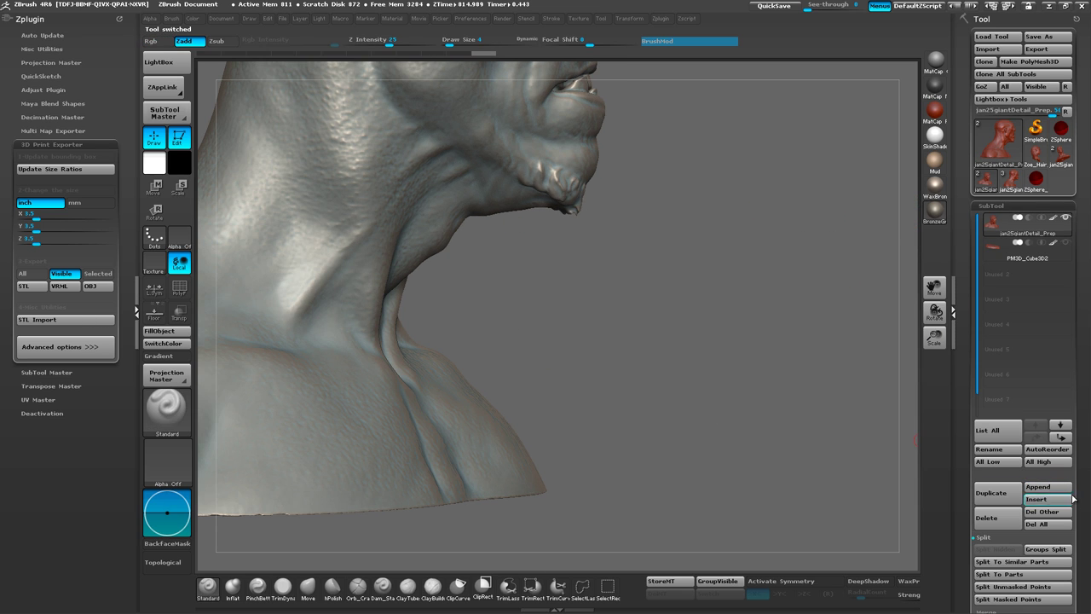
{"action": "left_click", "coordinate": [1046, 487]}
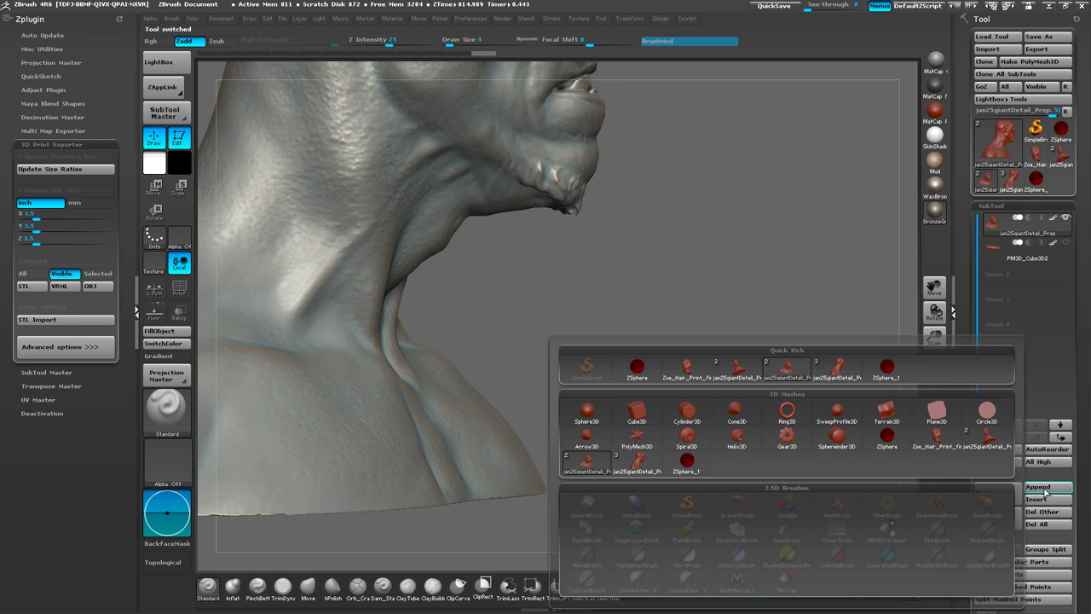
{"action": "left_click", "coordinate": [886, 437]}
{"action": "left_click_drag", "start_coordinate": [762, 291], "coordinate": [728, 175], "text": "alt"}
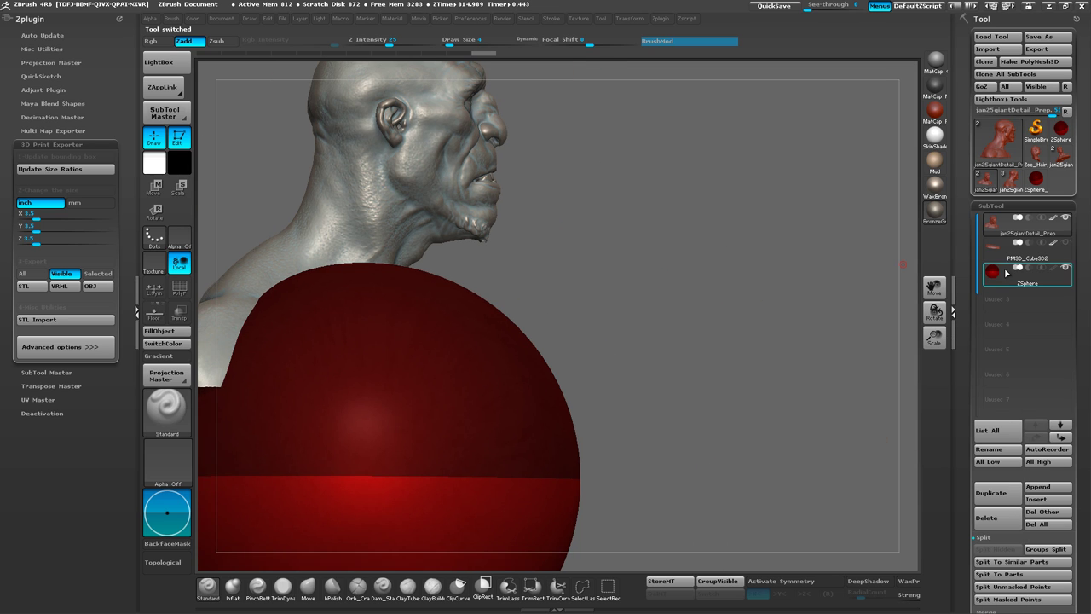
{"action": "left_click", "coordinate": [1011, 273]}
{"action": "mouse_move", "coordinate": [740, 326]}
{"action": "left_mouse_down", "text": "alt"}
{"action": "mouse_move", "coordinate": [804, 304]}
{"action": "mouse_move", "coordinate": [662, 329]}
{"action": "left_mouse_up", "text": "alt"}
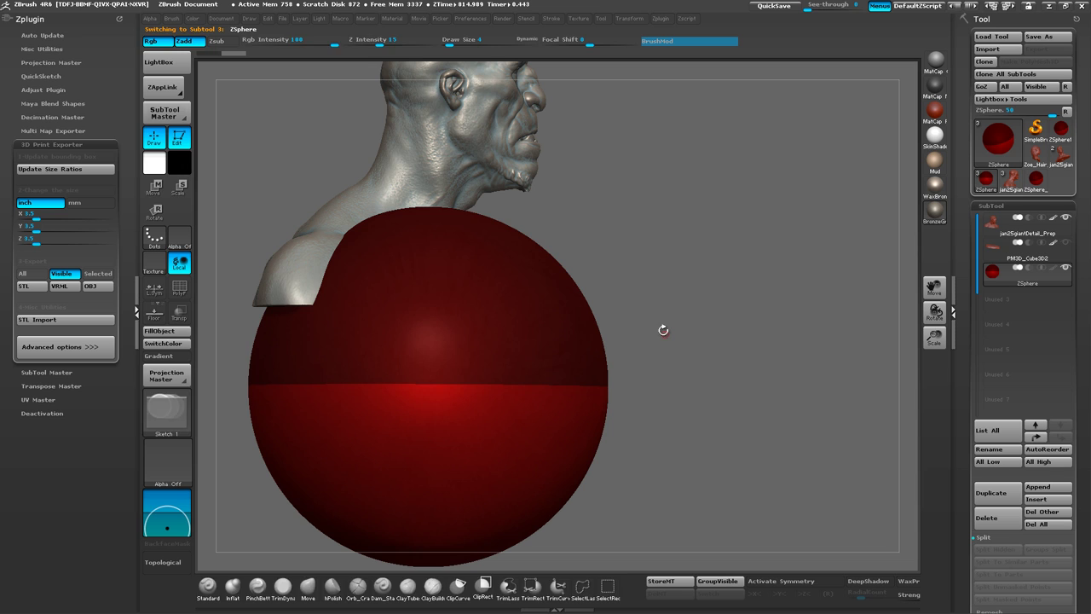
Move the ZSphere beneath the tip of the chin and scale it down to a small ball
{"action": "key", "text": "w"}
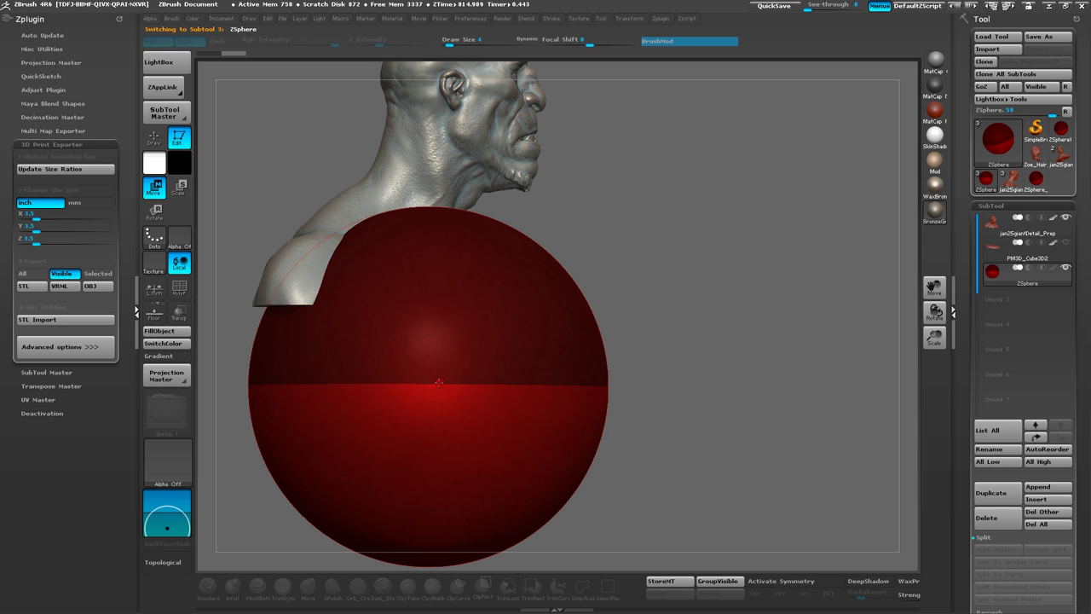
{"action": "left_click_drag", "start_coordinate": [440, 381], "coordinate": [492, 176]}
{"action": "left_click_drag", "start_coordinate": [798, 327], "coordinate": [697, 351]}
{"action": "key", "text": "e"}
{"action": "left_click_drag", "start_coordinate": [468, 222], "coordinate": [530, 24]}
{"action": "key", "text": "w"}
{"action": "key", "text": "e"}
{"action": "left_click_drag", "start_coordinate": [529, 202], "coordinate": [530, 47]}
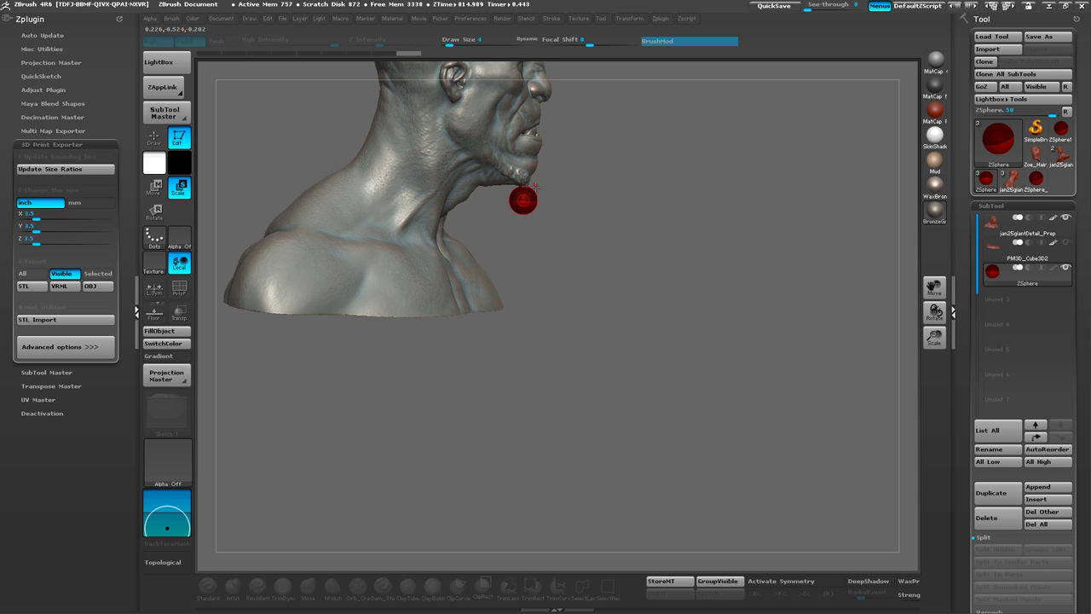
Move the ZSphere up until it touches the tip of the chin
{"action": "key", "text": "f"}
{"action": "key", "text": "f"}
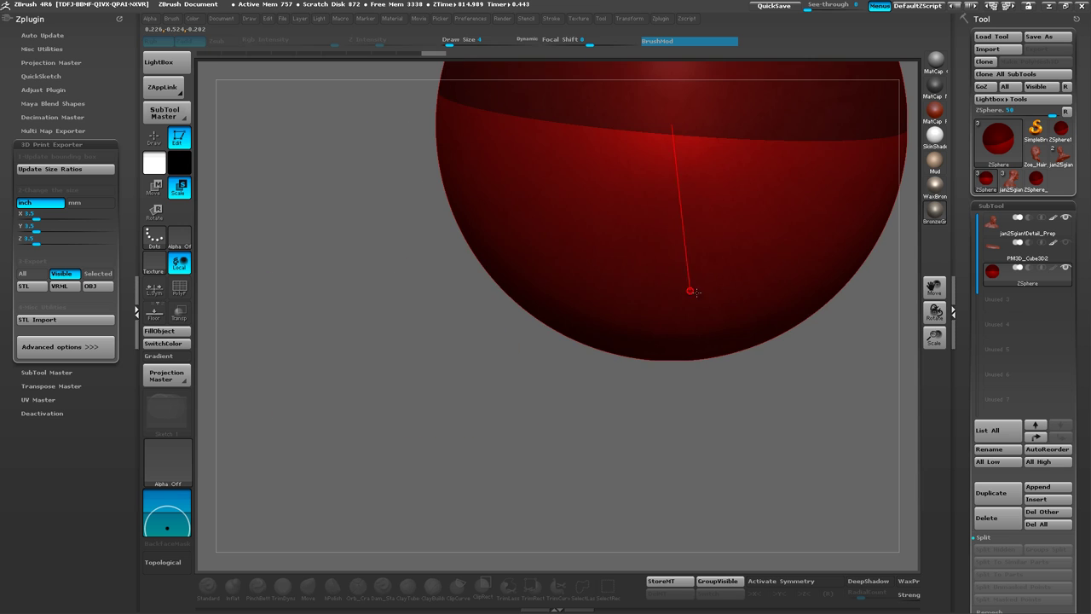
{"action": "right_click_drag", "start_coordinate": [681, 271], "coordinate": [607, 322], "text": "ctrl"}
{"action": "key", "text": "w"}
{"action": "left_click_drag", "start_coordinate": [605, 331], "coordinate": [613, 269]}
{"action": "left_click_drag", "start_coordinate": [603, 317], "coordinate": [605, 308]}
{"action": "right_click_drag", "start_coordinate": [704, 241], "coordinate": [597, 249]}
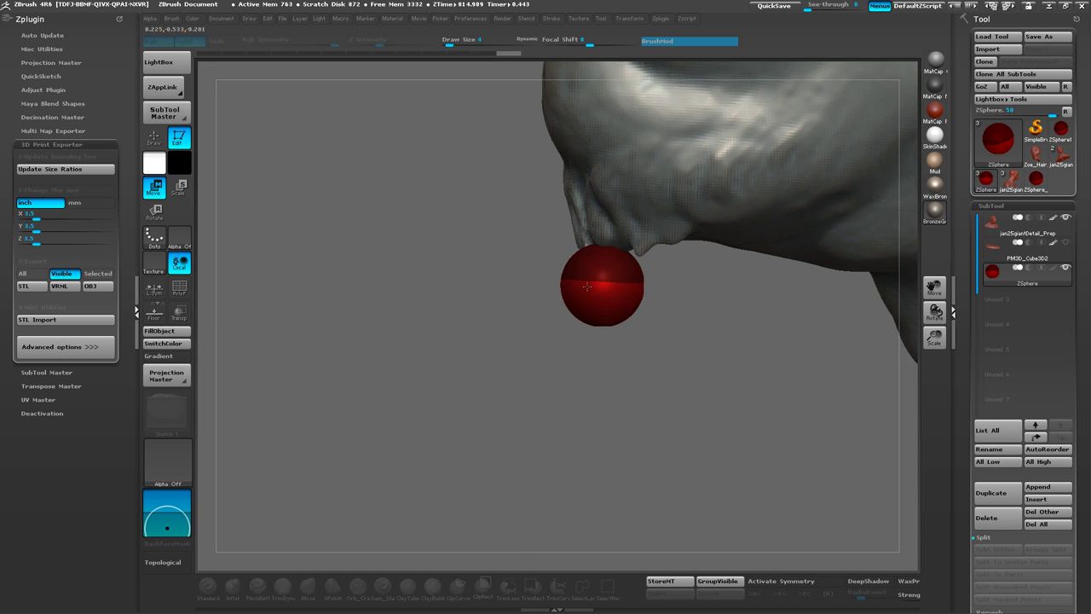
Scale the ZSphere down further and fine-tune its position against the chin tip from both sides
{"action": "left_click_drag", "start_coordinate": [560, 321], "coordinate": [624, 288]}
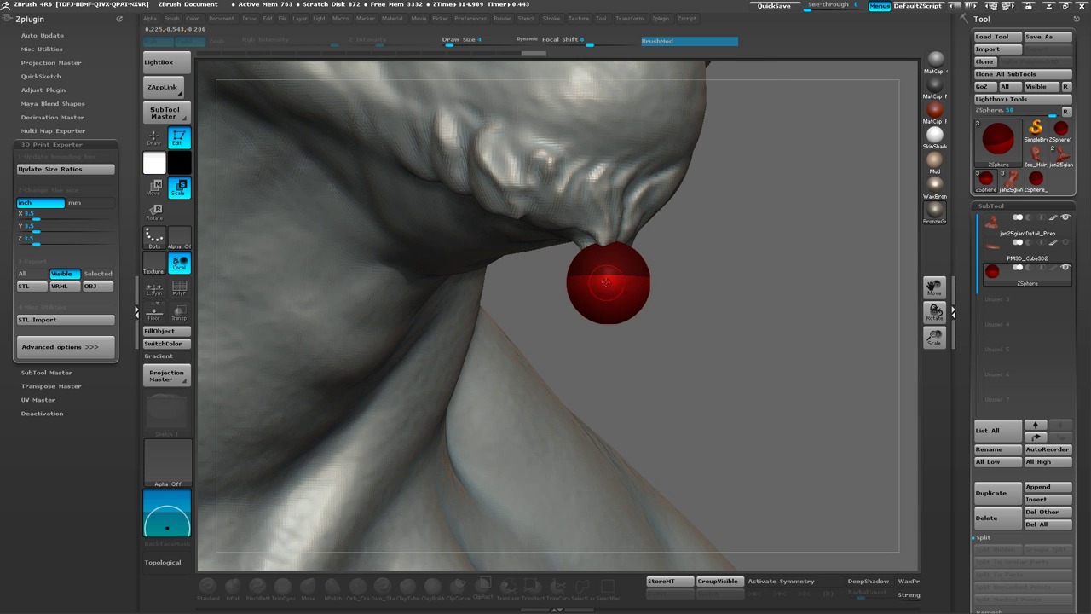
{"action": "key", "text": "w"}
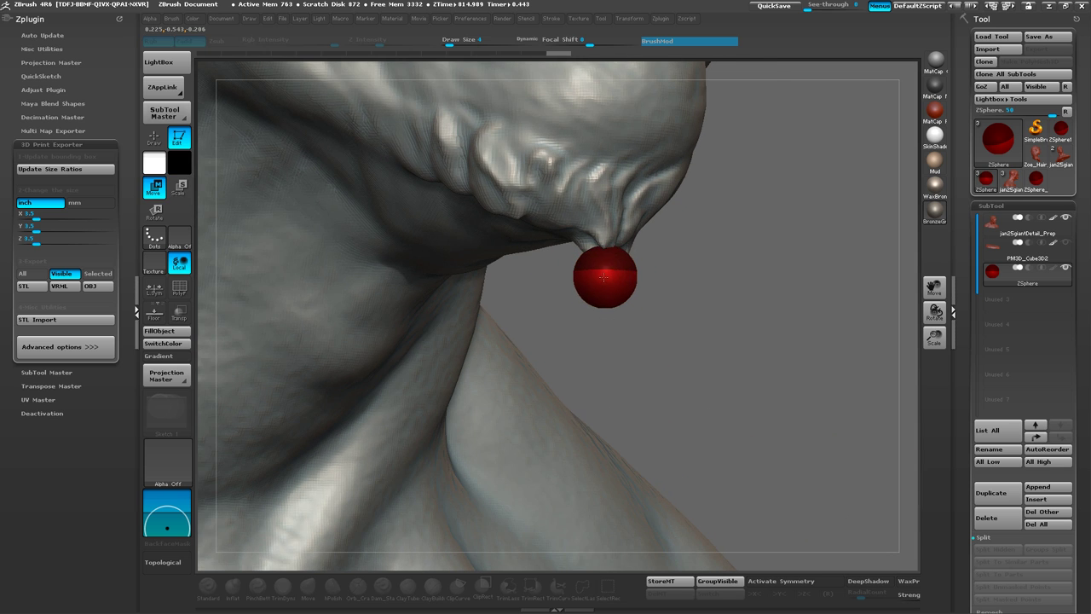
{"action": "mouse_move", "coordinate": [604, 275]}
{"action": "left_mouse_down"}
{"action": "mouse_move", "coordinate": [641, 295]}
{"action": "mouse_move", "coordinate": [604, 274]}
{"action": "left_mouse_up"}
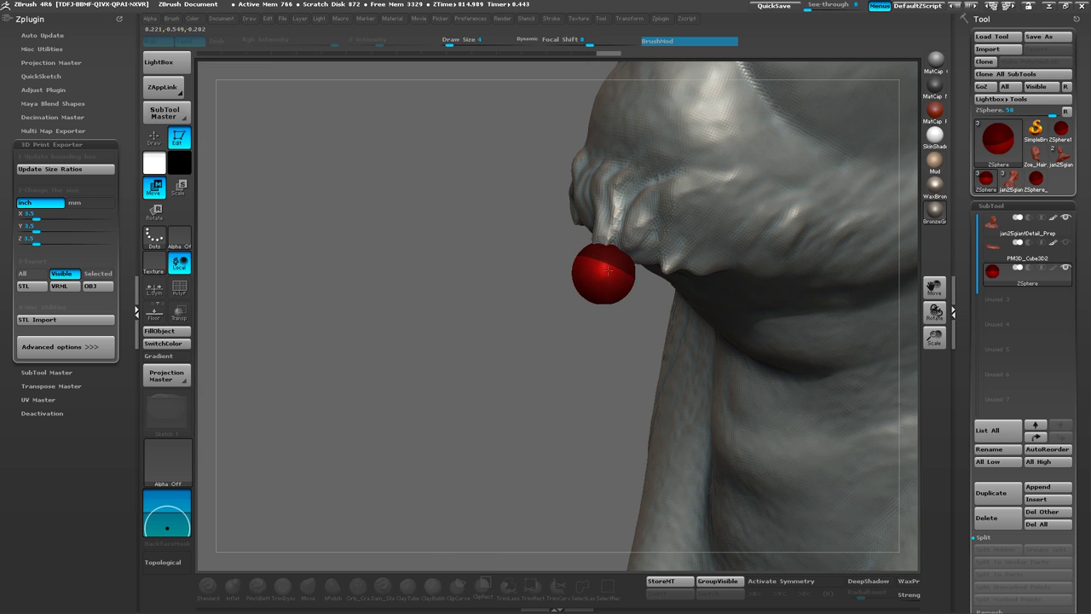
{"action": "key", "text": "w"}
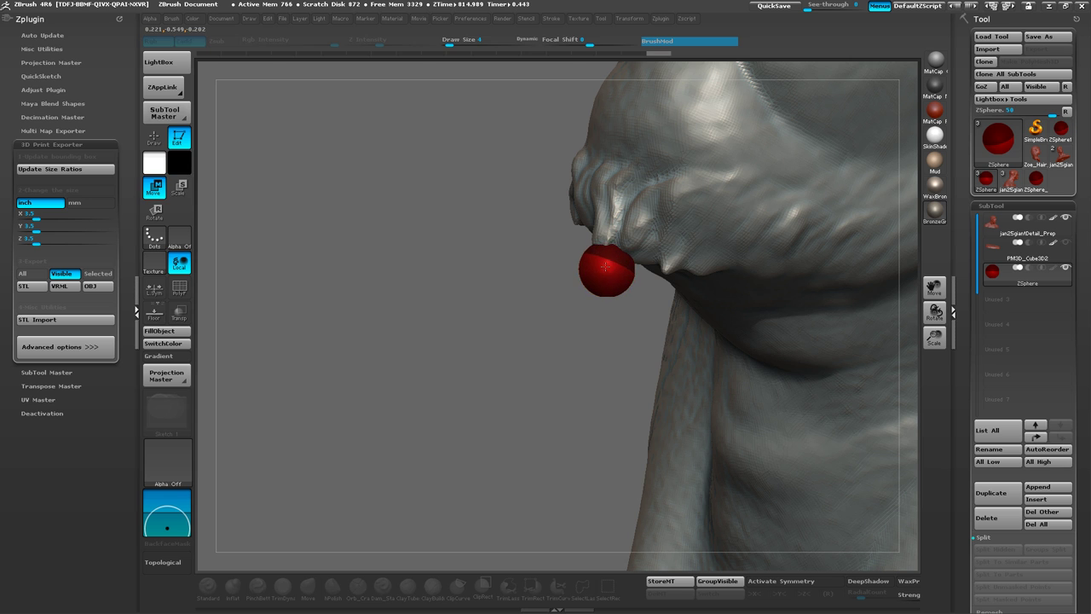
{"action": "left_click_drag", "start_coordinate": [604, 268], "coordinate": [738, 334]}
Add a child ZSphere to the chin ball and pull it straight down to the level of the bust's base as a column
{"action": "key", "text": "q"}
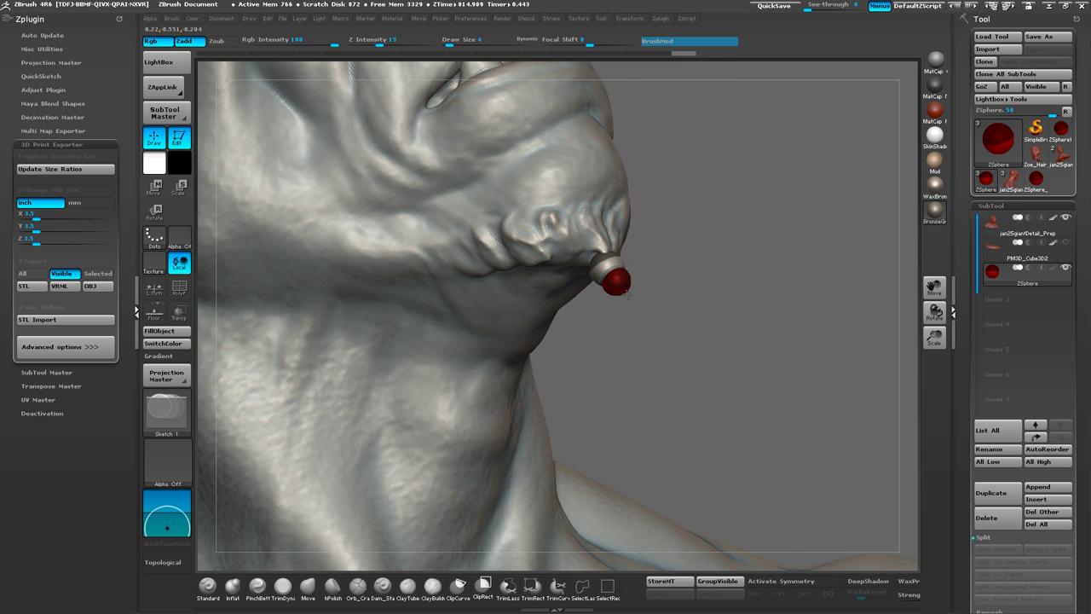
{"action": "key", "text": "w"}
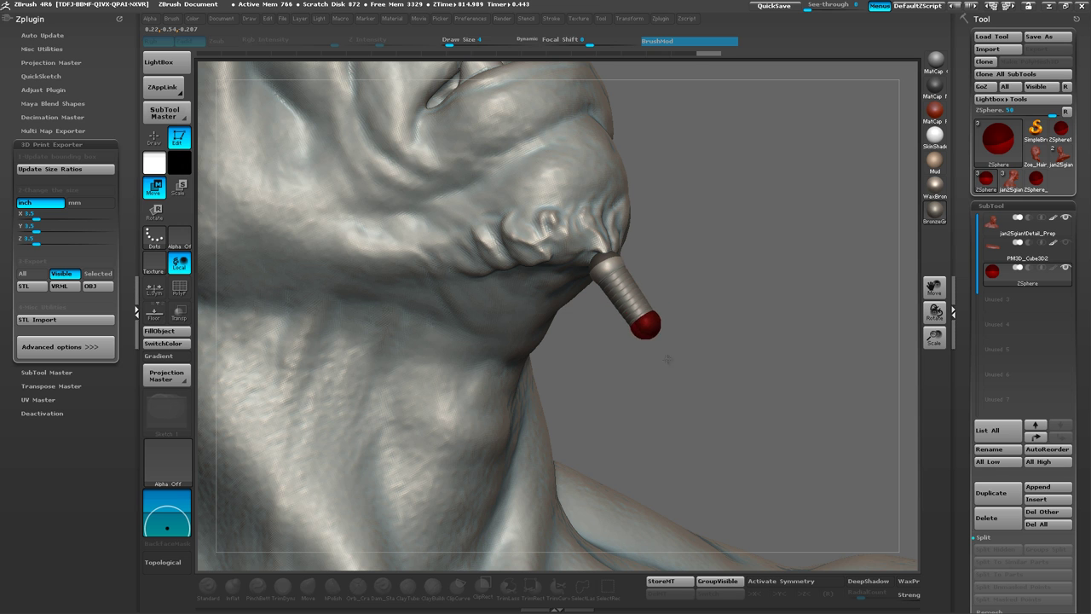
{"action": "left_click_drag", "start_coordinate": [667, 359], "coordinate": [668, 360]}
{"action": "mouse_move", "coordinate": [708, 295]}
{"action": "left_mouse_down", "text": "alt"}
{"action": "mouse_move", "coordinate": [662, 239]}
{"action": "mouse_move", "coordinate": [687, 284]}
{"action": "mouse_move", "coordinate": [669, 311]}
{"action": "mouse_move", "coordinate": [620, 306]}
{"action": "left_mouse_up", "text": "alt"}
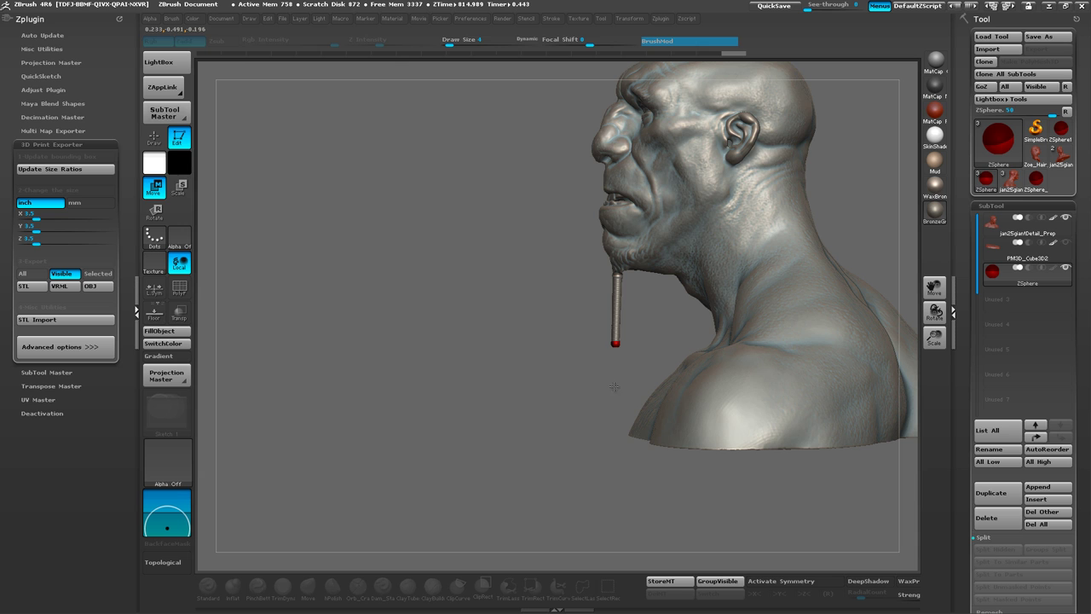
{"action": "left_click_drag", "start_coordinate": [620, 443], "coordinate": [750, 445]}
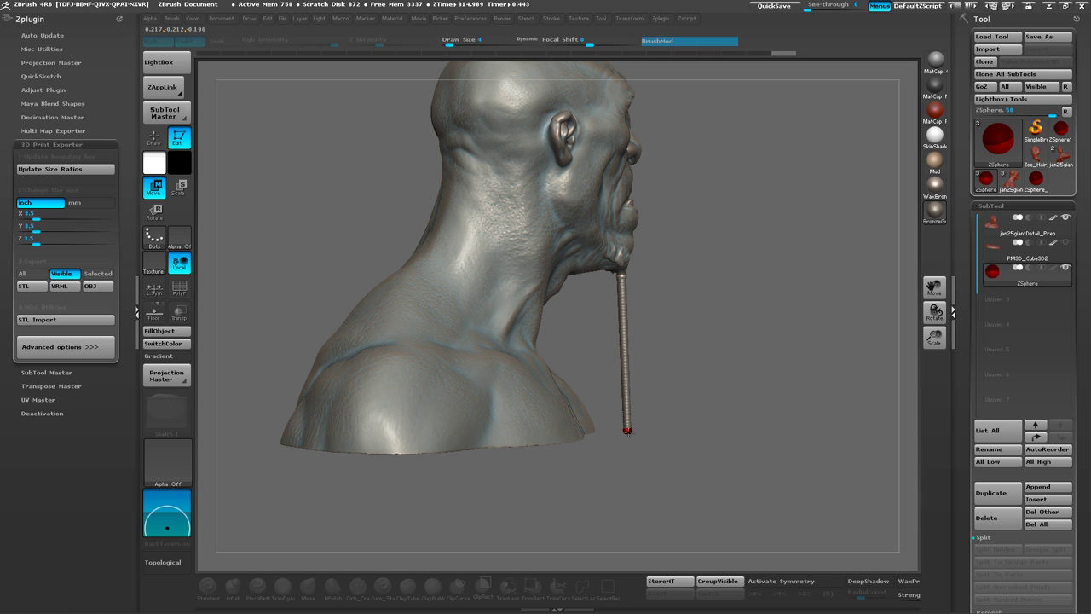
Enlarge the column's bottom ZSphere so the support widens toward its base, and preview the adaptive skin
{"action": "key", "text": "e"}
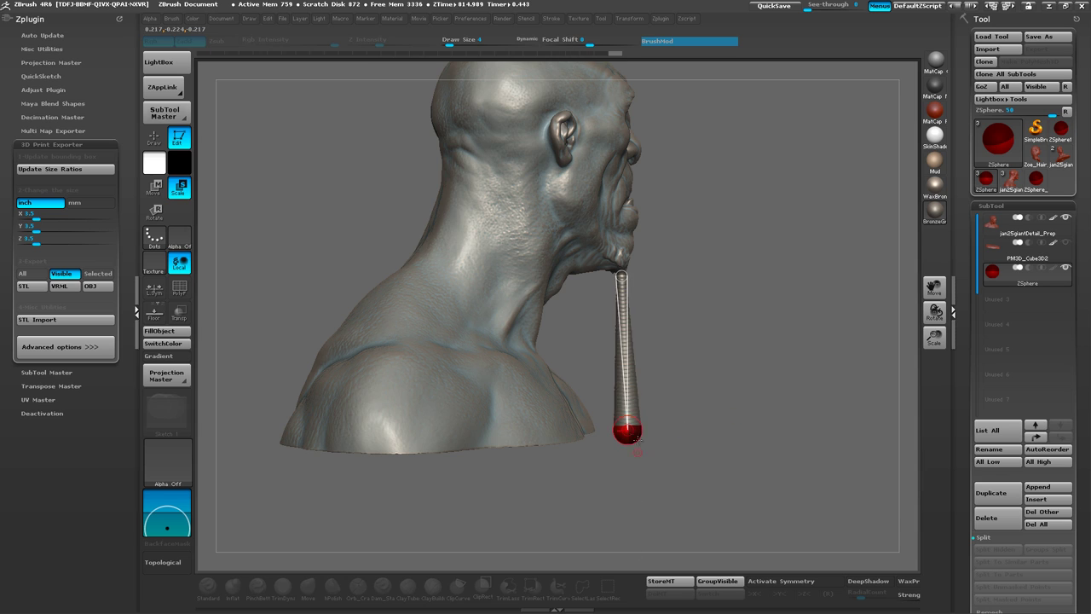
{"action": "key", "text": "w"}
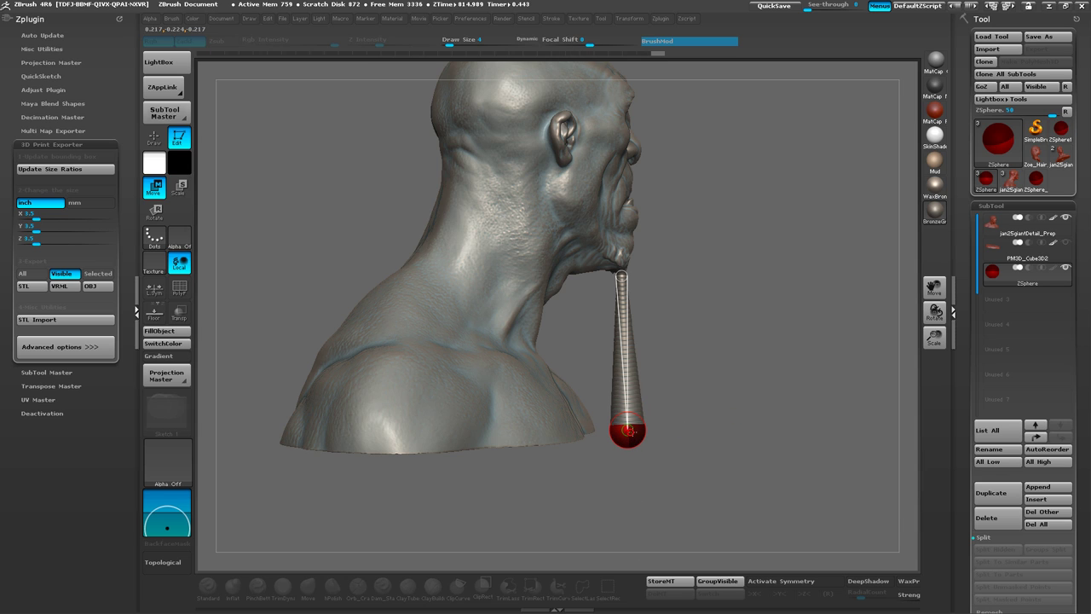
{"action": "key", "text": "a"}
{"action": "key", "text": "a"}
{"action": "key", "text": "a"}
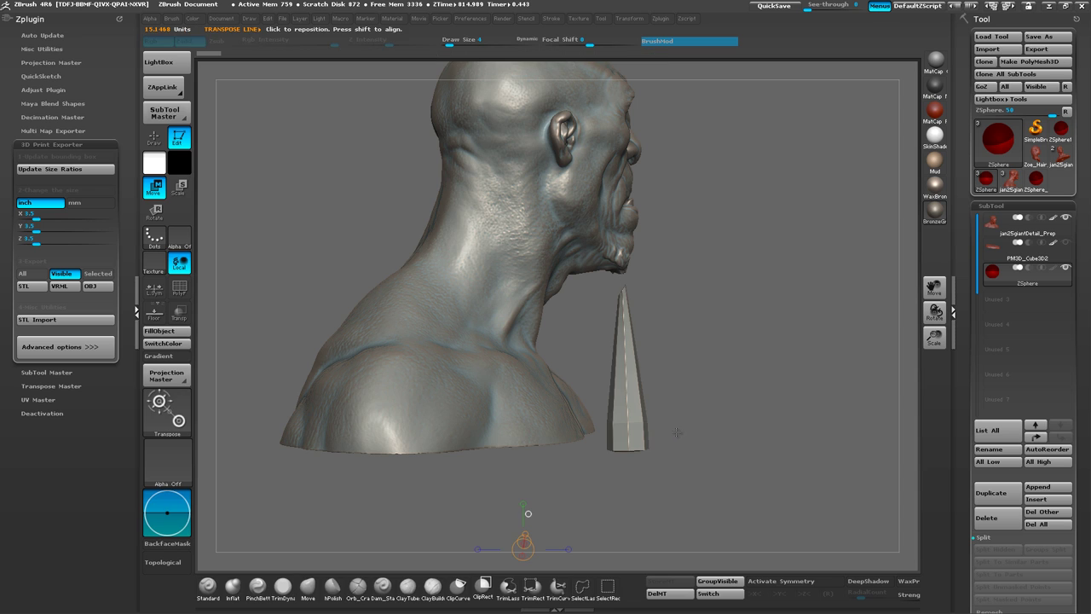
{"action": "key", "text": "a"}
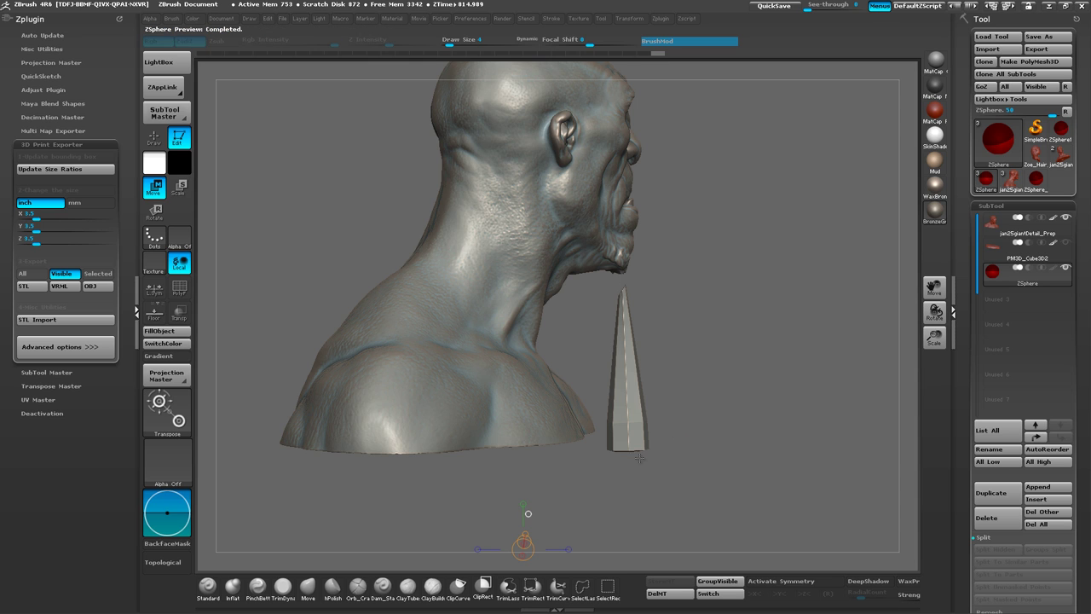
{"action": "key", "text": "a"}
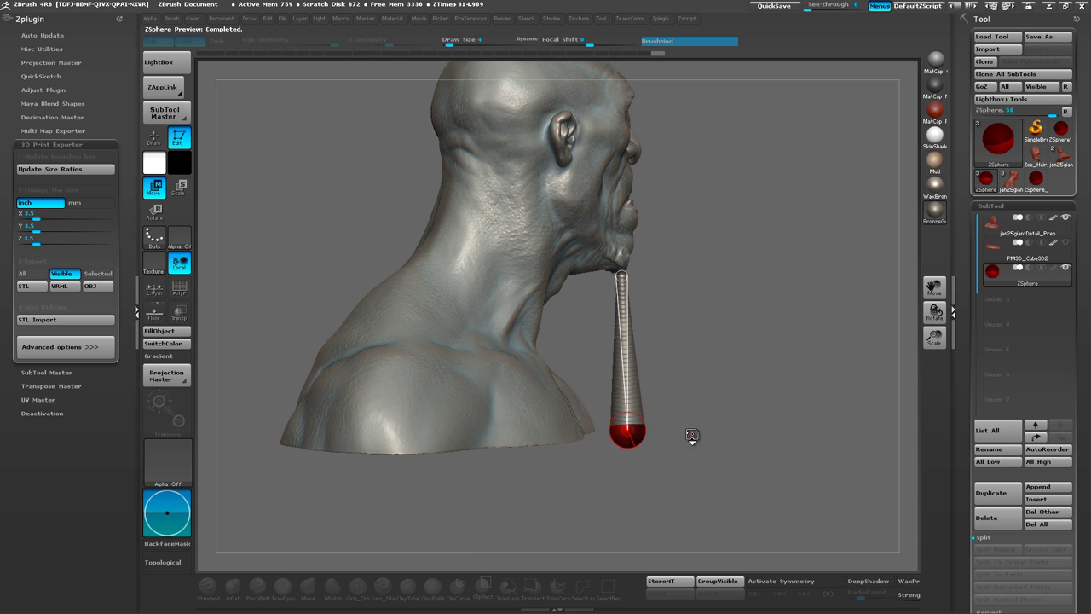
{"action": "key", "text": "a"}
{"action": "mouse_move", "coordinate": [689, 401]}
{"action": "left_mouse_down"}
{"action": "mouse_move", "coordinate": [674, 337]}
{"action": "mouse_move", "coordinate": [699, 377]}
{"action": "mouse_move", "coordinate": [708, 355]}
{"action": "mouse_move", "coordinate": [689, 344]}
{"action": "mouse_move", "coordinate": [715, 350]}
{"action": "mouse_move", "coordinate": [692, 360]}
{"action": "mouse_move", "coordinate": [692, 321]}
{"action": "left_mouse_up"}
{"action": "key", "text": "a"}
Insert a ZSphere midway along the column and preview the skin where it meets the chin
{"action": "key", "text": "q"}
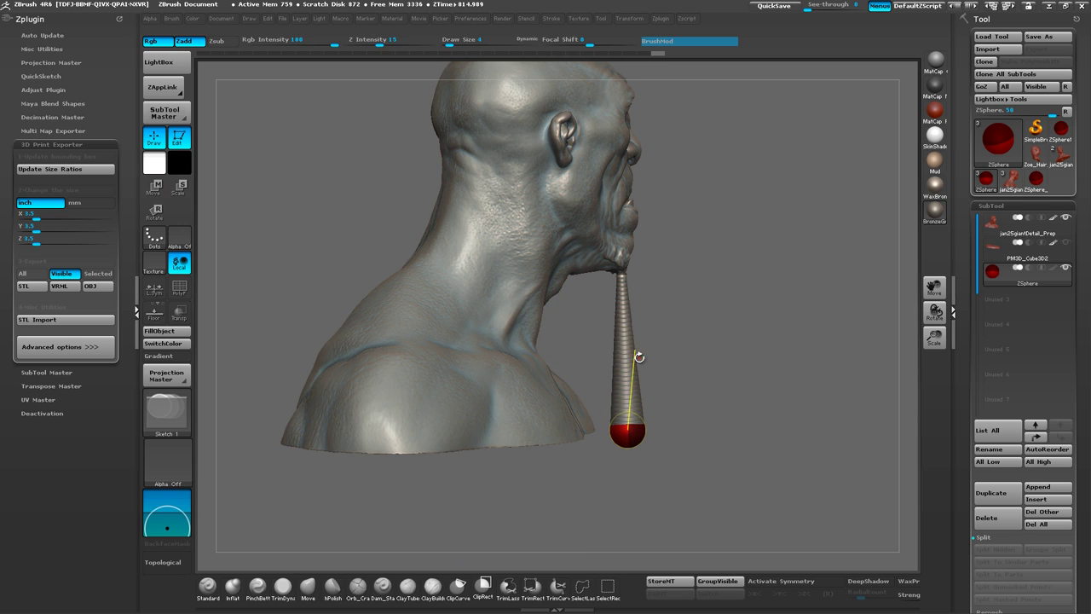
{"action": "left_click", "coordinate": [622, 342]}
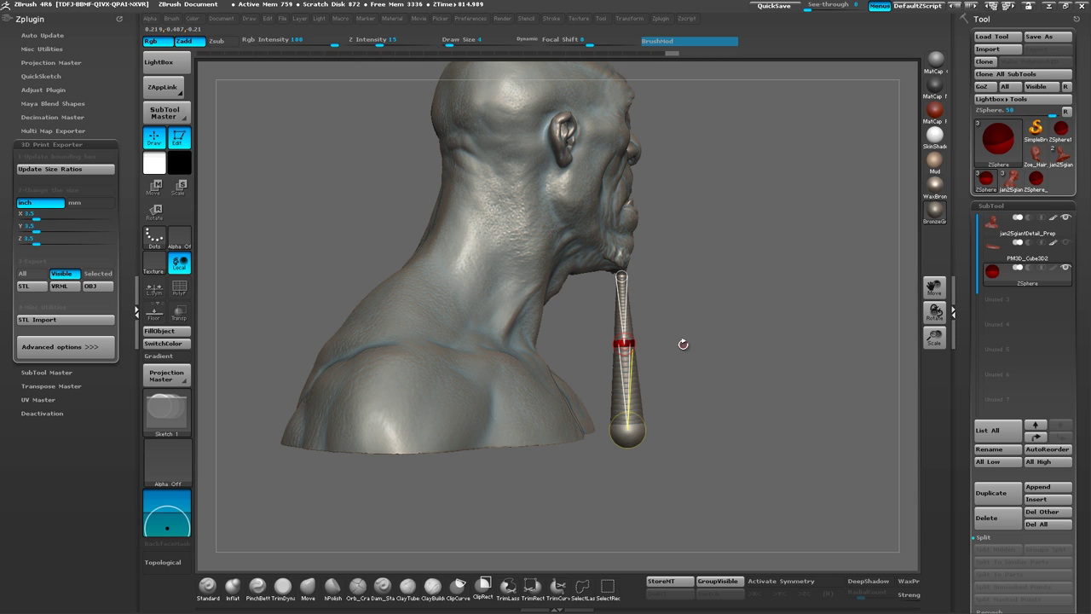
{"action": "key", "text": "a"}
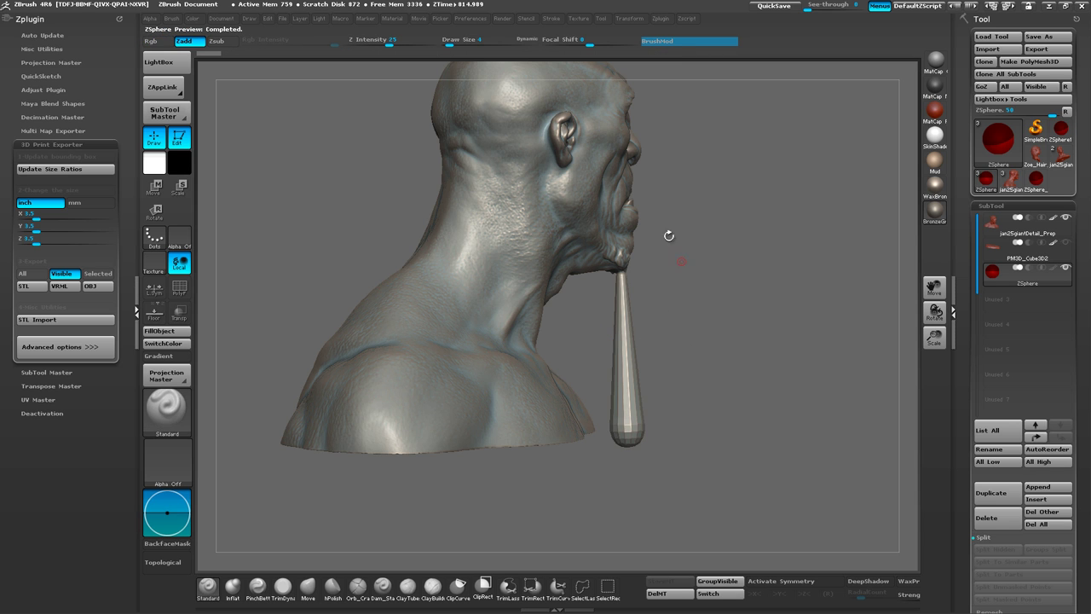
{"action": "mouse_move", "coordinate": [704, 342]}
{"action": "left_mouse_down"}
{"action": "mouse_move", "coordinate": [597, 341]}
{"action": "mouse_move", "coordinate": [720, 333]}
{"action": "mouse_move", "coordinate": [720, 371]}
{"action": "left_mouse_up"}
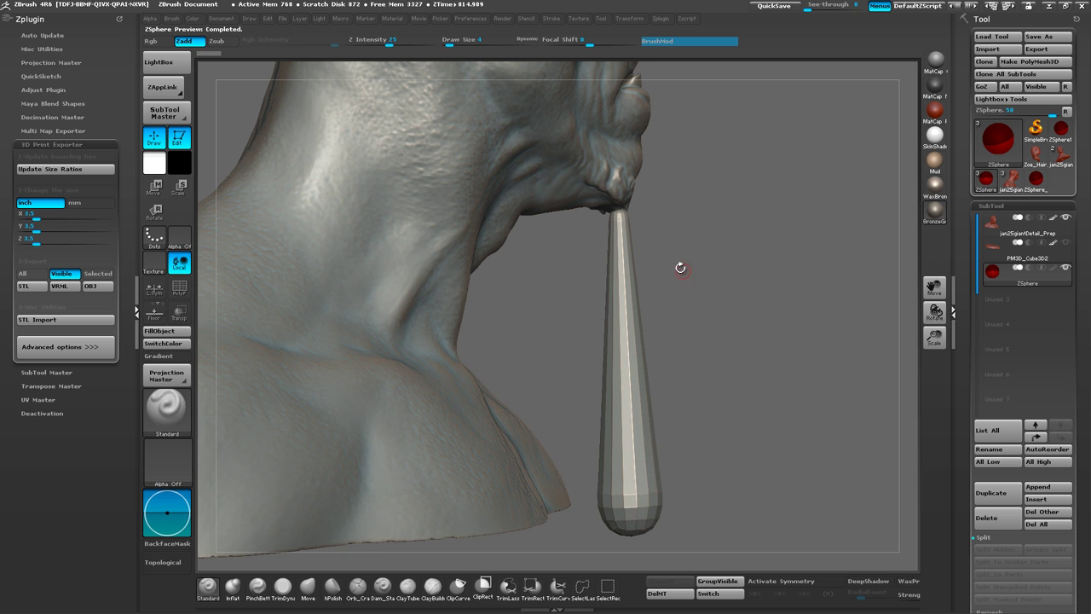
{"action": "left_click_drag", "start_coordinate": [678, 244], "coordinate": [608, 218]}
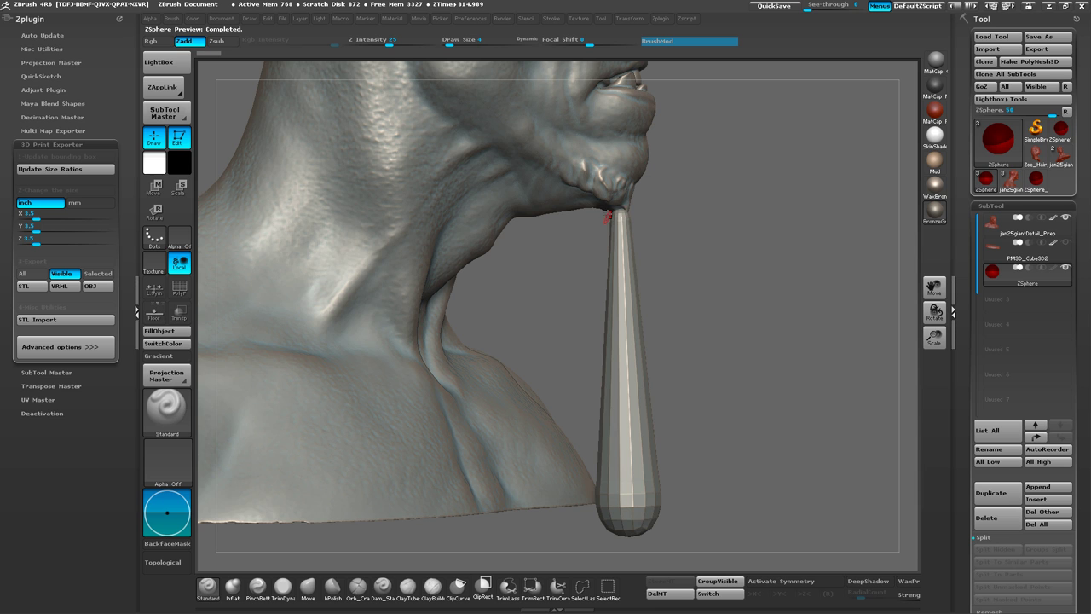
{"action": "left_click_drag", "start_coordinate": [677, 212], "coordinate": [708, 355]}
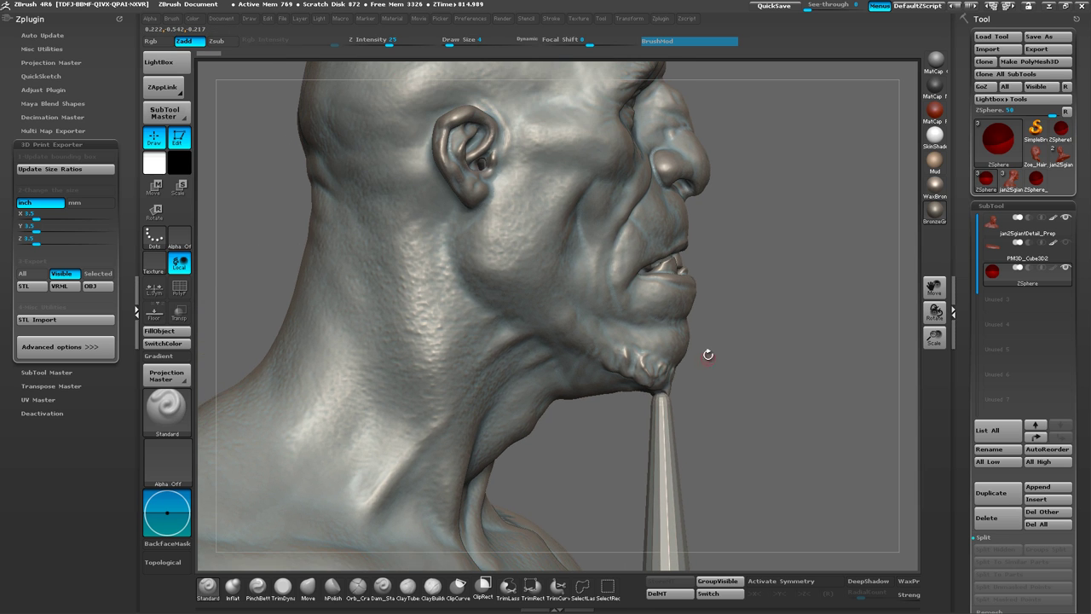
Return to the ZSphere chain, then lower the column's top ZSphere beneath the chin and enlarge it
{"action": "key", "text": "shift+a"}
{"action": "mouse_move", "coordinate": [711, 453]}
{"action": "left_mouse_down", "text": "alt"}
{"action": "mouse_move", "coordinate": [655, 387]}
{"action": "mouse_move", "coordinate": [676, 469]}
{"action": "left_mouse_up", "text": "alt"}
{"action": "mouse_move", "coordinate": [675, 300]}
{"action": "left_mouse_down", "text": "alt"}
{"action": "mouse_move", "coordinate": [696, 414]}
{"action": "mouse_move", "coordinate": [625, 323]}
{"action": "mouse_move", "coordinate": [627, 385]}
{"action": "left_mouse_up", "text": "alt"}
{"action": "key", "text": "e"}
{"action": "key", "text": "w"}
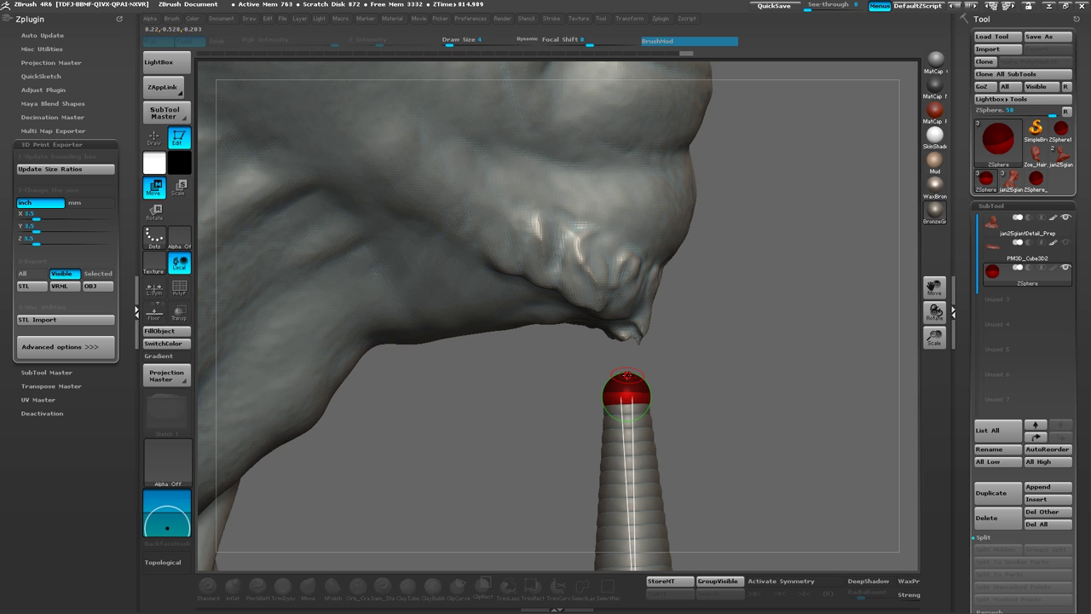
Add a small ZSphere on top of the column and extend it as a thin tip into the chin
{"action": "key", "text": "q"}
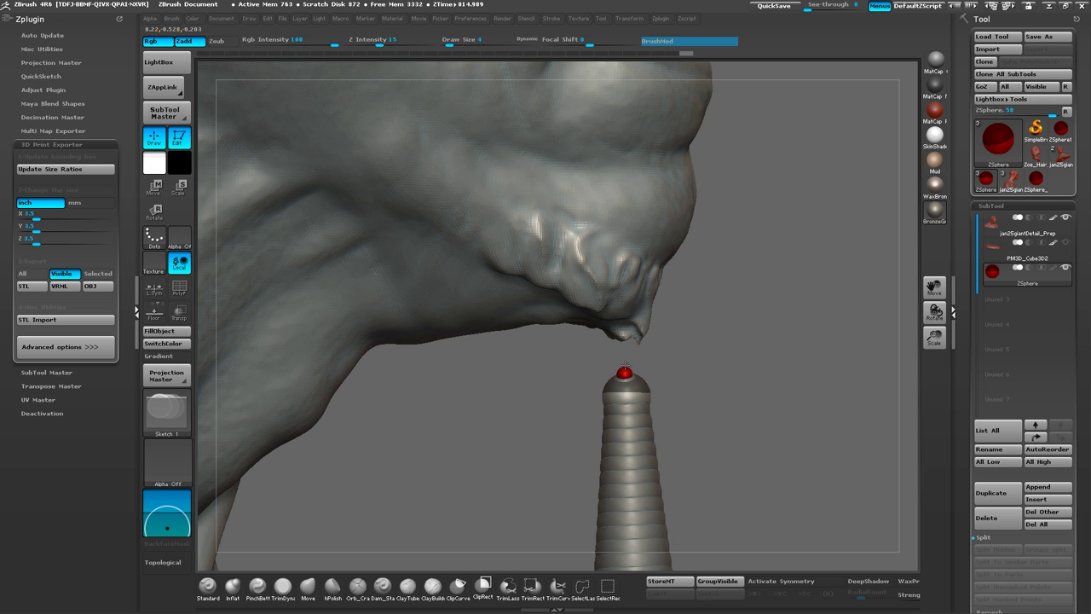
{"action": "key", "text": "w"}
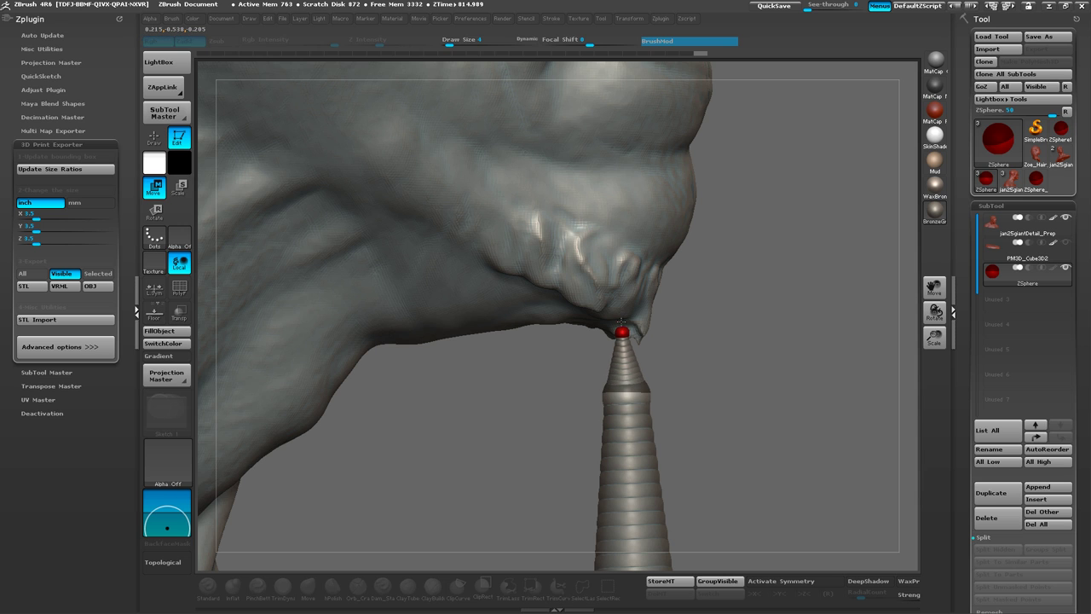
{"action": "left_click_drag", "start_coordinate": [650, 352], "coordinate": [625, 326]}
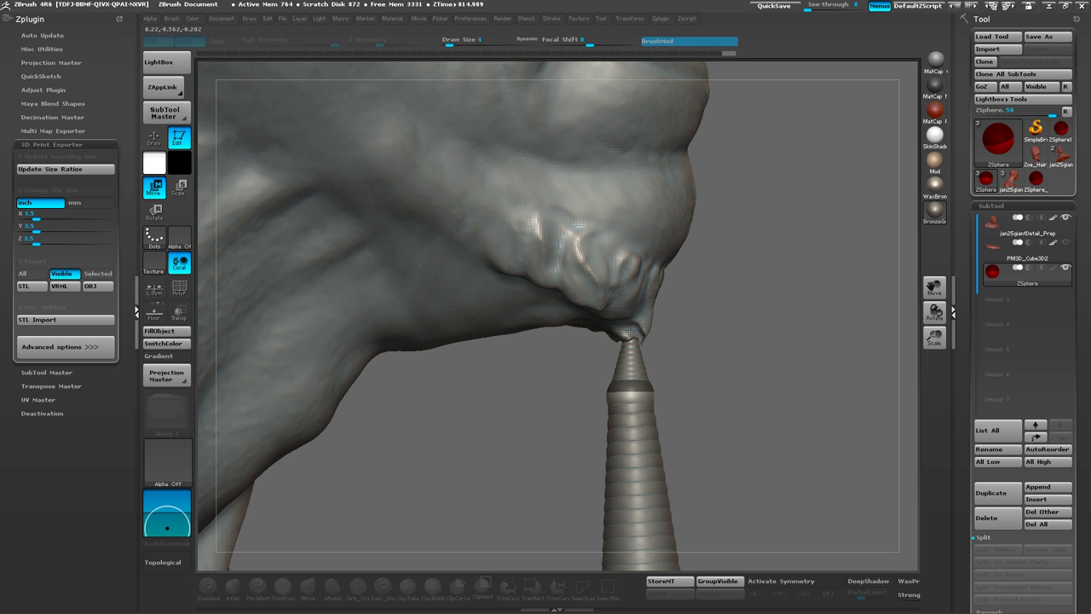
Add a second small ZSphere at the column's top joint and pull it to the underside of the chin behind the first tip
{"action": "key", "text": "q"}
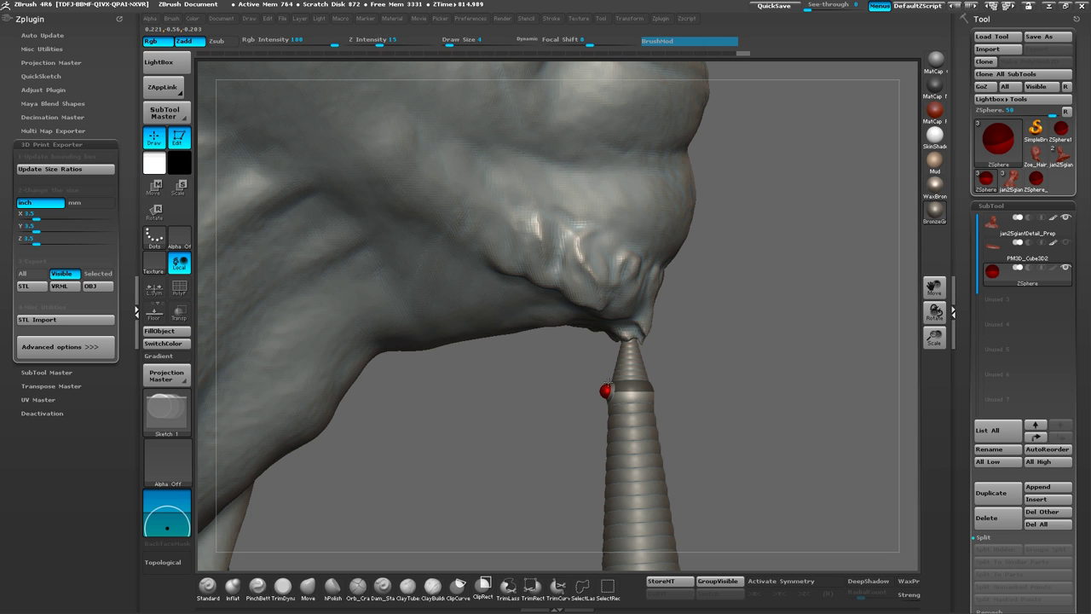
{"action": "key", "text": "w"}
{"action": "mouse_move", "coordinate": [606, 391]}
{"action": "left_mouse_down"}
{"action": "mouse_move", "coordinate": [566, 336]}
{"action": "mouse_move", "coordinate": [586, 307]}
{"action": "mouse_move", "coordinate": [554, 344]}
{"action": "mouse_move", "coordinate": [571, 393]}
{"action": "left_mouse_up"}
{"action": "left_click_drag", "start_coordinate": [558, 341], "coordinate": [615, 397]}
{"action": "mouse_move", "coordinate": [721, 393]}
{"action": "left_mouse_down", "text": "alt"}
{"action": "mouse_move", "coordinate": [725, 349]}
{"action": "mouse_move", "coordinate": [707, 338]}
{"action": "left_mouse_up", "text": "alt"}
Grow a thicker branch from the column's middle ZSphere toward the underside of the jaw, aligning it from front and side
{"action": "key", "text": "q"}
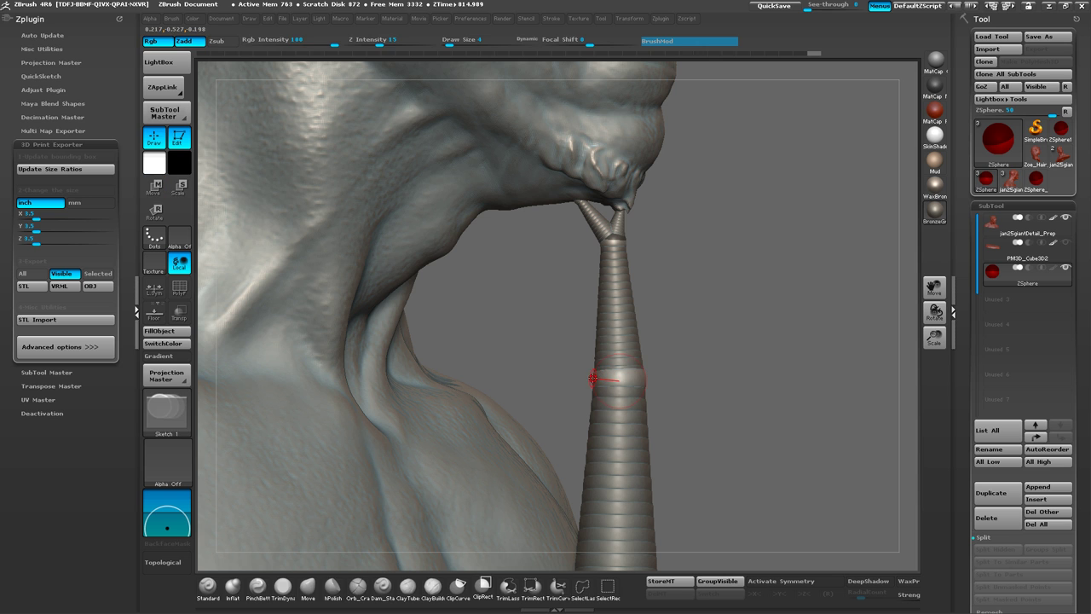
{"action": "key", "text": "w"}
{"action": "left_click_drag", "start_coordinate": [590, 377], "coordinate": [526, 265]}
{"action": "left_click_drag", "start_coordinate": [534, 321], "coordinate": [443, 341]}
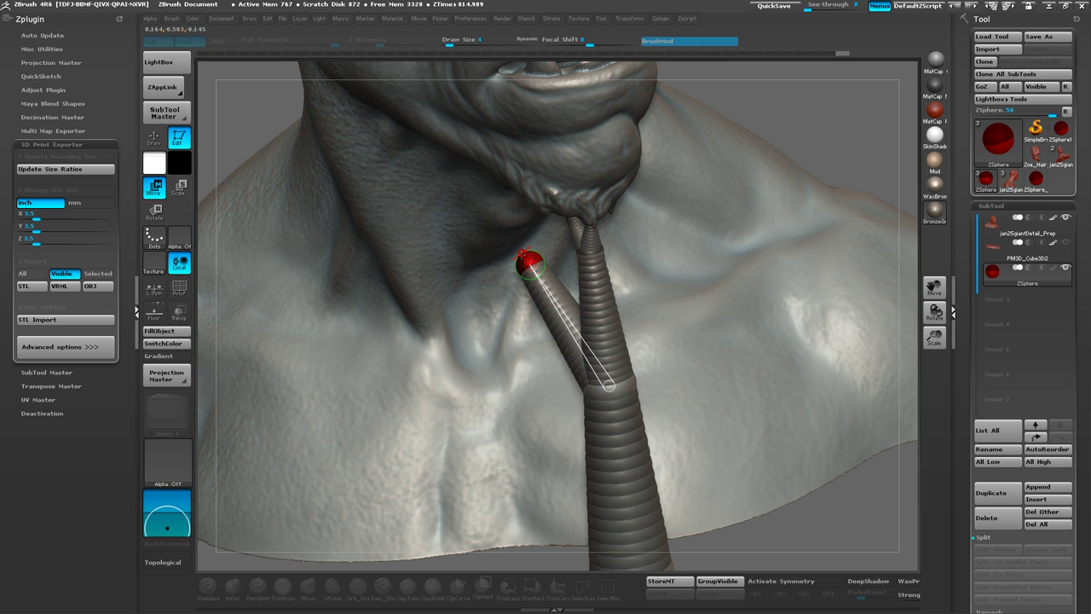
{"action": "left_click_drag", "start_coordinate": [529, 261], "coordinate": [540, 235]}
{"action": "mouse_move", "coordinate": [461, 324]}
{"action": "left_mouse_down"}
{"action": "mouse_move", "coordinate": [546, 337]}
{"action": "mouse_move", "coordinate": [539, 320]}
{"action": "left_mouse_up"}
Add a small ZSphere on the new branch's end and extend it as a thin tip up to the underside of the jaw
{"action": "key", "text": "q"}
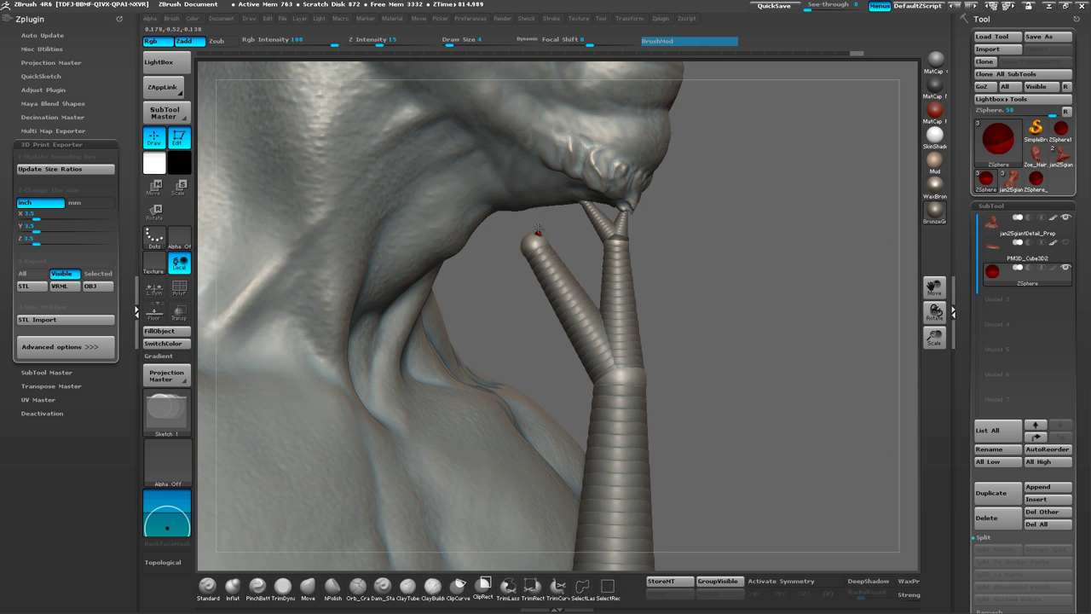
{"action": "key", "text": "w"}
{"action": "left_click_drag", "start_coordinate": [538, 233], "coordinate": [548, 199]}
{"action": "left_click_drag", "start_coordinate": [512, 315], "coordinate": [439, 328]}
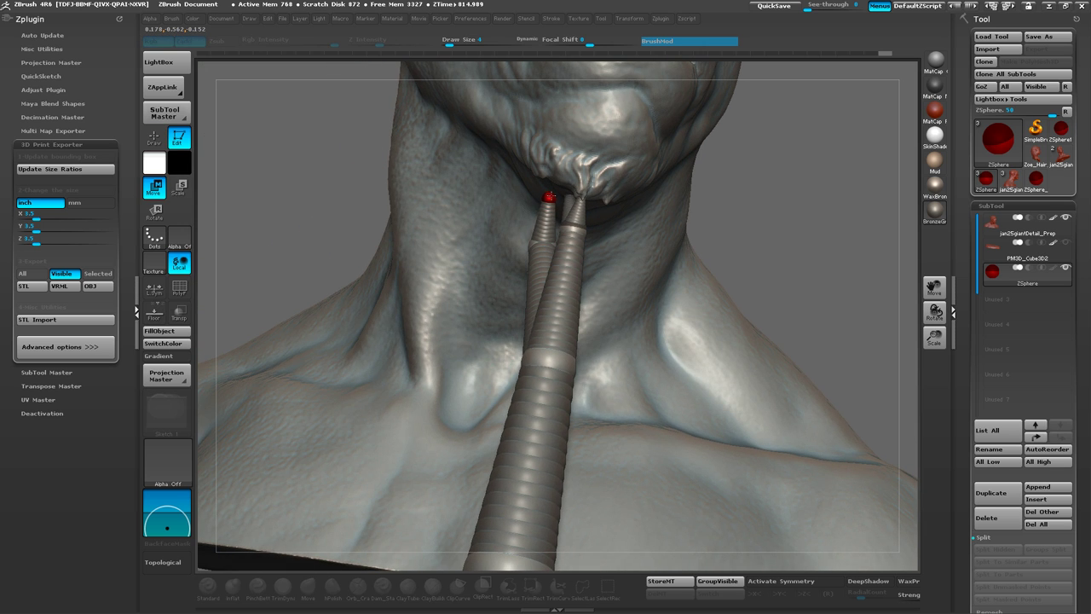
{"action": "mouse_move", "coordinate": [552, 198]}
{"action": "left_mouse_down"}
{"action": "mouse_move", "coordinate": [542, 247]}
{"action": "mouse_move", "coordinate": [587, 270]}
{"action": "mouse_move", "coordinate": [634, 401]}
{"action": "mouse_move", "coordinate": [534, 360]}
{"action": "mouse_move", "coordinate": [557, 349]}
{"action": "mouse_move", "coordinate": [483, 288]}
{"action": "left_mouse_up"}
Add another small ZSphere at the branch's end and pull it to the jaw's underside, forking the branch
{"action": "key", "text": "q"}
{"action": "key", "text": "w"}
{"action": "left_click_drag", "start_coordinate": [506, 331], "coordinate": [505, 295]}
{"action": "left_click_drag", "start_coordinate": [555, 373], "coordinate": [559, 370]}
{"action": "mouse_move", "coordinate": [491, 332]}
{"action": "left_mouse_down"}
{"action": "mouse_move", "coordinate": [536, 283]}
{"action": "mouse_move", "coordinate": [635, 339]}
{"action": "mouse_move", "coordinate": [653, 383]}
{"action": "mouse_move", "coordinate": [607, 300]}
{"action": "left_mouse_up"}
Try moving the column's bottom ZSphere back toward the chest, then undo the move
{"action": "left_click_drag", "start_coordinate": [599, 467], "coordinate": [458, 421]}
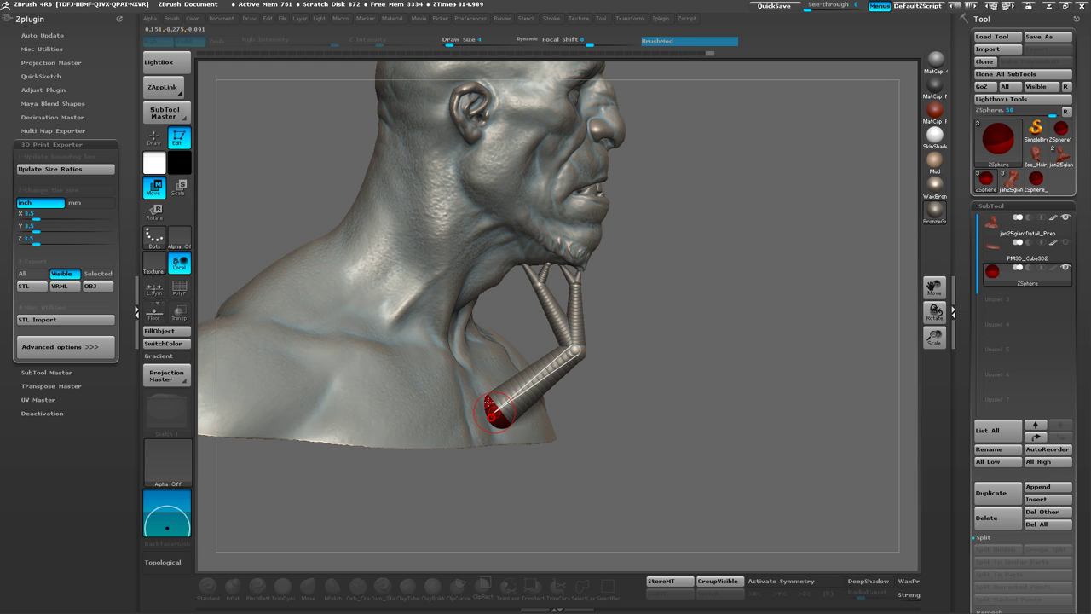
{"action": "key", "text": "ctrl+z"}
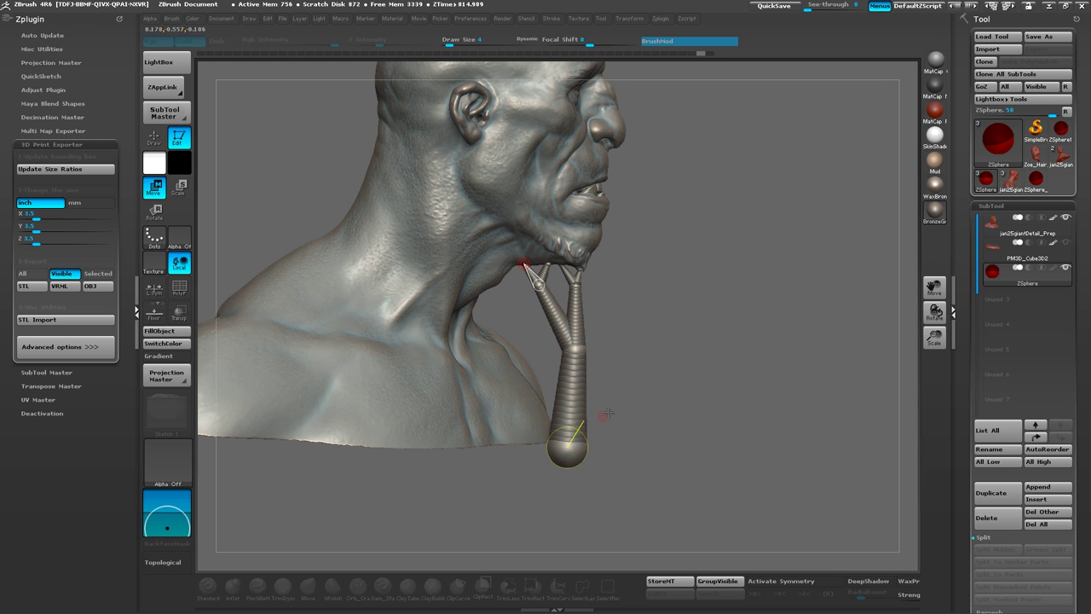
Examine the undersides of the ear and jaw around the support branches from several angles
{"action": "left_click_drag", "start_coordinate": [607, 413], "coordinate": [588, 375]}
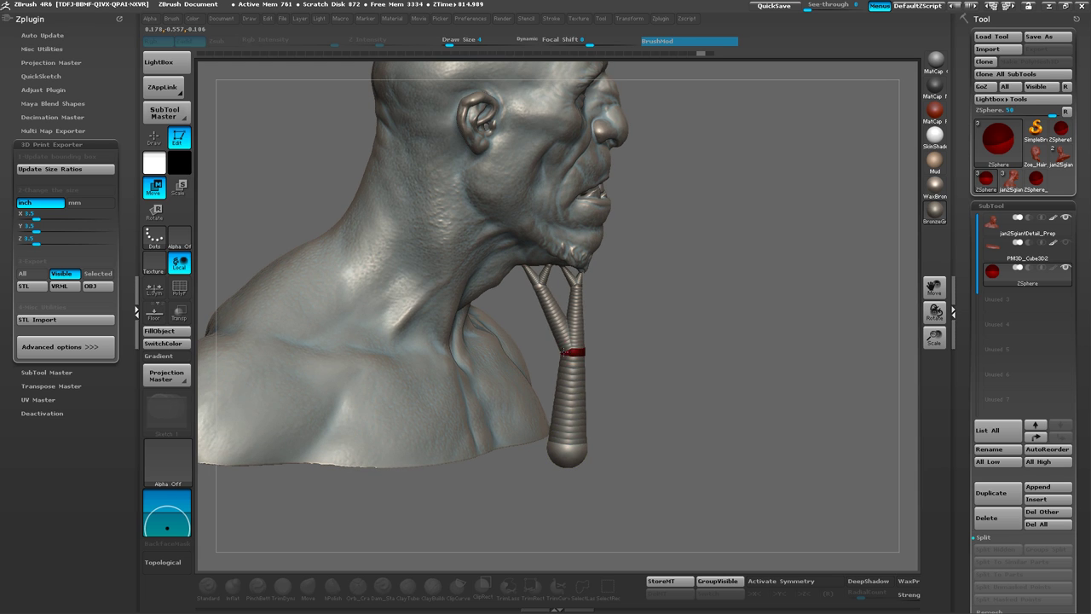
{"action": "left_click_drag", "start_coordinate": [646, 334], "coordinate": [716, 341]}
{"action": "left_click_drag", "start_coordinate": [478, 194], "coordinate": [590, 426], "text": "alt"}
{"action": "left_click_drag", "start_coordinate": [588, 358], "coordinate": [490, 345]}
{"action": "left_click_drag", "start_coordinate": [414, 68], "coordinate": [543, 254], "text": "alt"}
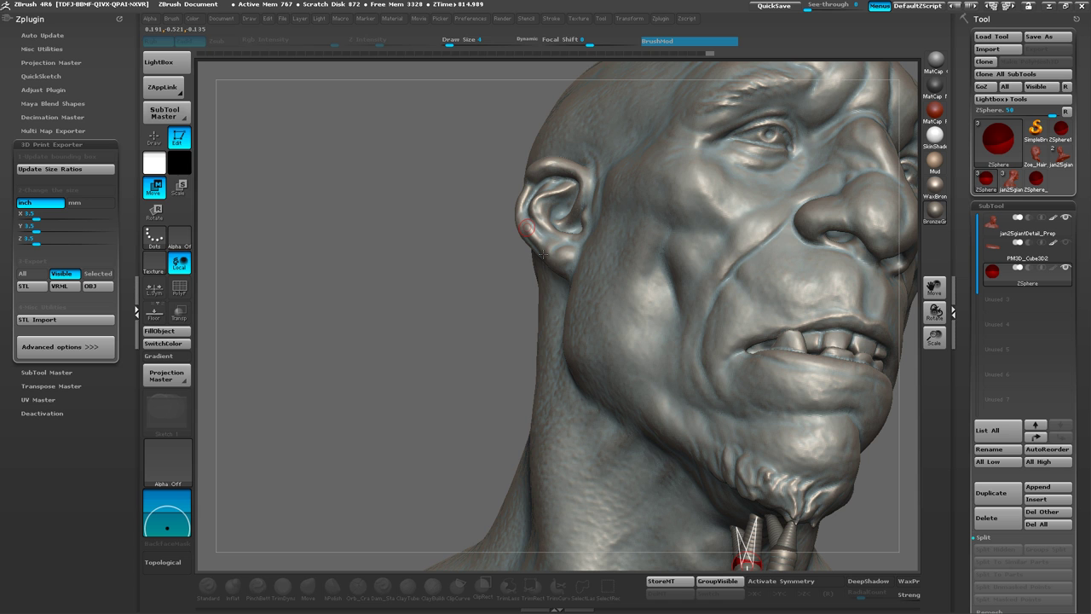
{"action": "left_click_drag", "start_coordinate": [556, 297], "coordinate": [523, 257]}
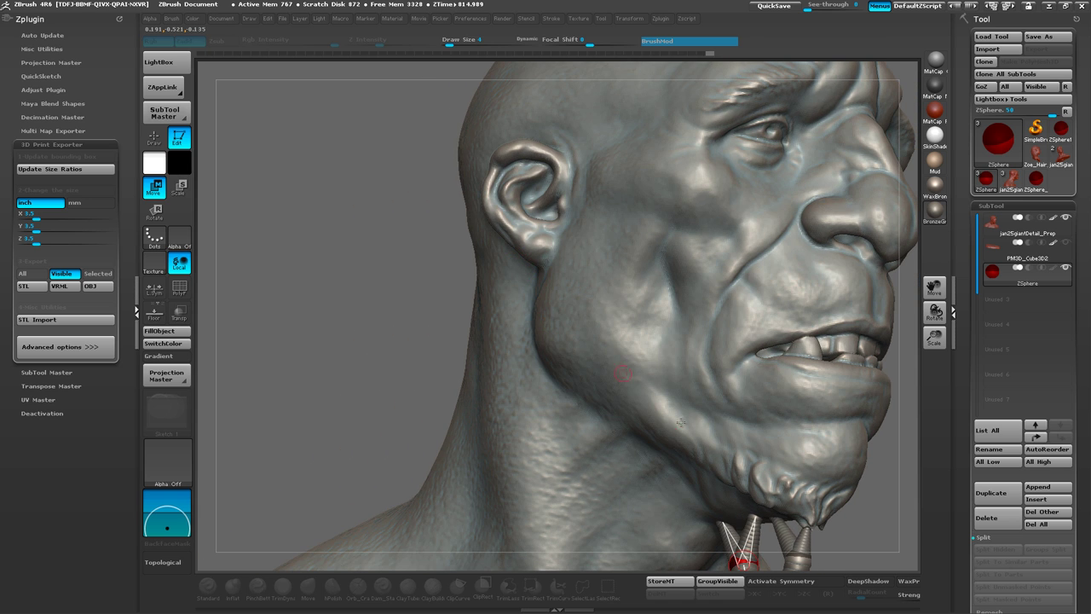
Move the column's bottom ZSphere back toward the chest so the lower column stands more upright
{"action": "left_click_drag", "start_coordinate": [770, 519], "coordinate": [713, 365], "text": "alt"}
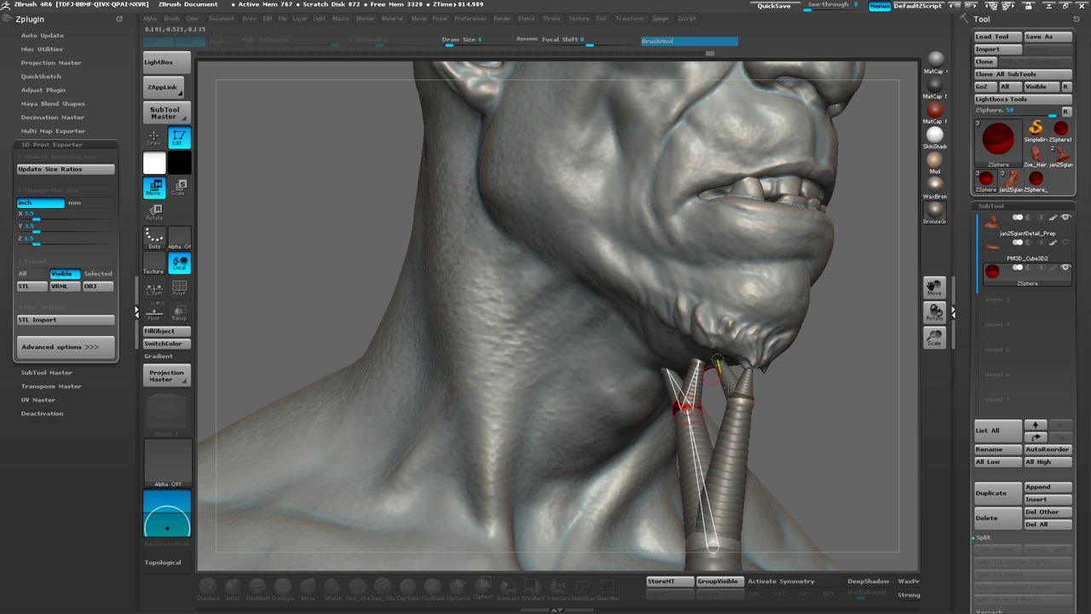
{"action": "left_click_drag", "start_coordinate": [526, 246], "coordinate": [572, 308]}
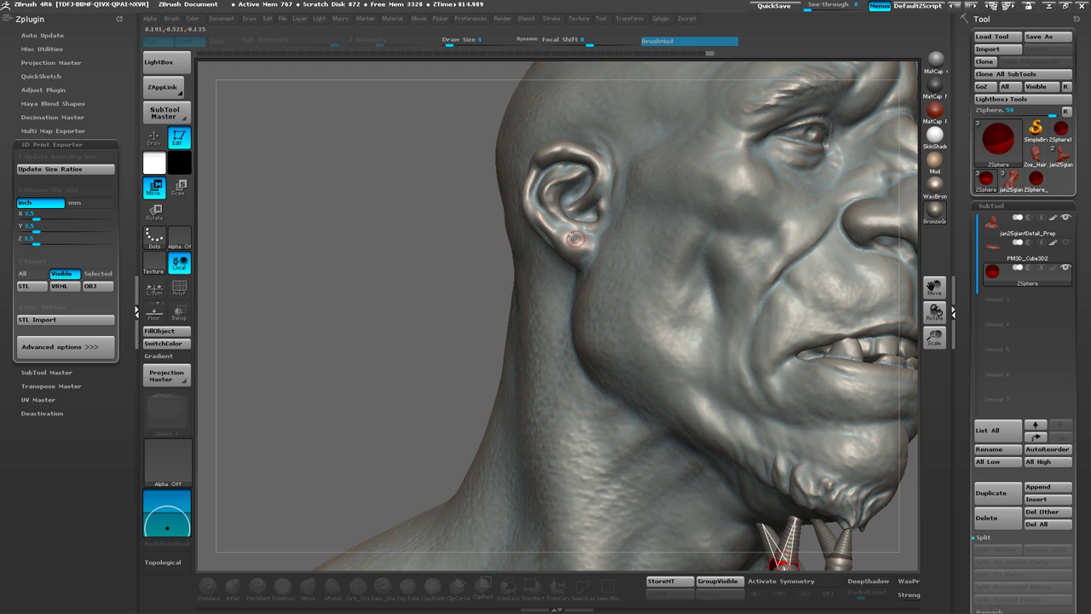
{"action": "left_click_drag", "start_coordinate": [637, 396], "coordinate": [540, 231], "text": "alt"}
{"action": "mouse_move", "coordinate": [613, 298]}
{"action": "left_mouse_down", "text": "alt"}
{"action": "mouse_move", "coordinate": [452, 119]}
{"action": "mouse_move", "coordinate": [594, 234]}
{"action": "left_mouse_up", "text": "alt"}
{"action": "left_click_drag", "start_coordinate": [806, 367], "coordinate": [674, 458]}
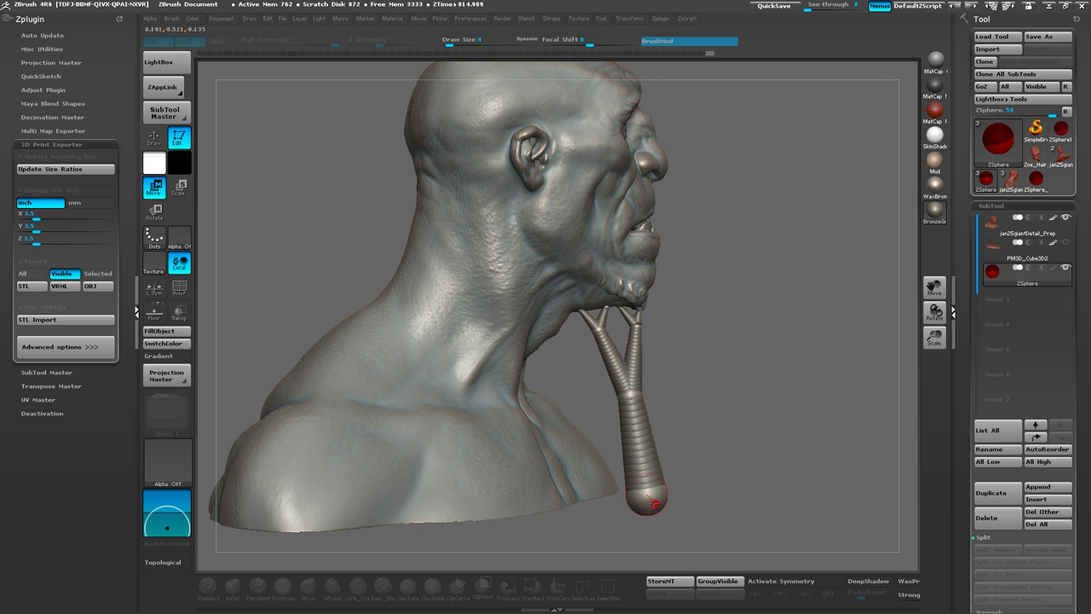
{"action": "left_click_drag", "start_coordinate": [653, 502], "coordinate": [634, 502]}
{"action": "left_click_drag", "start_coordinate": [793, 433], "coordinate": [724, 429]}
{"action": "left_click_drag", "start_coordinate": [640, 496], "coordinate": [635, 496]}
{"action": "left_click_drag", "start_coordinate": [588, 531], "coordinate": [648, 484]}
{"action": "key", "text": "e"}
{"action": "key", "text": "w"}
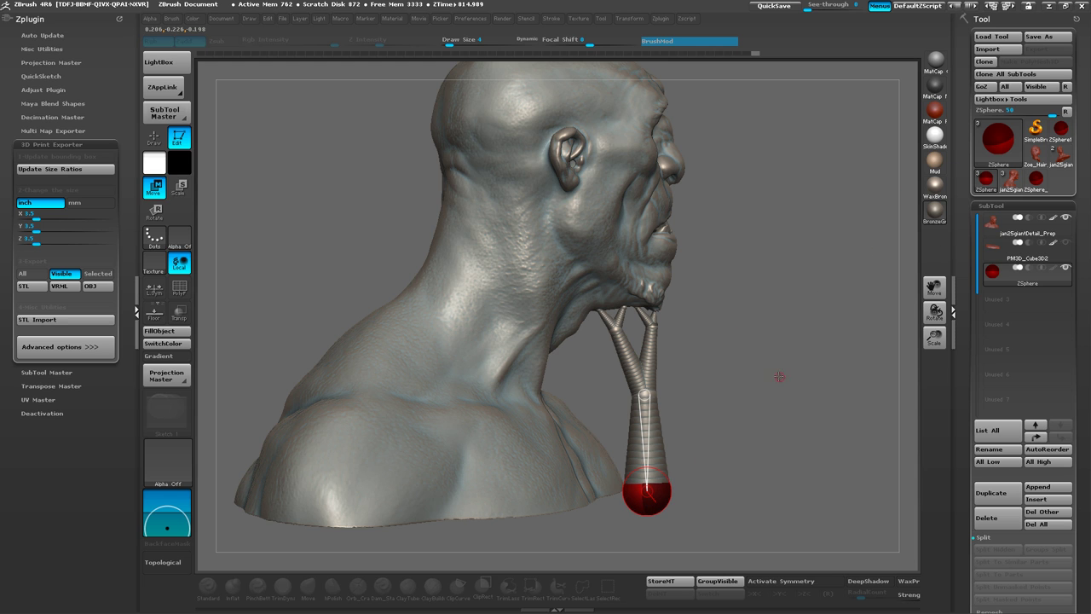
Preview the ZSphere support's skin and inspect where its tips meet the chin and jaw
{"action": "mouse_move", "coordinate": [779, 376]}
{"action": "left_mouse_down"}
{"action": "mouse_move", "coordinate": [701, 358]}
{"action": "mouse_move", "coordinate": [660, 367]}
{"action": "mouse_move", "coordinate": [692, 371]}
{"action": "left_mouse_up"}
{"action": "key", "text": "a"}
{"action": "left_click_drag", "start_coordinate": [724, 426], "coordinate": [746, 546], "text": "alt"}
{"action": "left_click_drag", "start_coordinate": [584, 86], "coordinate": [617, 371], "text": "alt"}
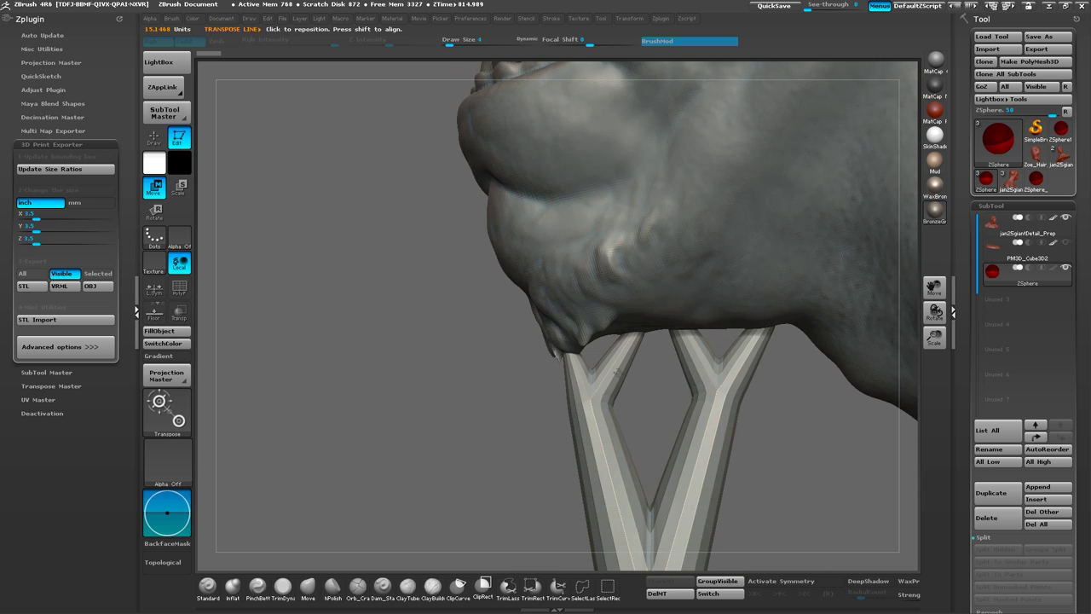
Compare the current support with the smooth one in the jan25giantDetail_Prep_finished3 tool, returning to the ZSphere tool
{"action": "left_click", "coordinate": [1059, 156]}
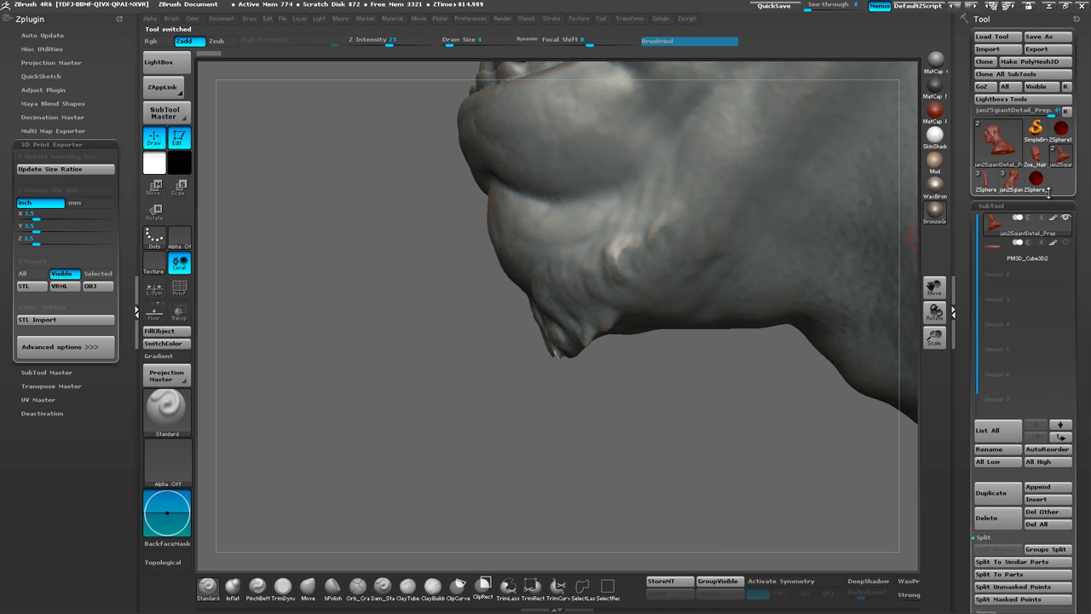
{"action": "left_click", "coordinate": [987, 186]}
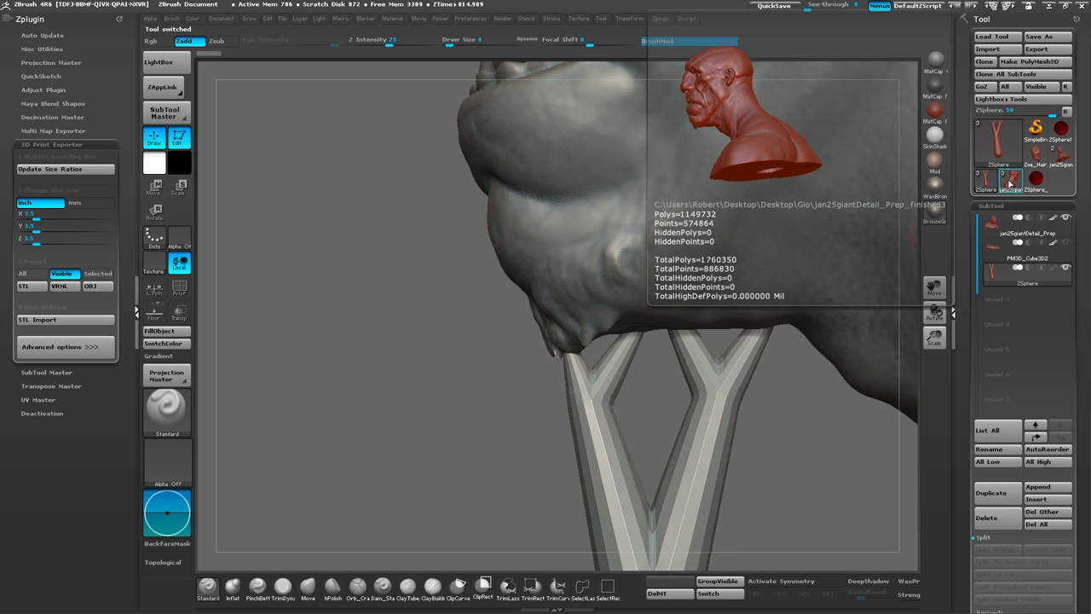
{"action": "left_click", "coordinate": [1007, 194]}
{"action": "left_click", "coordinate": [1066, 244]}
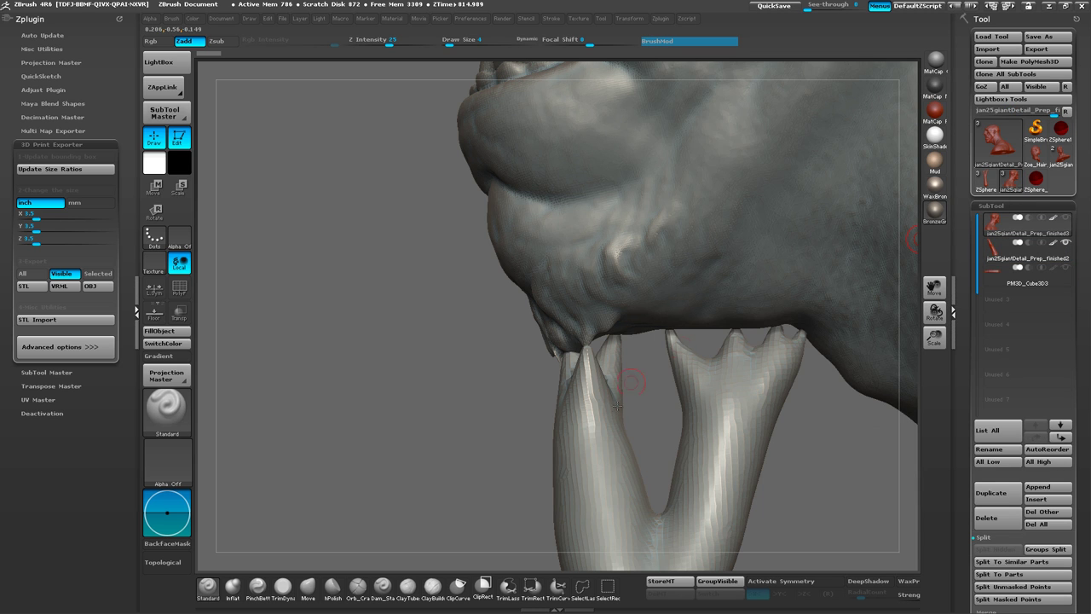
{"action": "left_click_drag", "start_coordinate": [628, 379], "coordinate": [604, 348]}
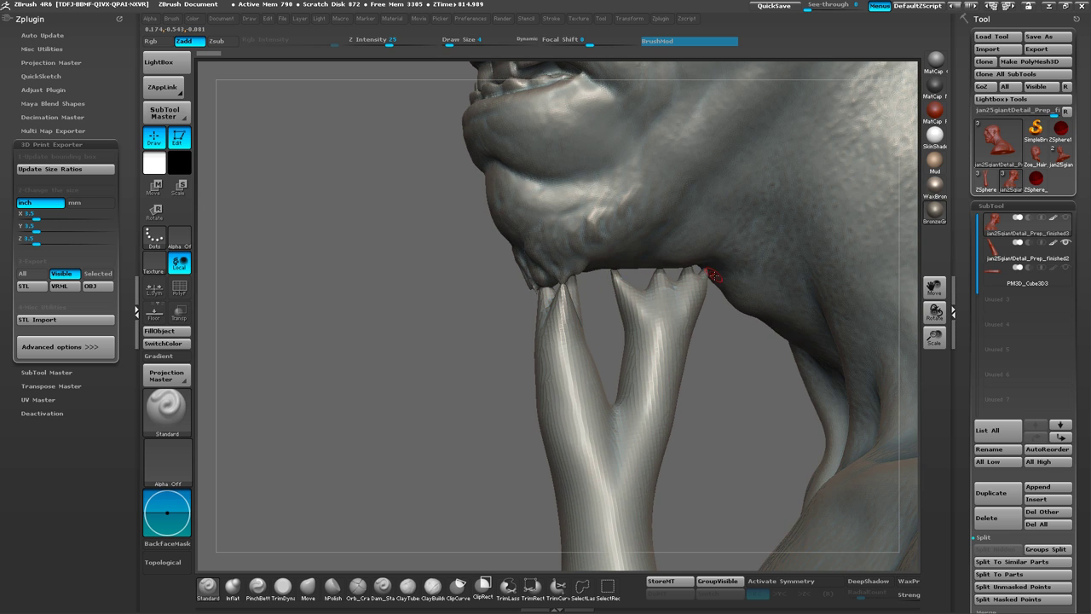
{"action": "left_click_drag", "start_coordinate": [692, 280], "coordinate": [732, 256]}
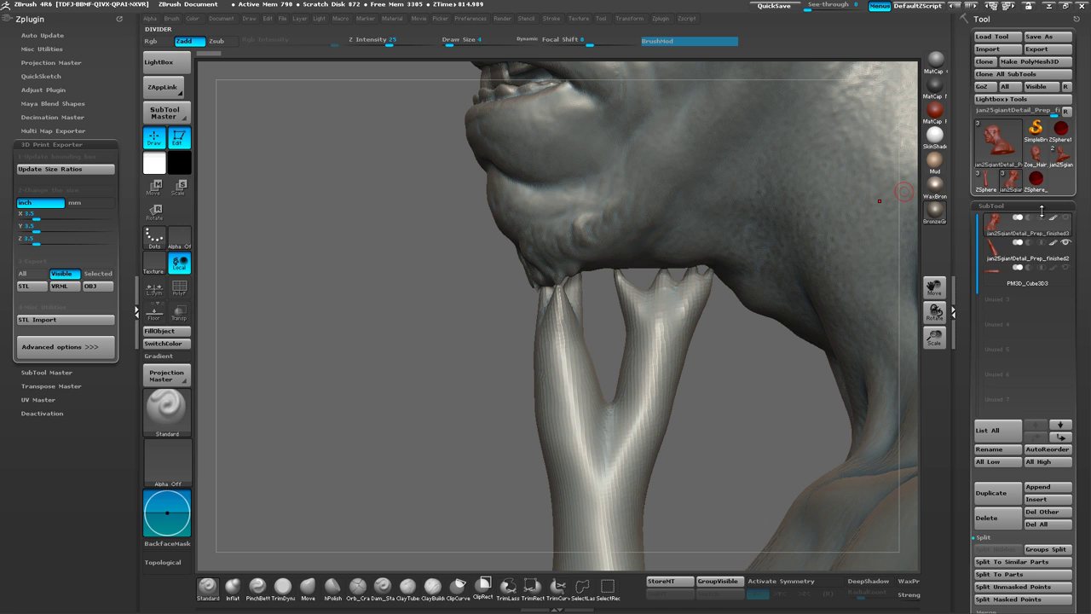
{"action": "left_click", "coordinate": [1059, 155]}
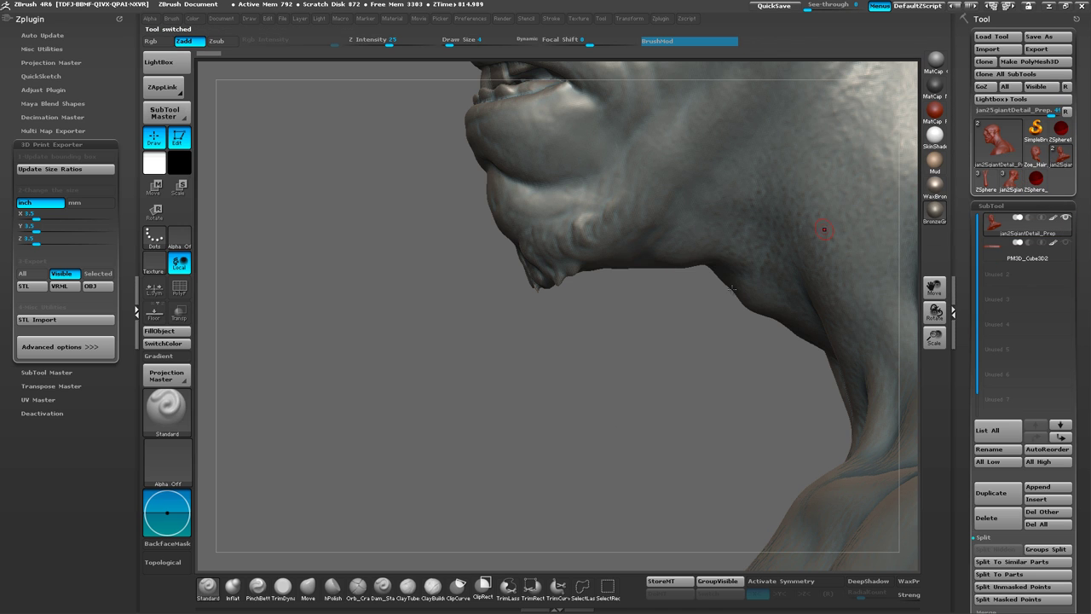
{"action": "left_click", "coordinate": [991, 182]}
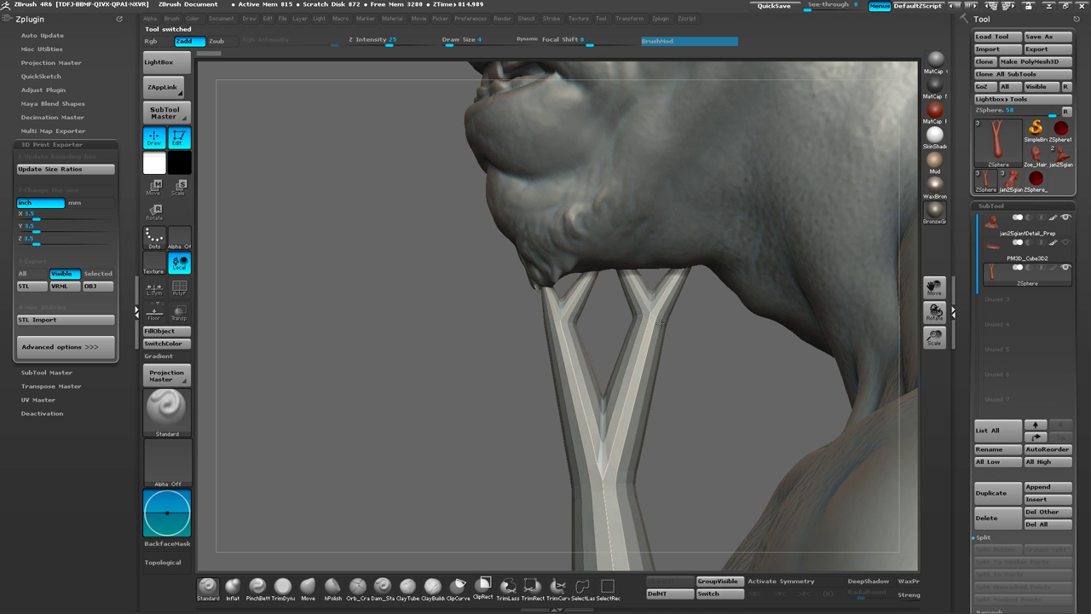
Shift the rear branch's fork ZSphere forward and adjust its front tip under the jaw
{"action": "right_click_drag", "start_coordinate": [650, 311], "coordinate": [655, 339], "text": "ctrl"}
{"action": "key", "text": "w"}
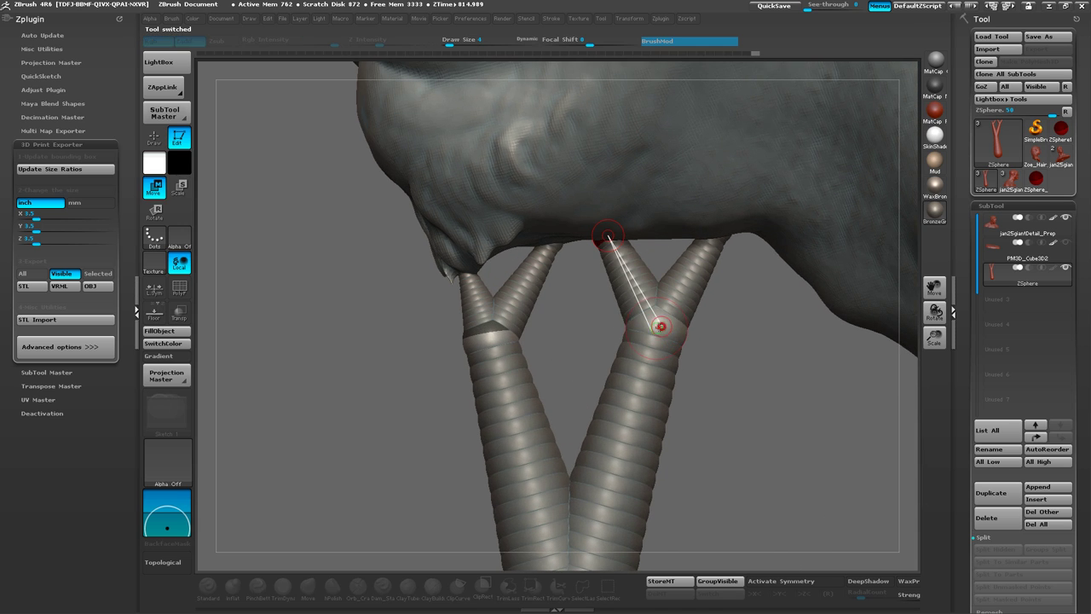
{"action": "left_click_drag", "start_coordinate": [659, 327], "coordinate": [637, 317]}
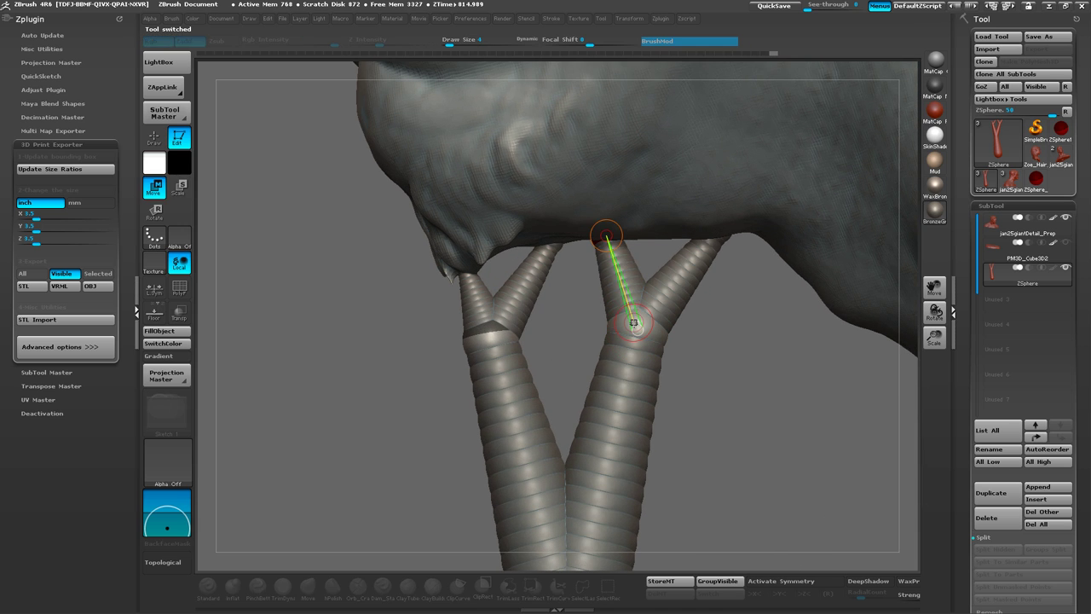
{"action": "key", "text": "e"}
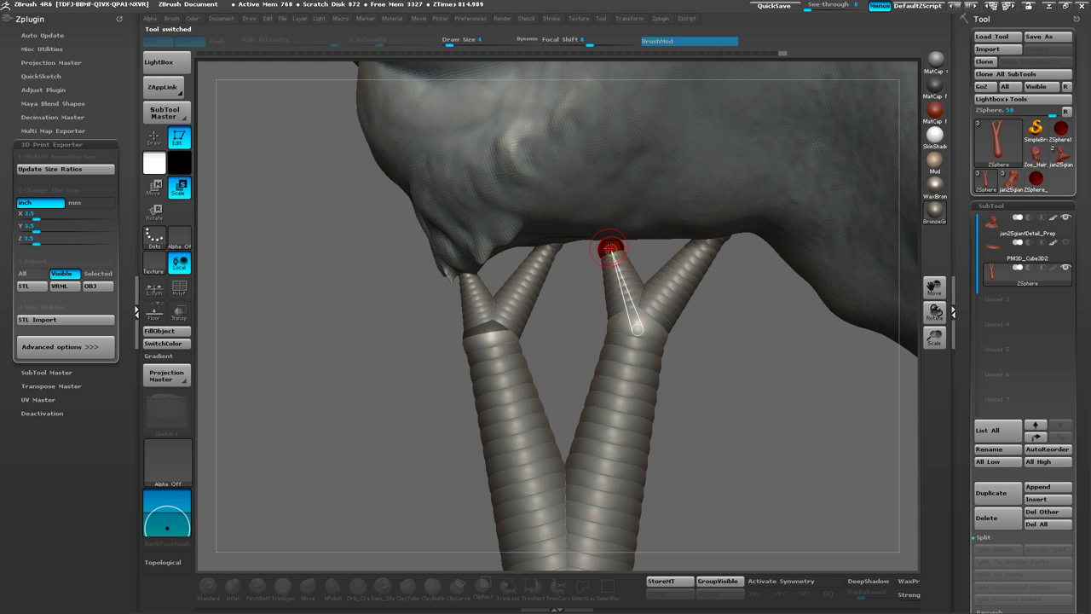
{"action": "key", "text": "w"}
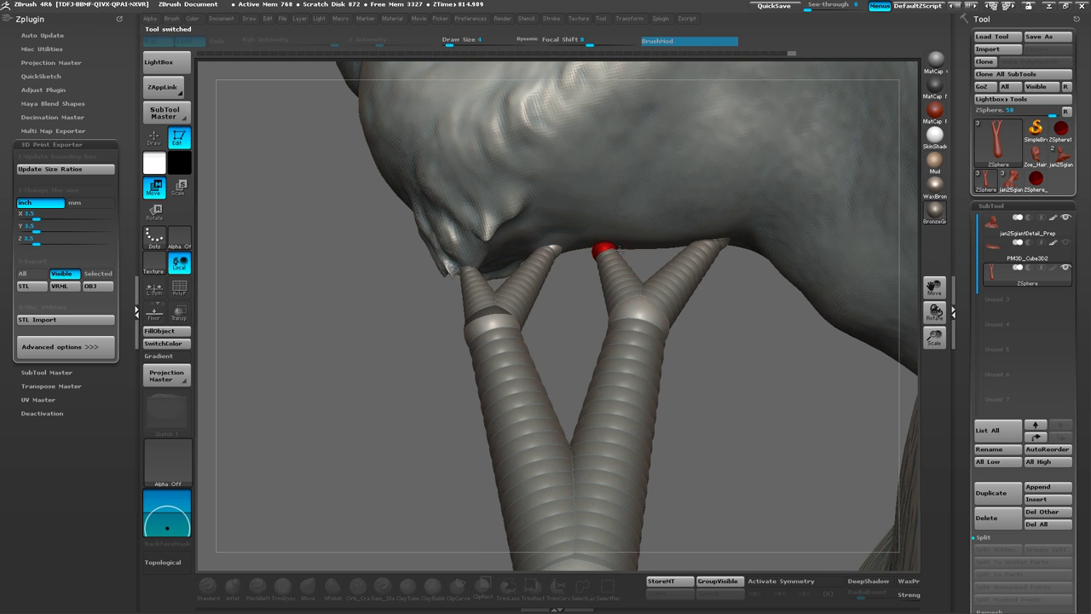
Pull the rear branch's back tip forward along the jaw's underside and readjust the fork ZSphere and front tip
{"action": "left_click_drag", "start_coordinate": [716, 237], "coordinate": [663, 246]}
{"action": "left_click_drag", "start_coordinate": [698, 297], "coordinate": [672, 225]}
{"action": "left_click_drag", "start_coordinate": [616, 251], "coordinate": [582, 297]}
{"action": "key", "text": "e"}
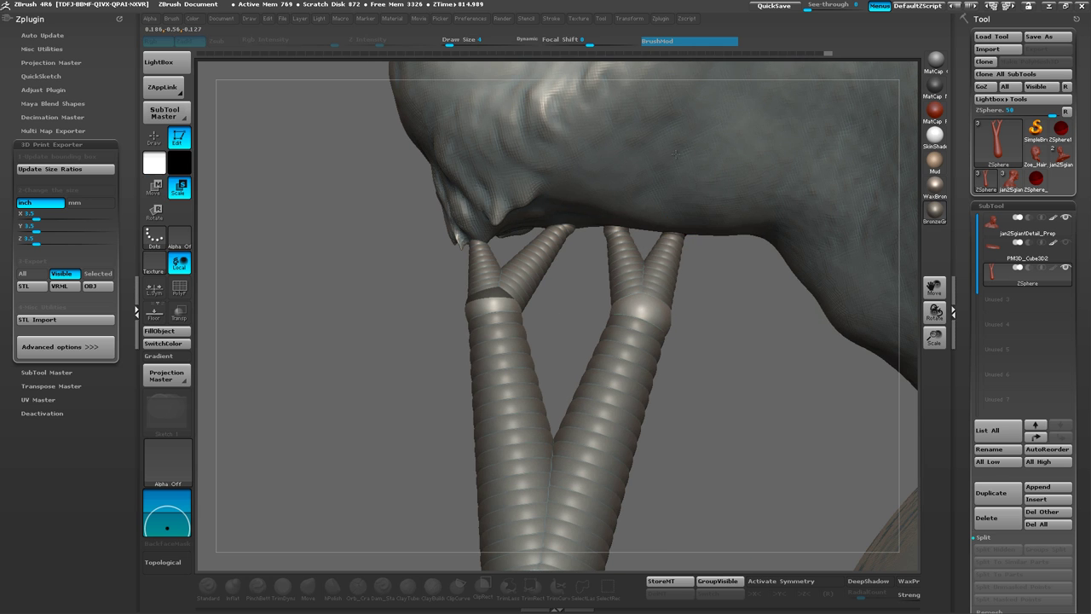
{"action": "key", "text": "w"}
{"action": "mouse_move", "coordinate": [691, 321]}
{"action": "left_mouse_down"}
{"action": "mouse_move", "coordinate": [724, 303]}
{"action": "mouse_move", "coordinate": [690, 312]}
{"action": "left_mouse_up"}
{"action": "key", "text": "e"}
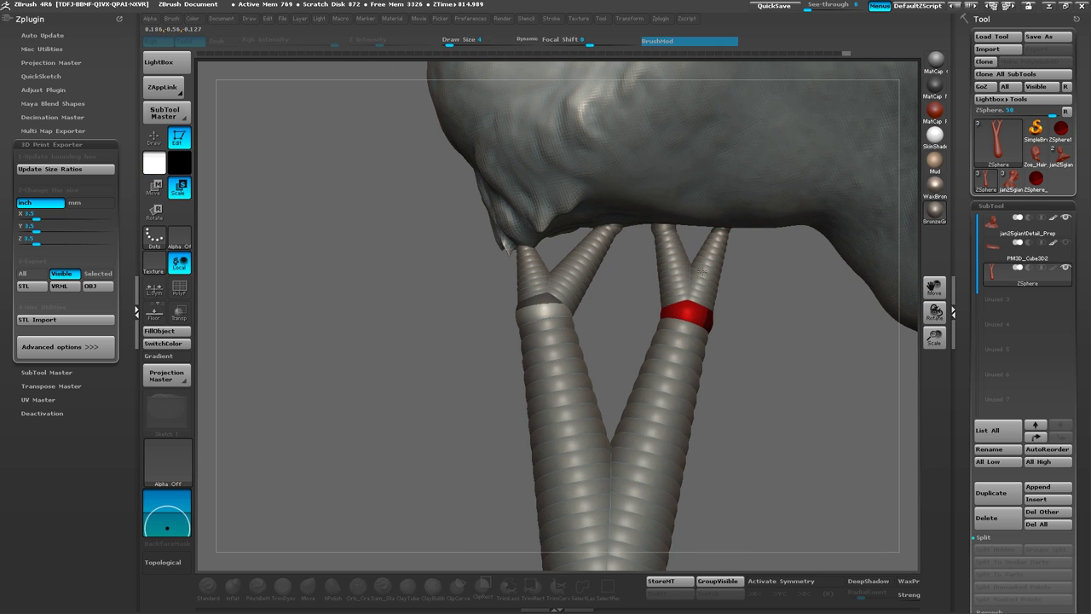
{"action": "key", "text": "w"}
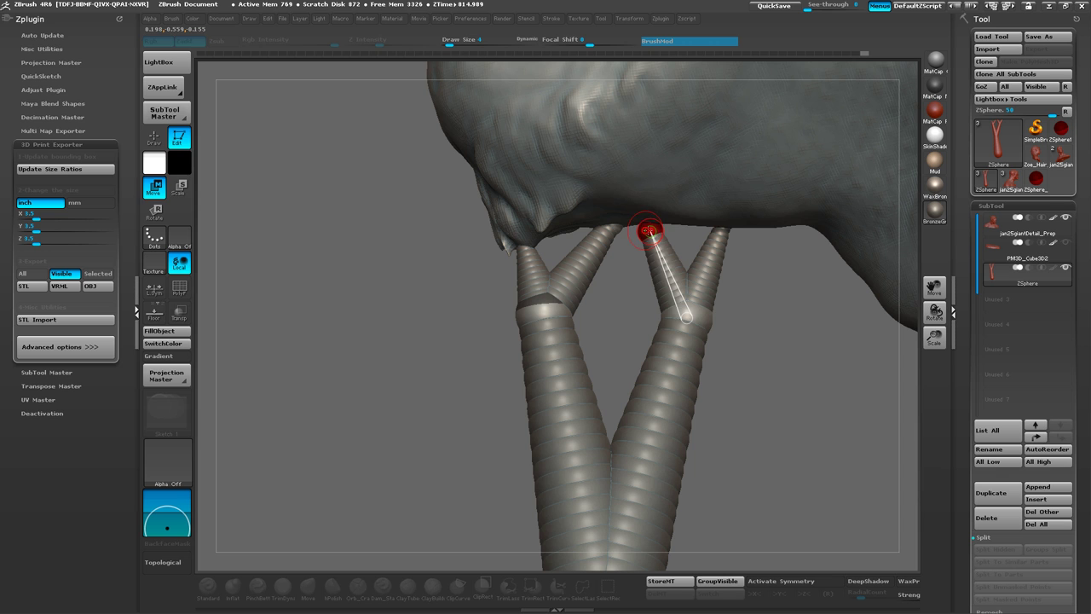
Add a ZSphere on the rear branch's fork and extend it as a third tip to the jaw's underside
{"action": "key", "text": "q"}
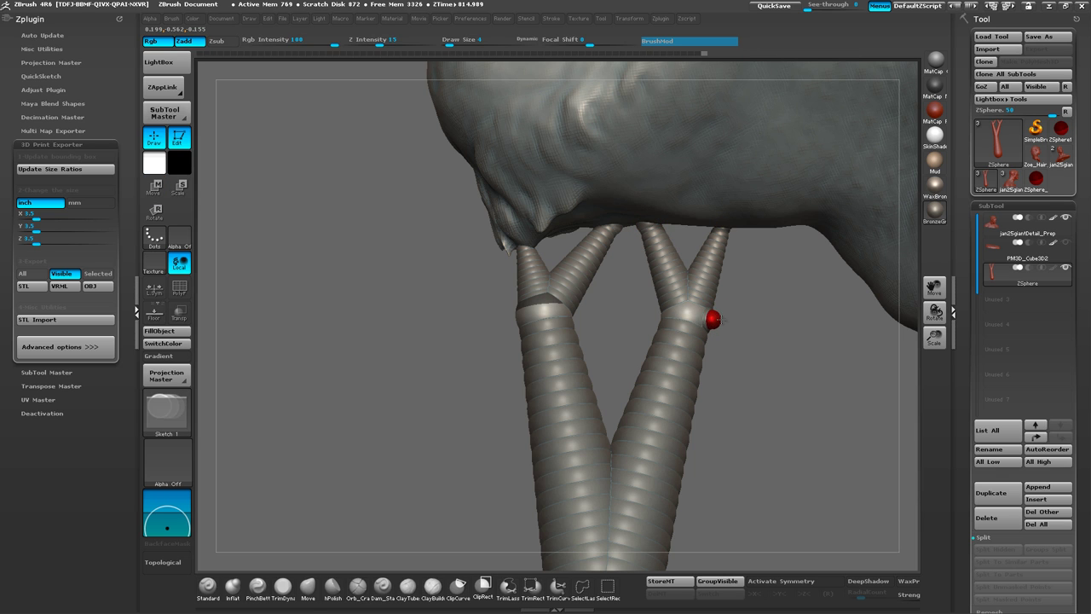
{"action": "key", "text": "w"}
{"action": "mouse_move", "coordinate": [716, 315]}
{"action": "left_mouse_down"}
{"action": "mouse_move", "coordinate": [782, 231]}
{"action": "mouse_move", "coordinate": [798, 177]}
{"action": "mouse_move", "coordinate": [790, 186]}
{"action": "left_mouse_up"}
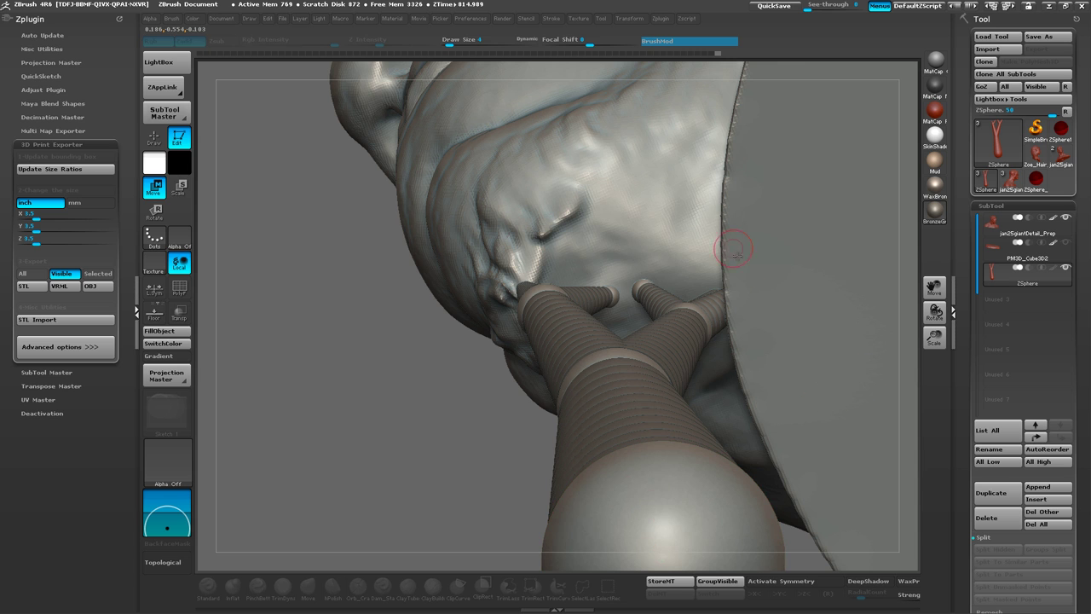
{"action": "mouse_move", "coordinate": [734, 249]}
{"action": "left_mouse_down"}
{"action": "mouse_move", "coordinate": [734, 228]}
{"action": "mouse_move", "coordinate": [738, 282]}
{"action": "mouse_move", "coordinate": [682, 295]}
{"action": "mouse_move", "coordinate": [753, 312]}
{"action": "mouse_move", "coordinate": [730, 300]}
{"action": "left_mouse_up"}
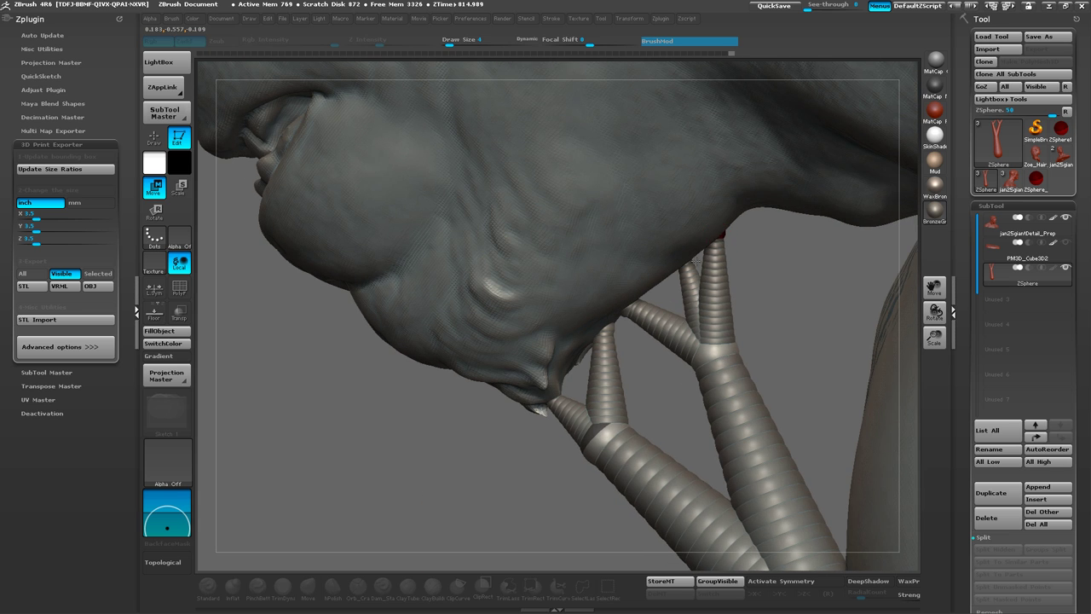
{"action": "left_click_drag", "start_coordinate": [682, 260], "coordinate": [715, 236]}
{"action": "key", "text": "e"}
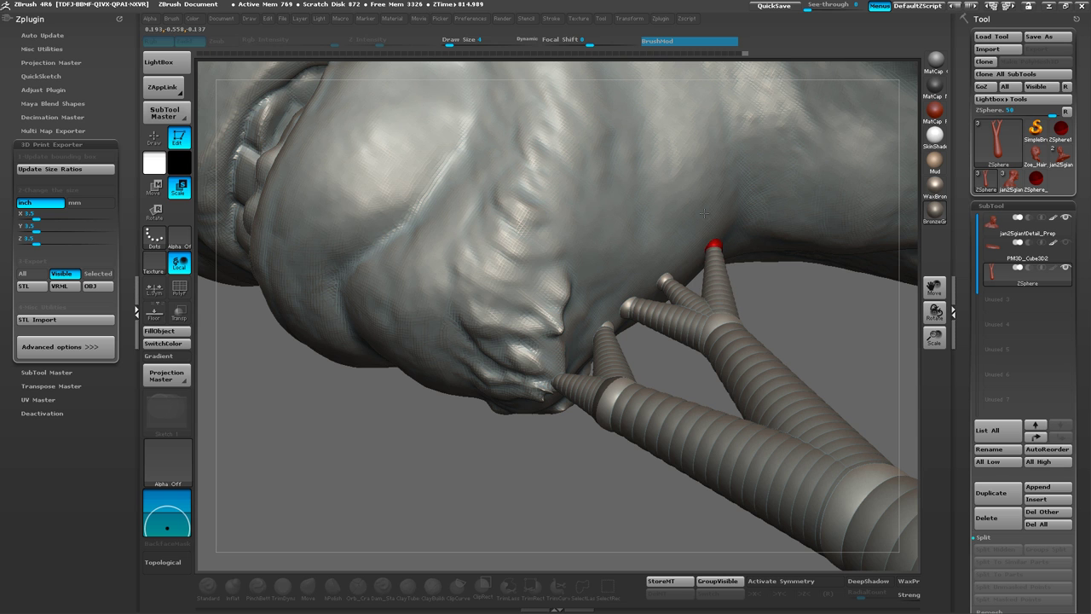
{"action": "key", "text": "w"}
Add a ZSphere on the front branch's fork and extend it as a tip to the hanging beard lock
{"action": "left_click_drag", "start_coordinate": [762, 298], "coordinate": [755, 452]}
{"action": "left_click_drag", "start_coordinate": [797, 329], "coordinate": [575, 357], "text": "alt"}
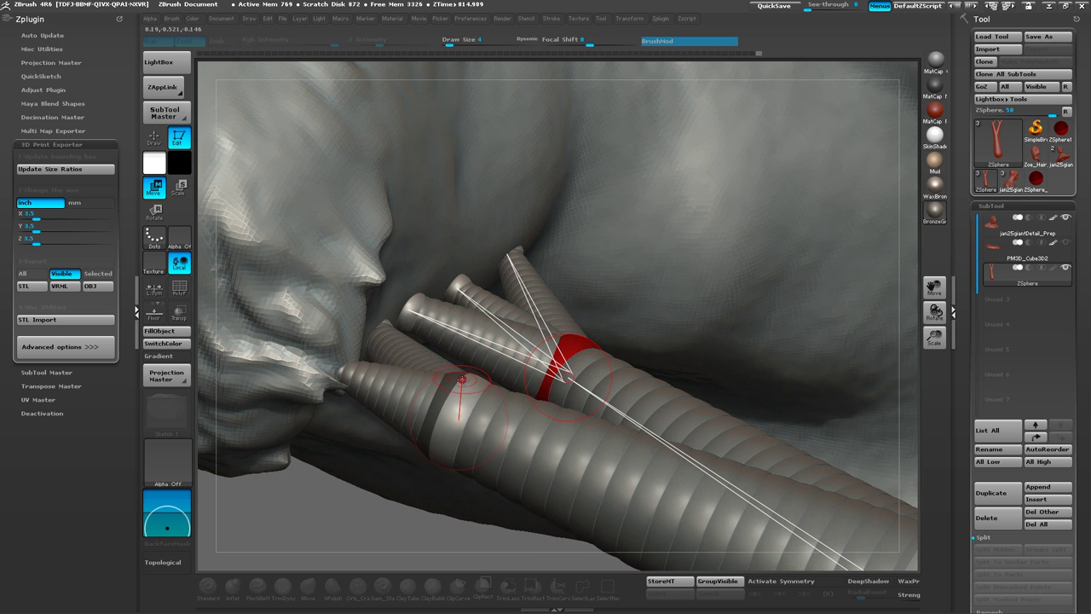
{"action": "key", "text": "a"}
{"action": "key", "text": "a"}
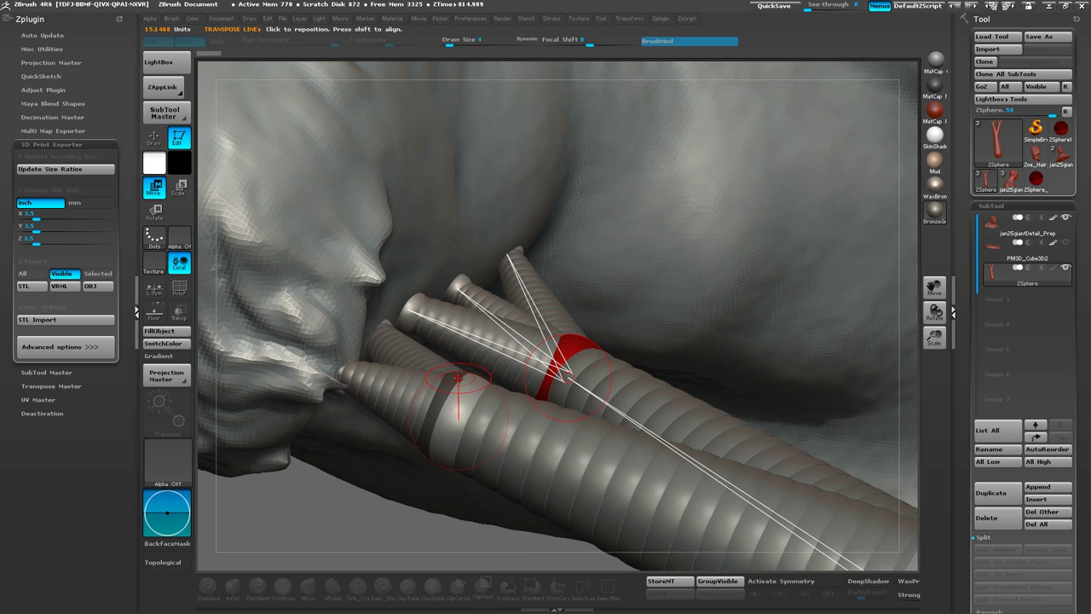
{"action": "key", "text": "q"}
{"action": "mouse_move", "coordinate": [457, 373]}
{"action": "left_mouse_down"}
{"action": "mouse_move", "coordinate": [465, 370]}
{"action": "mouse_move", "coordinate": [367, 298]}
{"action": "mouse_move", "coordinate": [375, 276]}
{"action": "left_mouse_up"}
{"action": "key", "text": "w"}
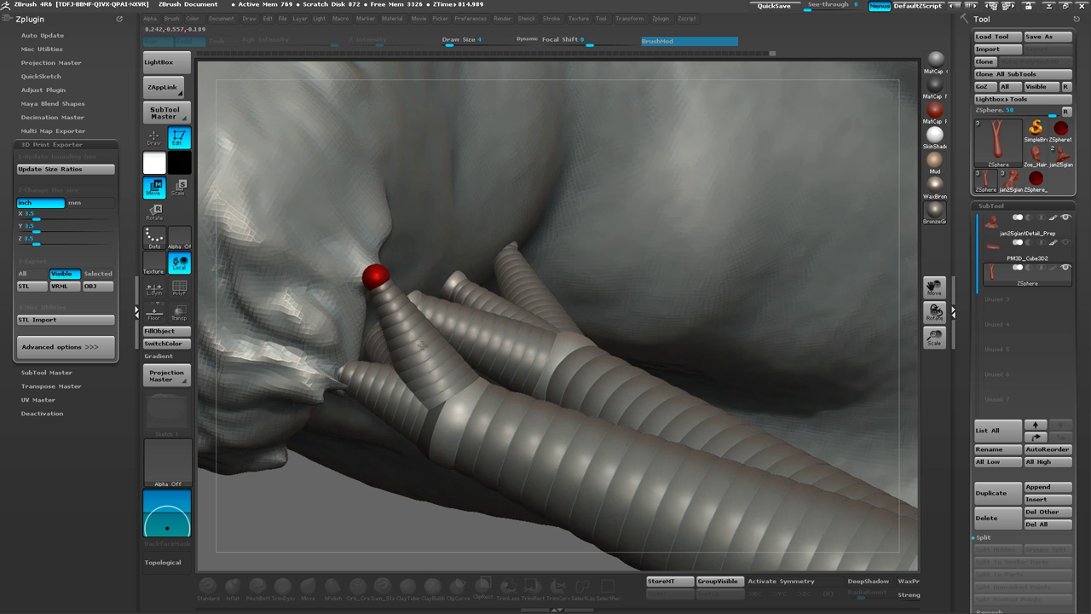
{"action": "right_click_drag", "start_coordinate": [421, 344], "coordinate": [373, 339]}
{"action": "left_click_drag", "start_coordinate": [374, 278], "coordinate": [380, 283]}
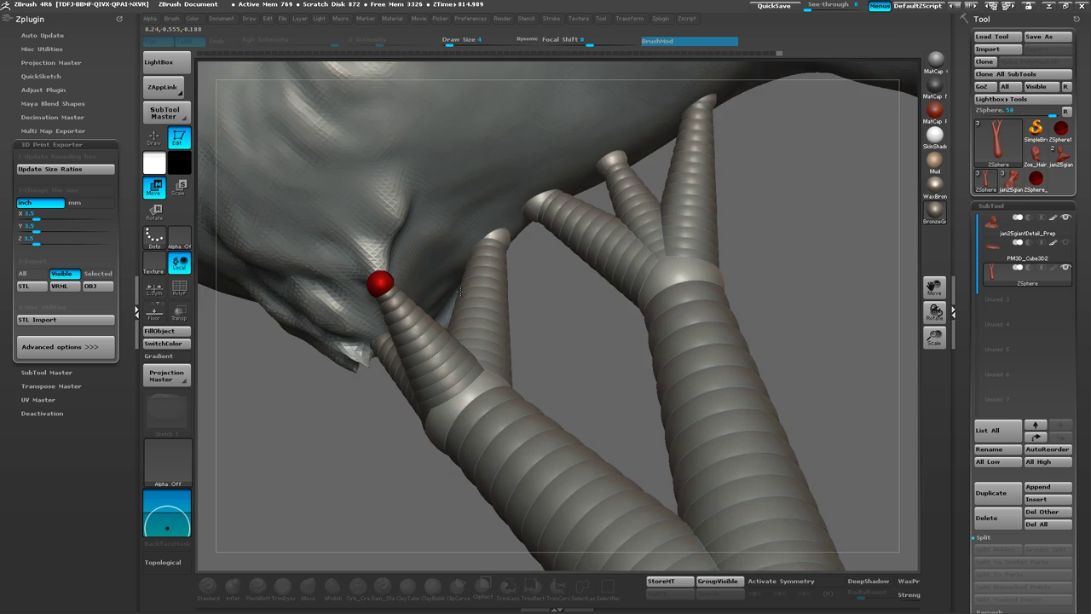
Scale down the new front-branch tip and fit it to the end of the beard lock
{"action": "right_click_drag", "start_coordinate": [460, 292], "coordinate": [386, 289]}
{"action": "key", "text": "e"}
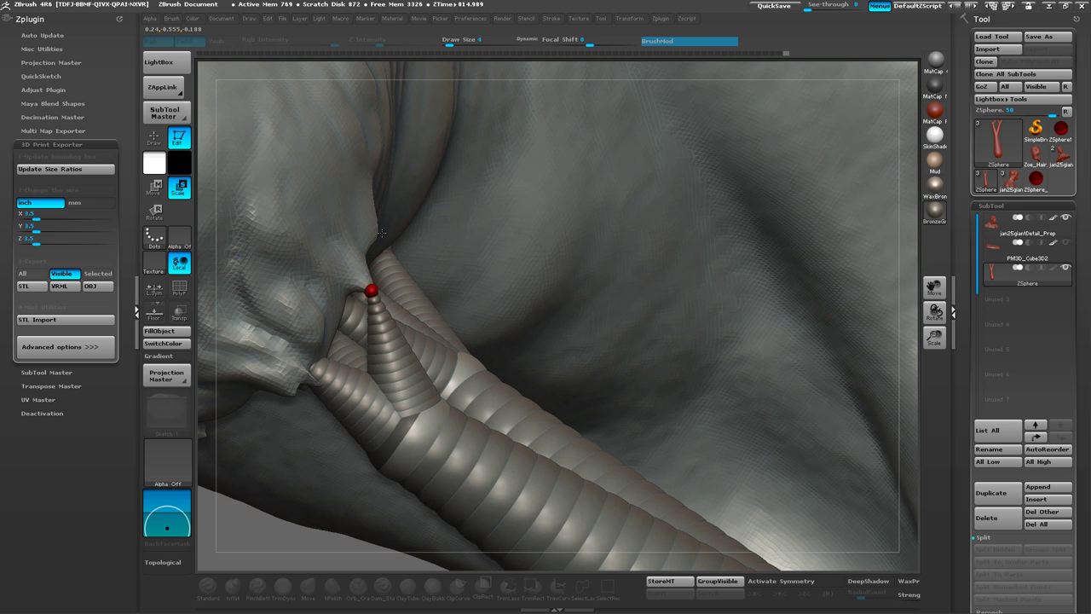
{"action": "key", "text": "w"}
{"action": "key", "text": "e"}
{"action": "key", "text": "w"}
Fit the front branch's foremost tip against the underside of the chin, checking it from below and the front
{"action": "right_click_drag", "start_coordinate": [466, 282], "coordinate": [424, 331]}
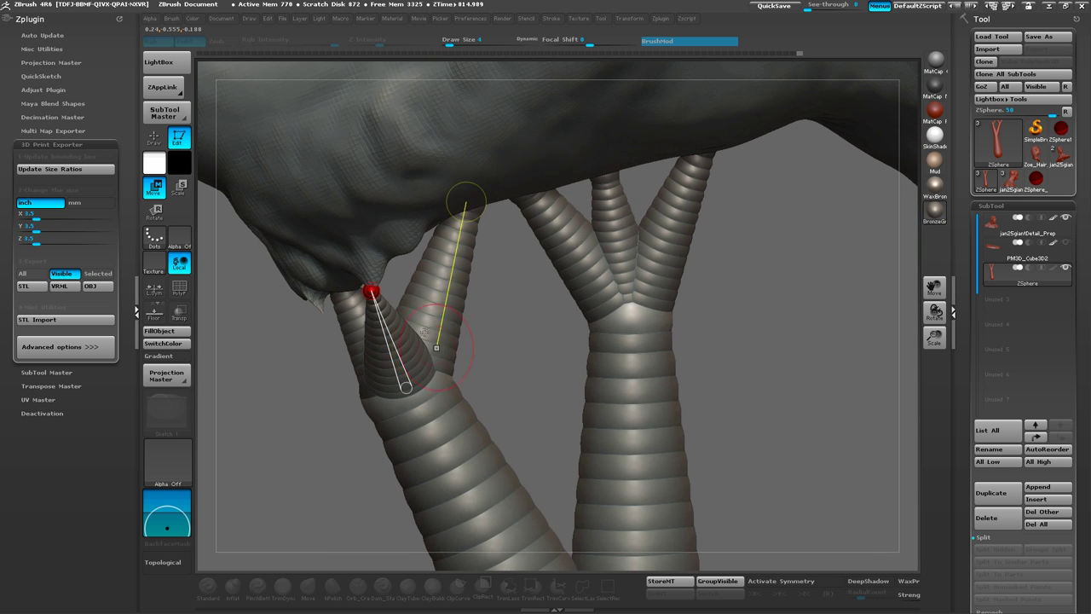
{"action": "left_click_drag", "start_coordinate": [354, 308], "coordinate": [281, 331]}
{"action": "left_click_drag", "start_coordinate": [263, 376], "coordinate": [328, 329]}
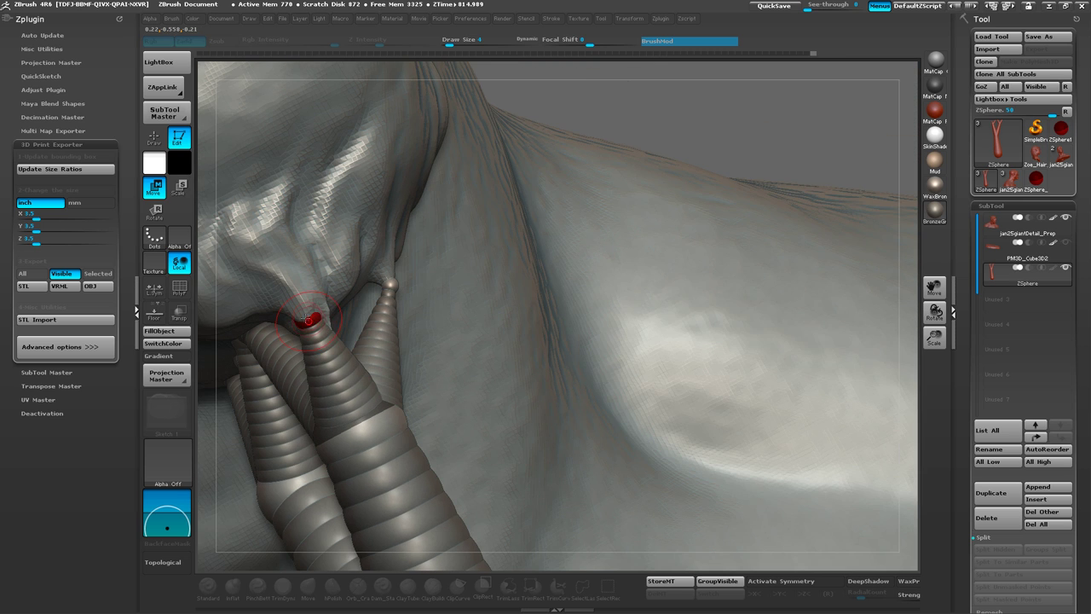
{"action": "right_click_drag", "start_coordinate": [389, 284], "coordinate": [365, 215]}
{"action": "right_click_drag", "start_coordinate": [376, 421], "coordinate": [352, 211], "text": "ctrl"}
{"action": "left_click_drag", "start_coordinate": [352, 210], "coordinate": [483, 145]}
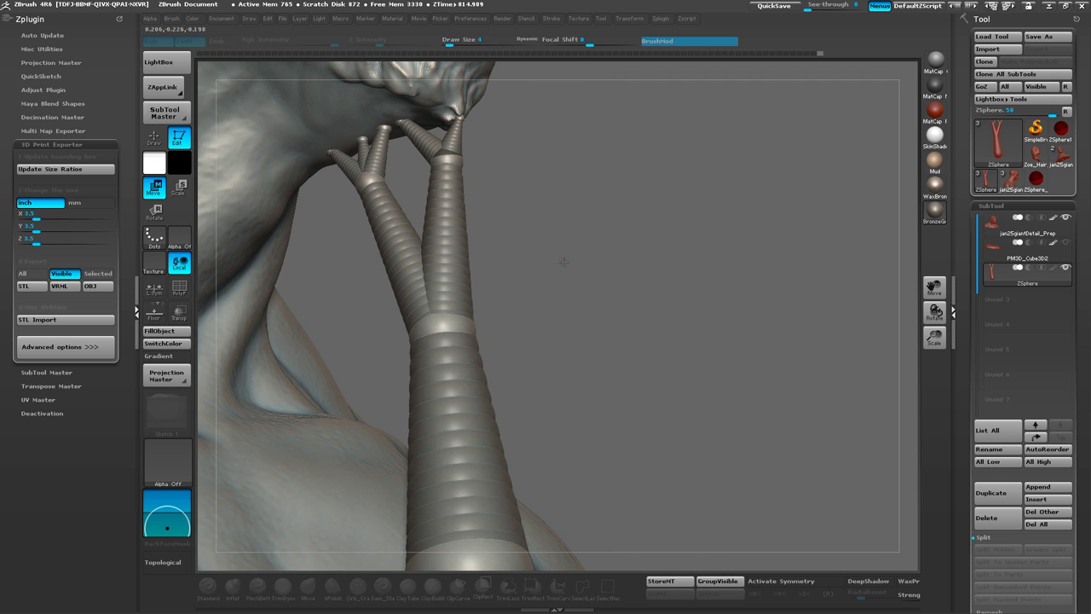
Add another ZSphere on the opposite side of the front branch's fork and pull it up toward the beard
{"action": "left_click_drag", "start_coordinate": [563, 262], "coordinate": [674, 313]}
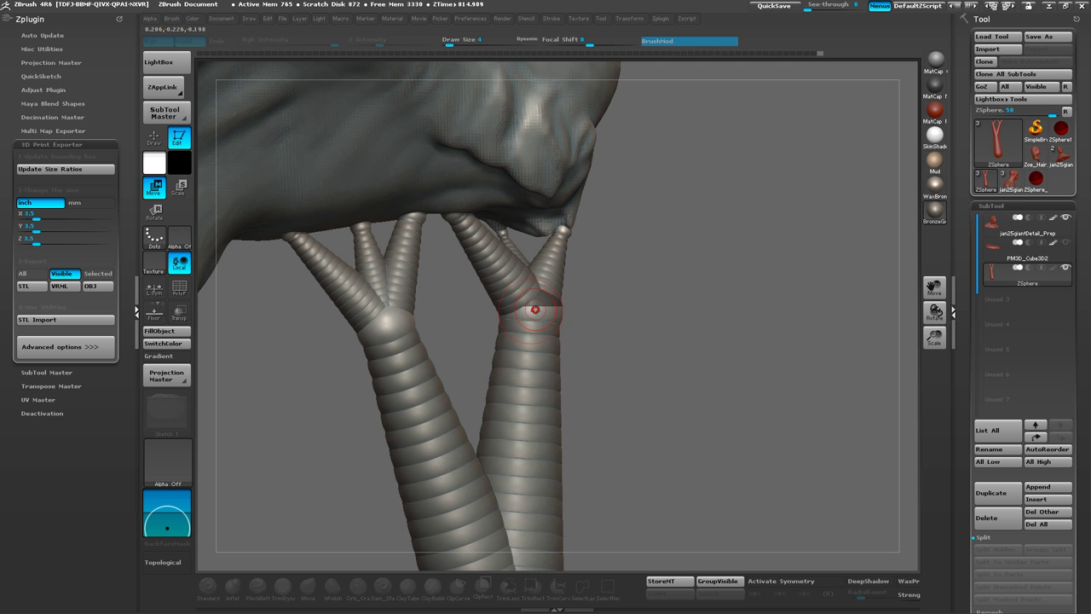
{"action": "left_click_drag", "start_coordinate": [535, 309], "coordinate": [535, 327]}
{"action": "mouse_move", "coordinate": [644, 291]}
{"action": "left_mouse_down", "text": "alt"}
{"action": "mouse_move", "coordinate": [670, 311]}
{"action": "mouse_move", "coordinate": [645, 298]}
{"action": "left_mouse_up", "text": "alt"}
{"action": "key", "text": "q"}
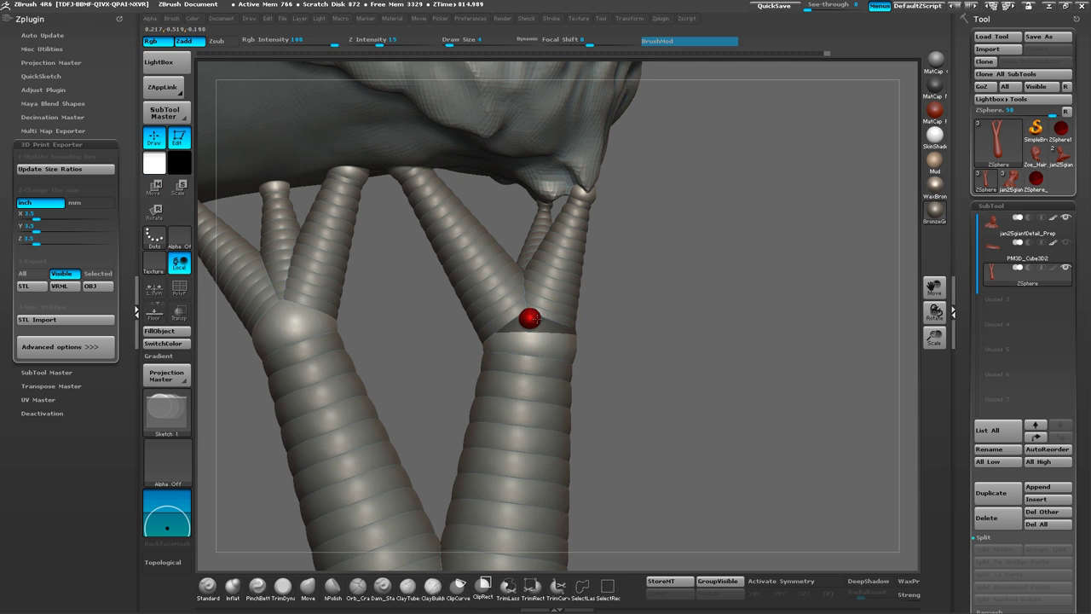
{"action": "key", "text": "w"}
{"action": "left_click_drag", "start_coordinate": [535, 319], "coordinate": [540, 213]}
{"action": "mouse_move", "coordinate": [673, 237]}
{"action": "left_mouse_down"}
{"action": "mouse_move", "coordinate": [589, 226]}
{"action": "mouse_move", "coordinate": [658, 249]}
{"action": "left_mouse_up"}
{"action": "left_click_drag", "start_coordinate": [533, 207], "coordinate": [490, 192]}
{"action": "left_click_drag", "start_coordinate": [673, 243], "coordinate": [629, 243]}
Scale the added tip and move it against the beard's underside, then resize the front branch's fork ZSphere
{"action": "key", "text": "e"}
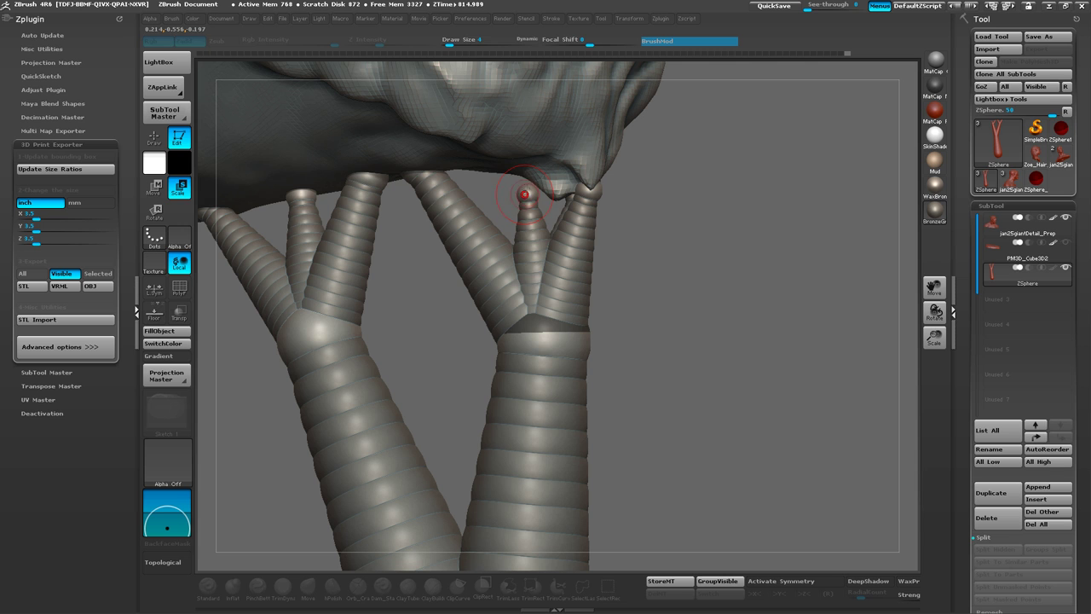
{"action": "key", "text": "w"}
{"action": "left_click_drag", "start_coordinate": [526, 192], "coordinate": [680, 187]}
{"action": "mouse_move", "coordinate": [720, 243]}
{"action": "left_mouse_down"}
{"action": "mouse_move", "coordinate": [694, 256]}
{"action": "mouse_move", "coordinate": [666, 205]}
{"action": "mouse_move", "coordinate": [566, 207]}
{"action": "mouse_move", "coordinate": [627, 209]}
{"action": "left_mouse_up"}
{"action": "left_click_drag", "start_coordinate": [658, 266], "coordinate": [613, 205]}
{"action": "key", "text": "e"}
{"action": "left_click_drag", "start_coordinate": [616, 303], "coordinate": [621, 296]}
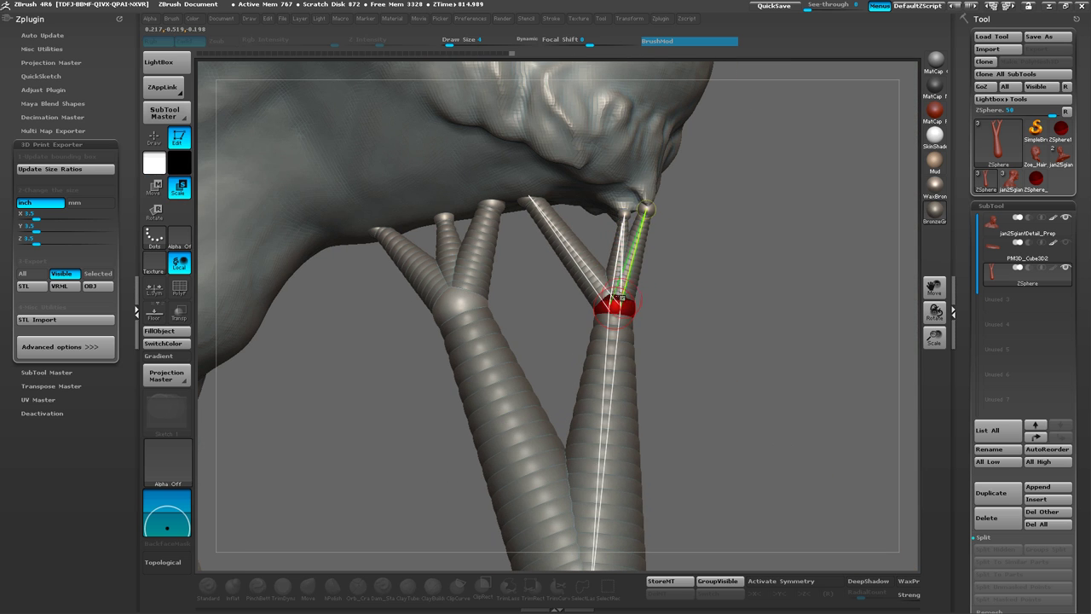
Finish sizing the front branch's fork ZSphere and preview the whole support as a skinned mesh
{"action": "left_click_drag", "start_coordinate": [630, 372], "coordinate": [631, 372]}
{"action": "key", "text": "q"}
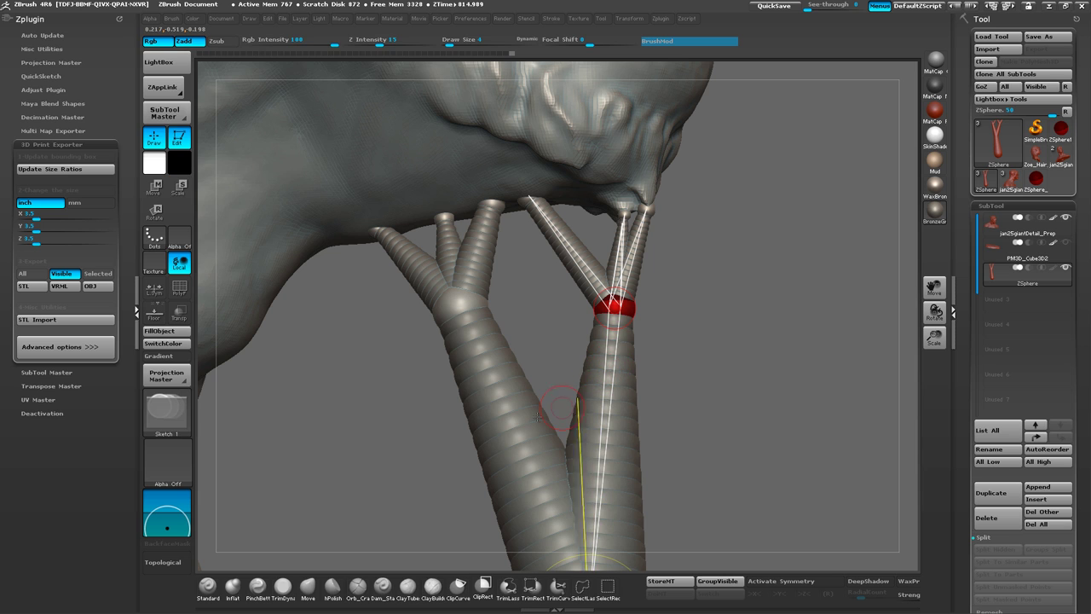
{"action": "key", "text": "e"}
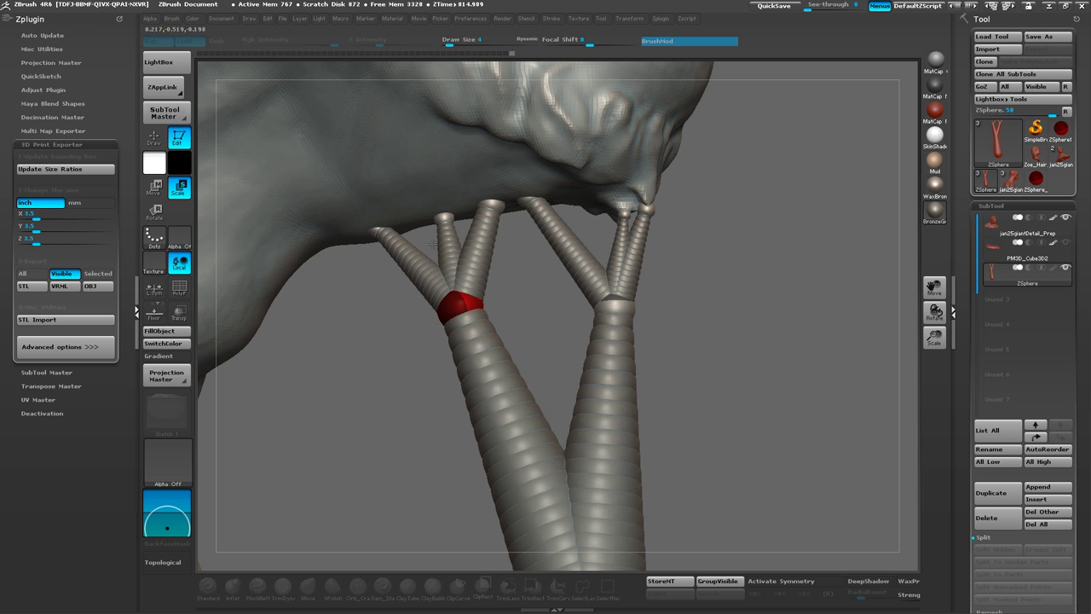
{"action": "left_click_drag", "start_coordinate": [539, 246], "coordinate": [545, 244]}
{"action": "left_click_drag", "start_coordinate": [730, 377], "coordinate": [716, 335], "text": "alt"}
{"action": "key", "text": "a"}
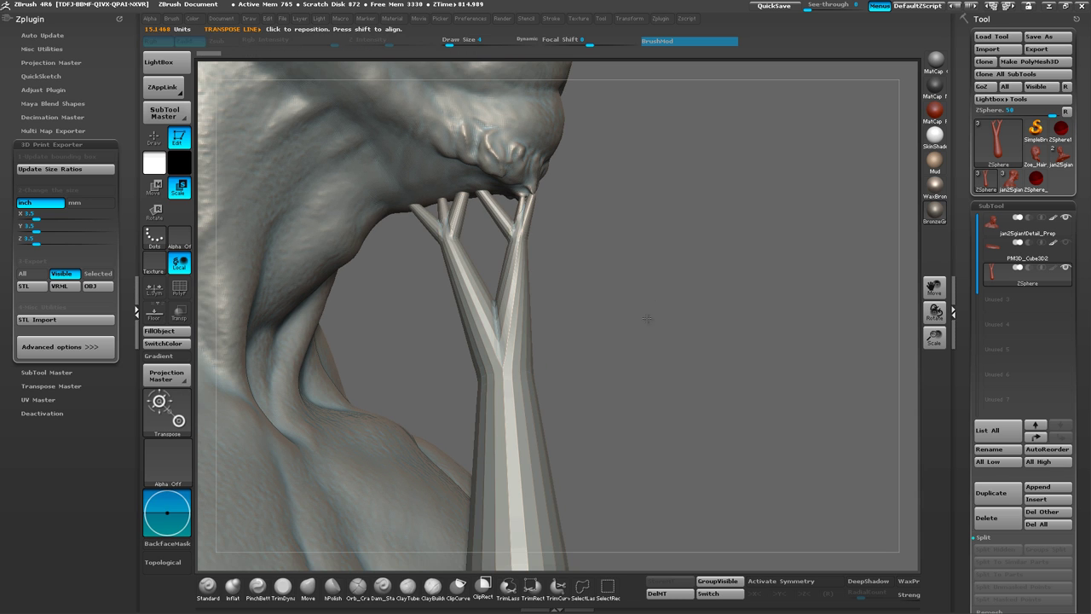
Examine the previewed support from the side and slightly below, comparing its rounded foot with the bust's flat base
{"action": "left_click_drag", "start_coordinate": [632, 313], "coordinate": [617, 471]}
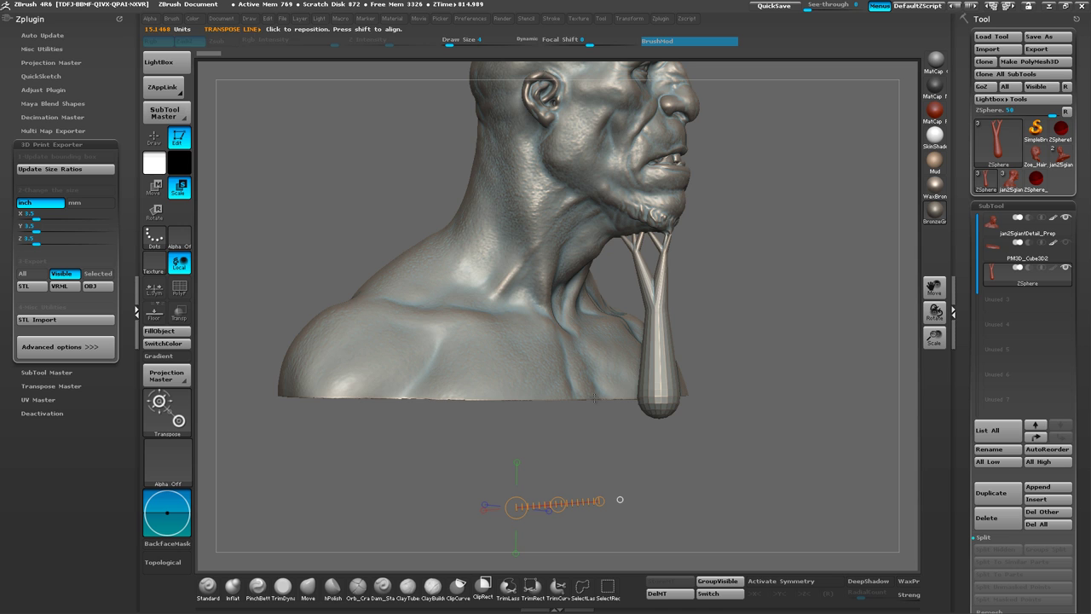
{"action": "left_click_drag", "start_coordinate": [596, 421], "coordinate": [550, 398]}
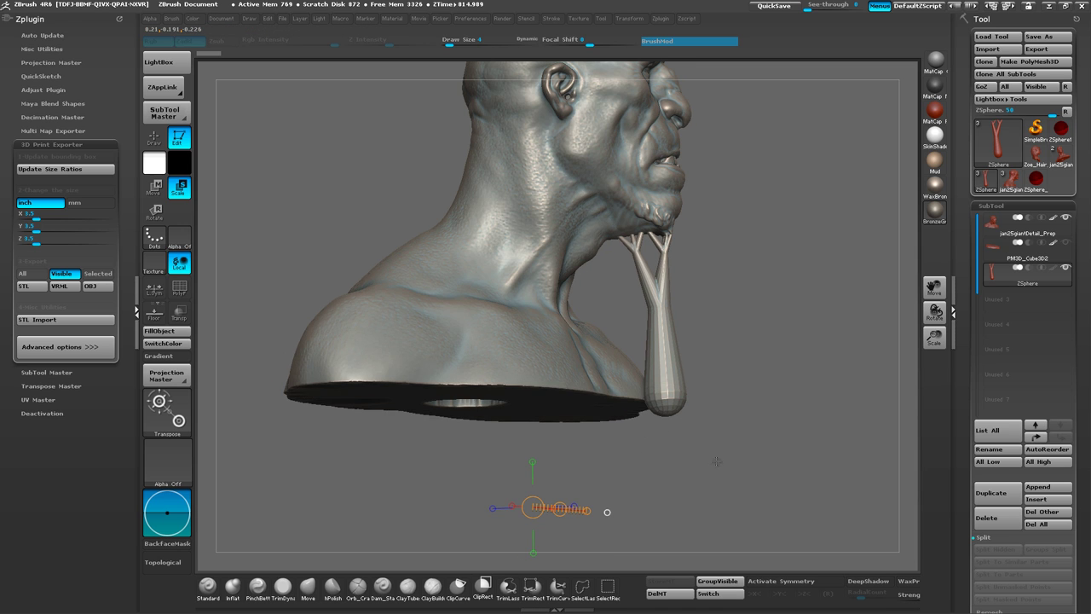
{"action": "left_click_drag", "start_coordinate": [717, 461], "coordinate": [743, 451]}
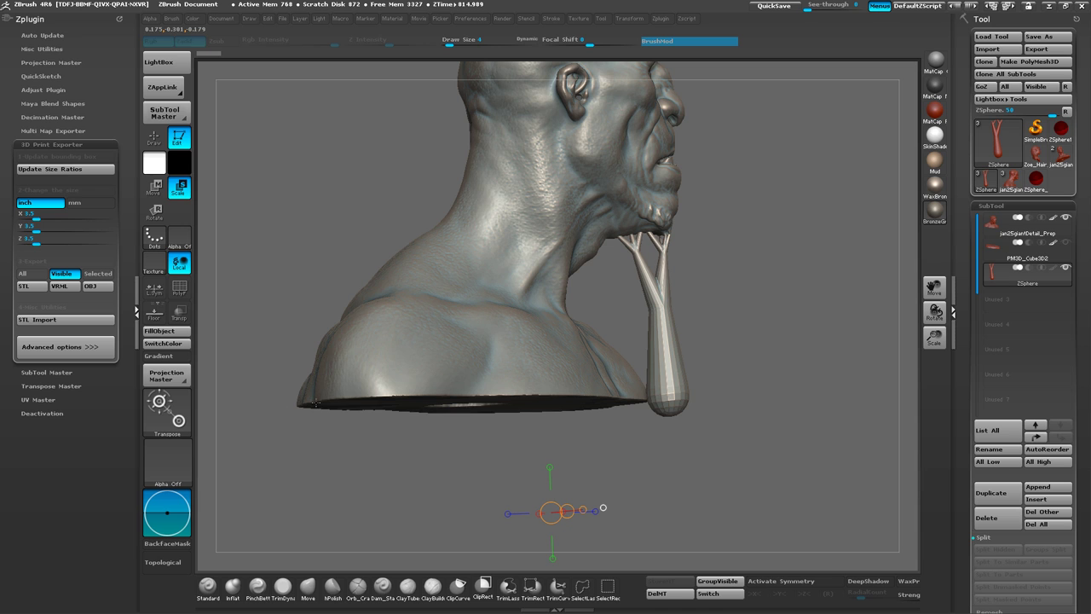
{"action": "left_click_drag", "start_coordinate": [728, 400], "coordinate": [678, 263]}
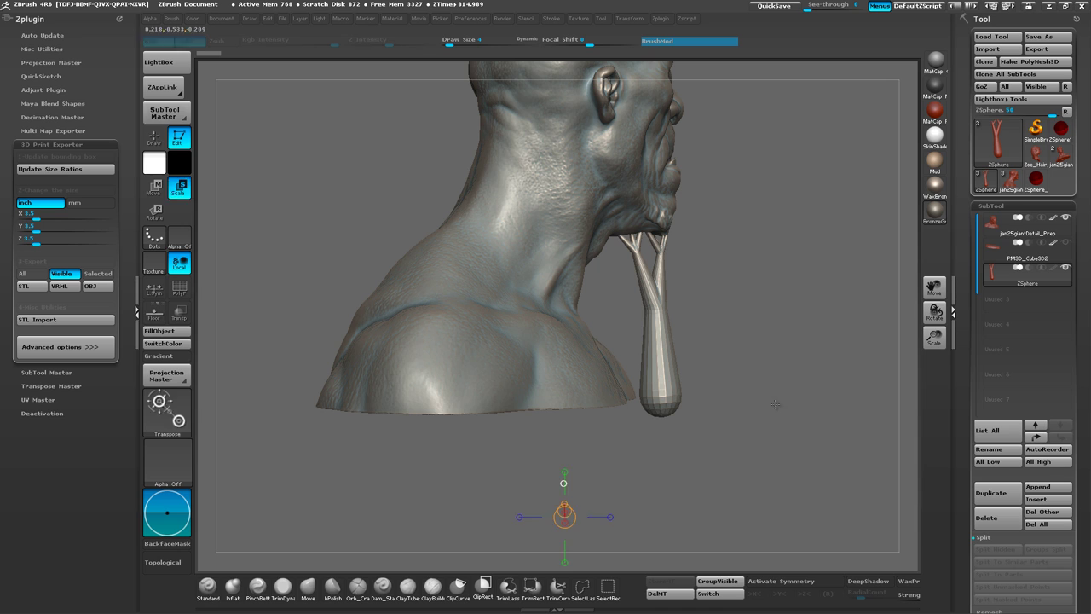
{"action": "key", "text": "q"}
{"action": "mouse_move", "coordinate": [772, 414]}
{"action": "left_mouse_down"}
{"action": "mouse_move", "coordinate": [772, 445]}
{"action": "mouse_move", "coordinate": [782, 438]}
{"action": "mouse_move", "coordinate": [773, 435]}
{"action": "left_mouse_up"}
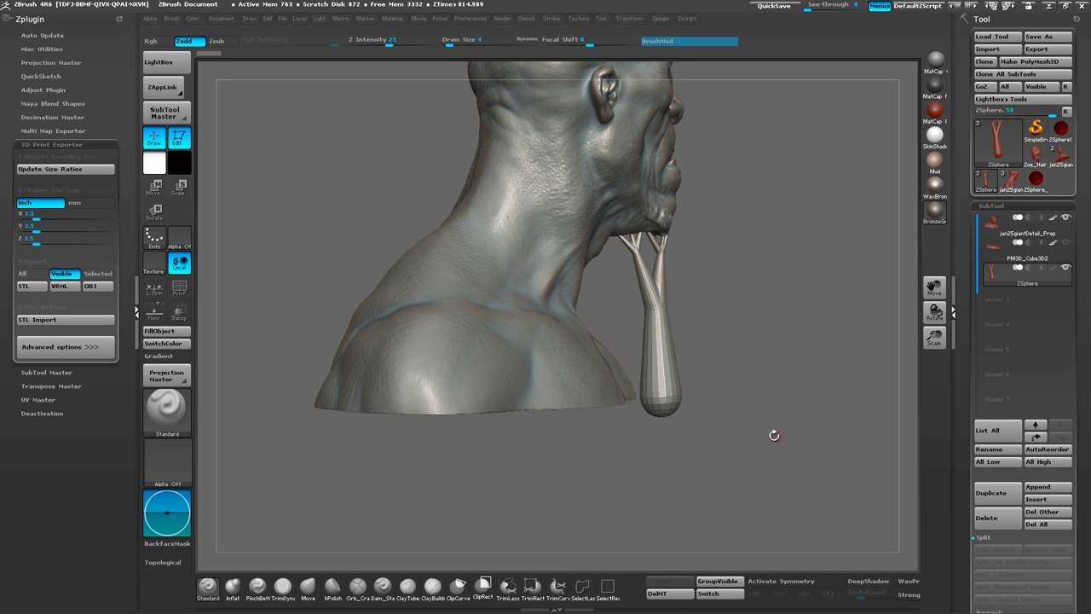
{"action": "key", "text": "p"}
{"action": "key", "text": "p"}
{"action": "left_click_drag", "start_coordinate": [594, 397], "coordinate": [626, 437]}
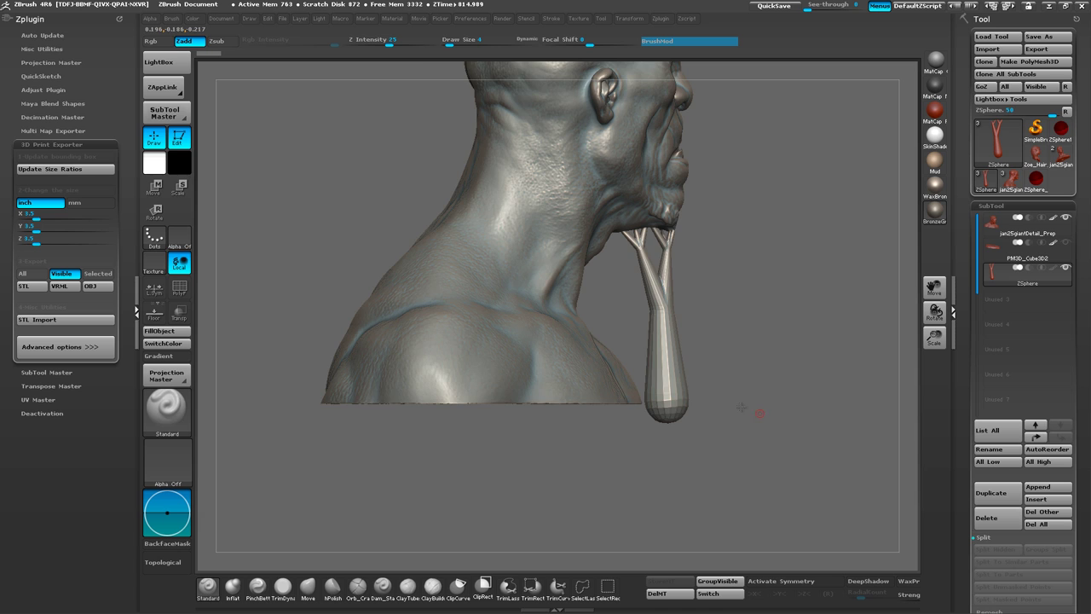
{"action": "left_click_drag", "start_coordinate": [759, 414], "coordinate": [742, 407], "text": "alt"}
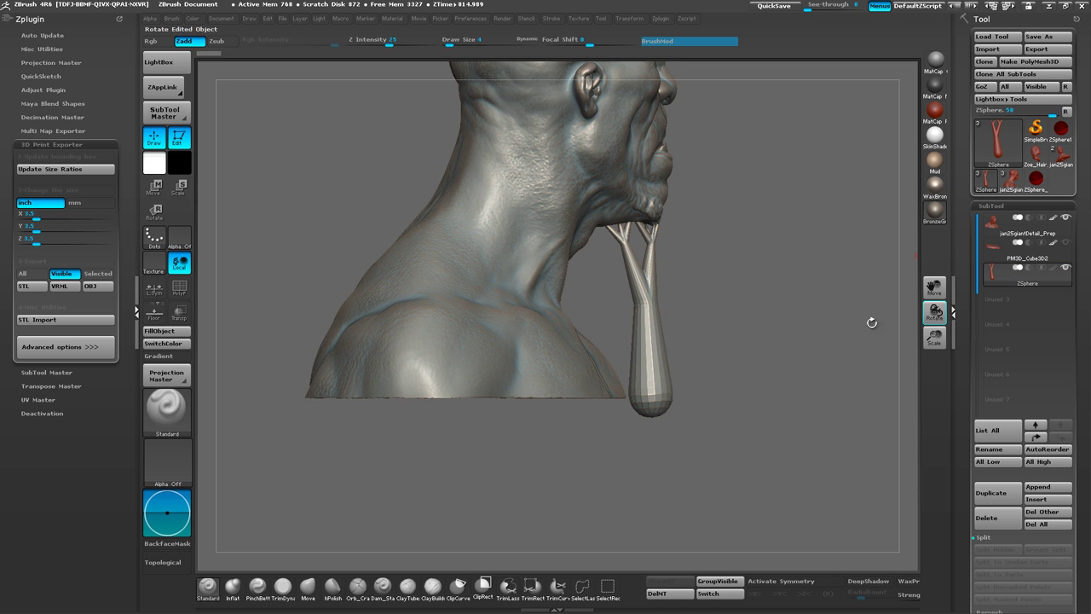
{"action": "key", "text": "a"}
{"action": "key", "text": "a"}
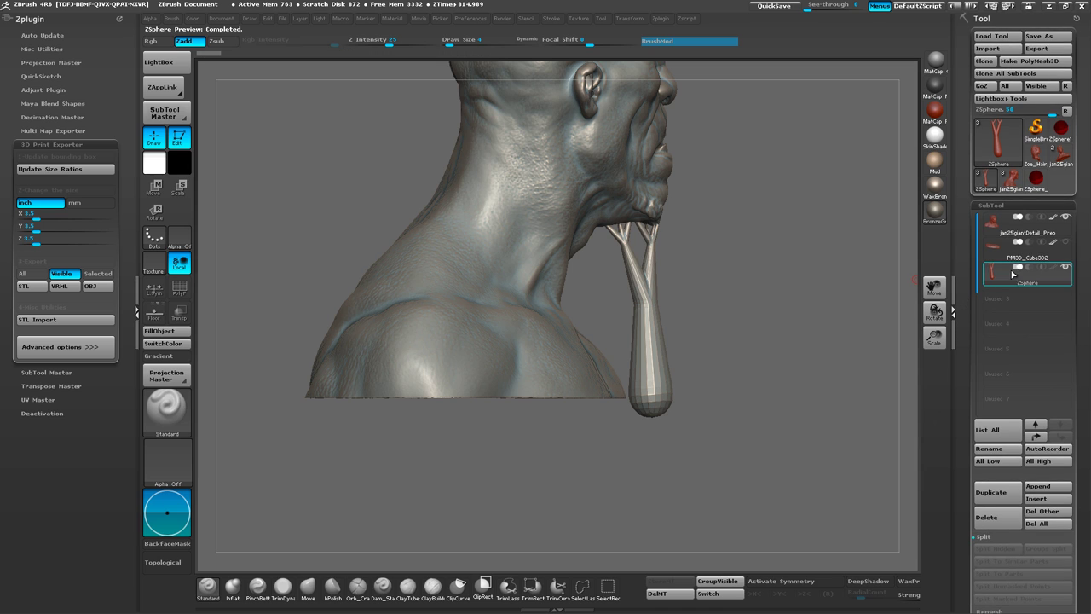
Make an adaptive skin mesh from the ZSphere support
{"action": "key", "text": "shift+a"}
{"action": "left_click_drag", "start_coordinate": [971, 300], "coordinate": [1005, 352]}
{"action": "left_click", "coordinate": [997, 399]}
{"action": "left_click", "coordinate": [989, 254]}
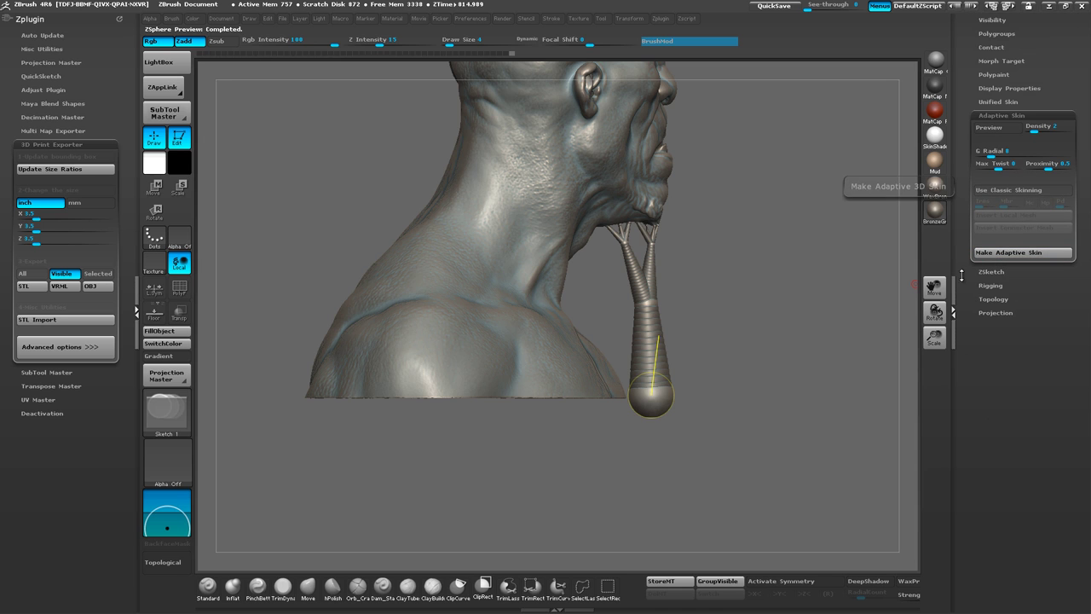
{"action": "left_click_drag", "start_coordinate": [965, 256], "coordinate": [980, 394]}
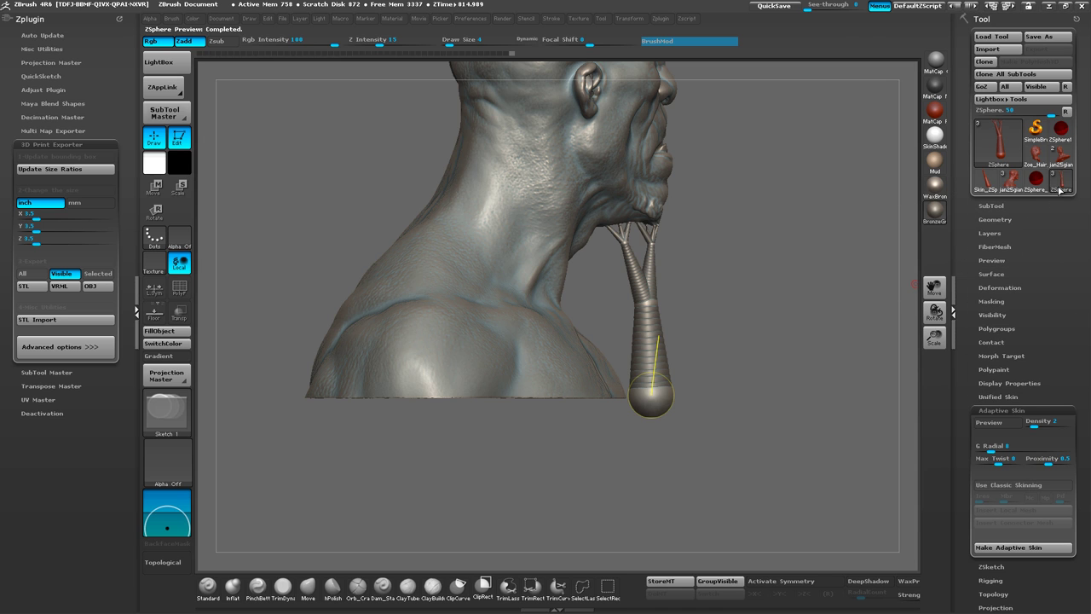
{"action": "mouse_move", "coordinate": [979, 185]}
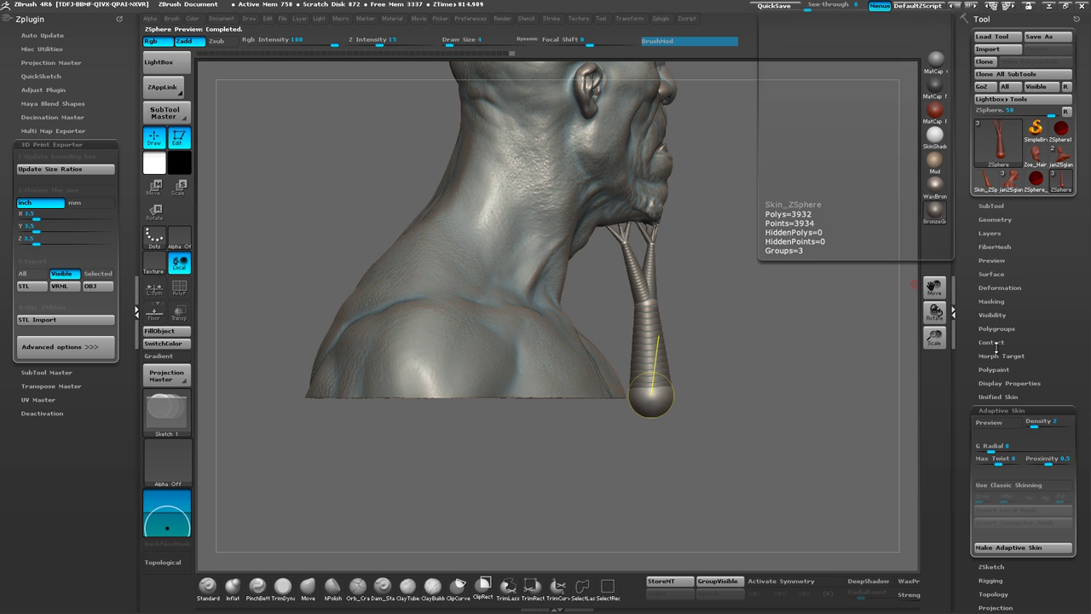
Append the Skin_ZSphere mesh to the bust's tool as a new subtool
{"action": "left_click", "coordinate": [994, 207]}
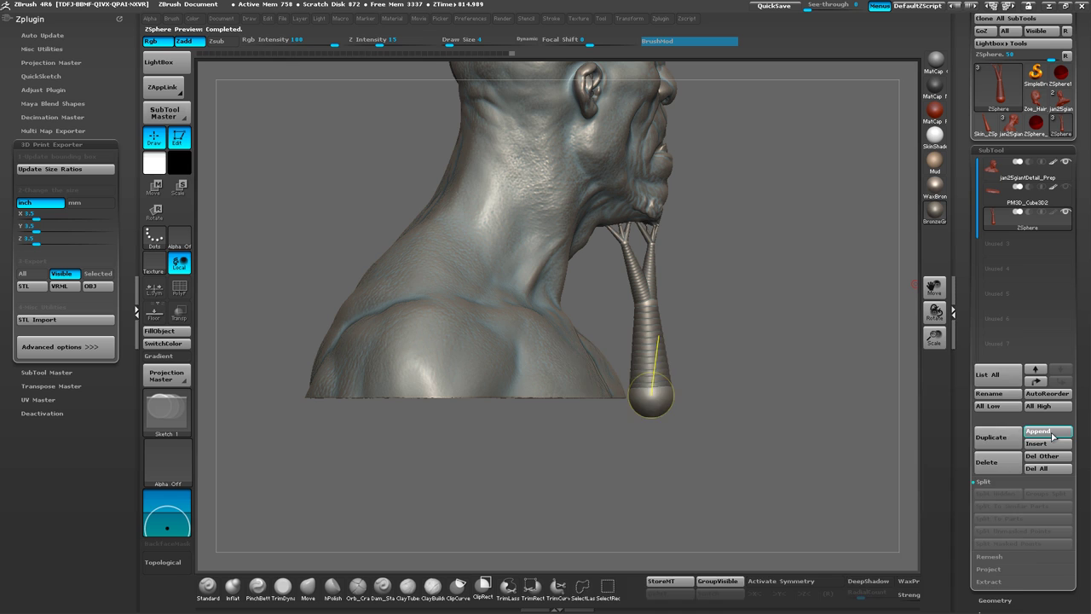
{"action": "left_click", "coordinate": [1053, 436]}
{"action": "left_click", "coordinate": [792, 456]}
{"action": "left_click", "coordinate": [1048, 432]}
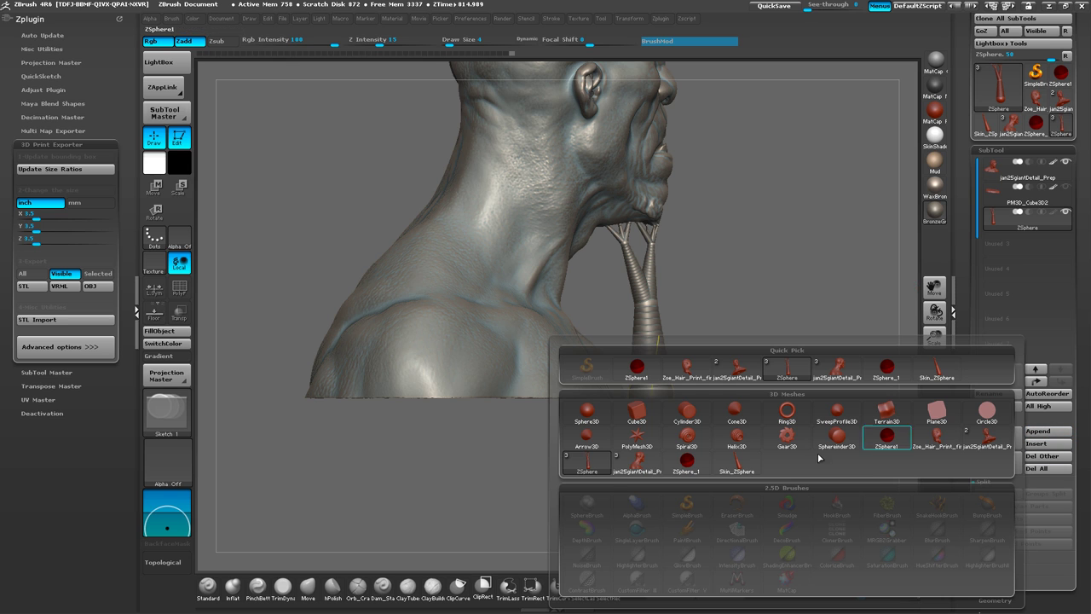
{"action": "left_click", "coordinate": [738, 465]}
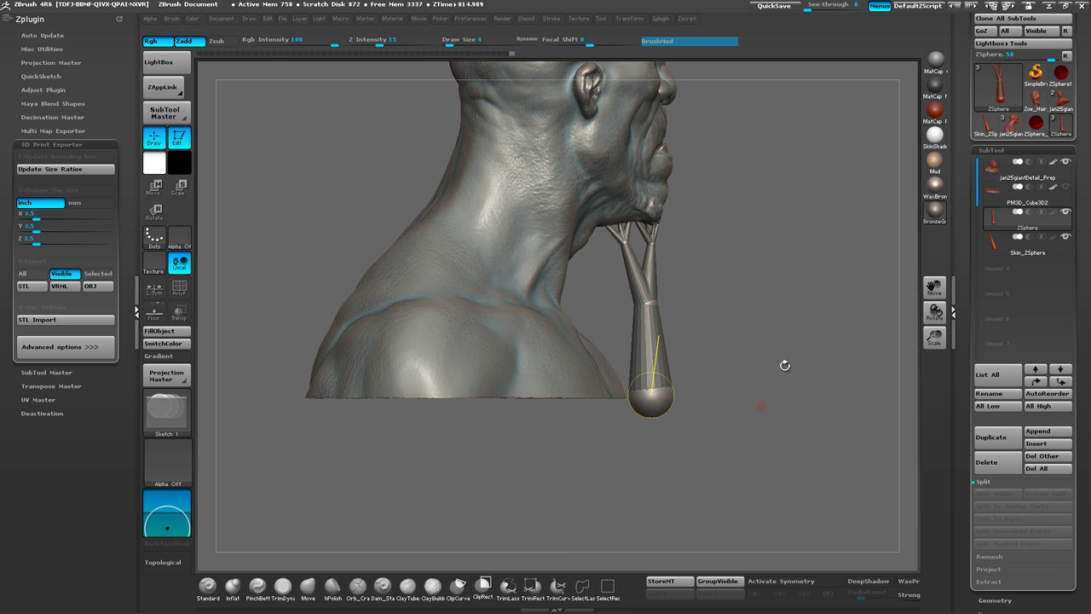
Hide the original ZSphere subtool and subdivide the Skin_ZSphere subtool to level 3
{"action": "left_click", "coordinate": [1065, 213], "text": "shift"}
{"action": "left_click", "coordinate": [1016, 240]}
{"action": "left_click", "coordinate": [1066, 162]}
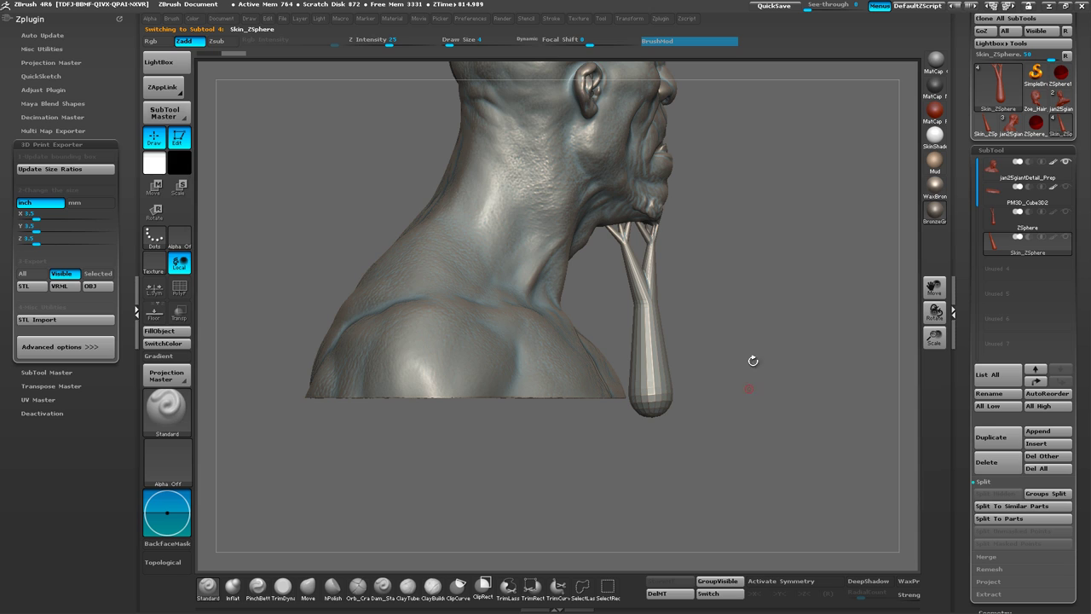
{"action": "left_click", "coordinate": [67, 144]}
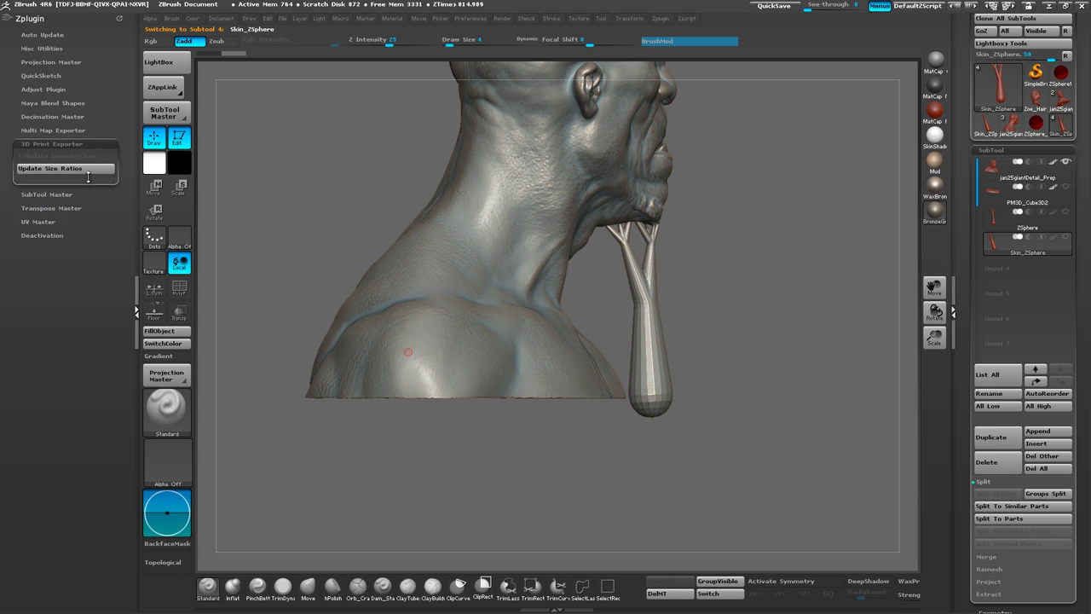
{"action": "key", "text": "ctrl+d"}
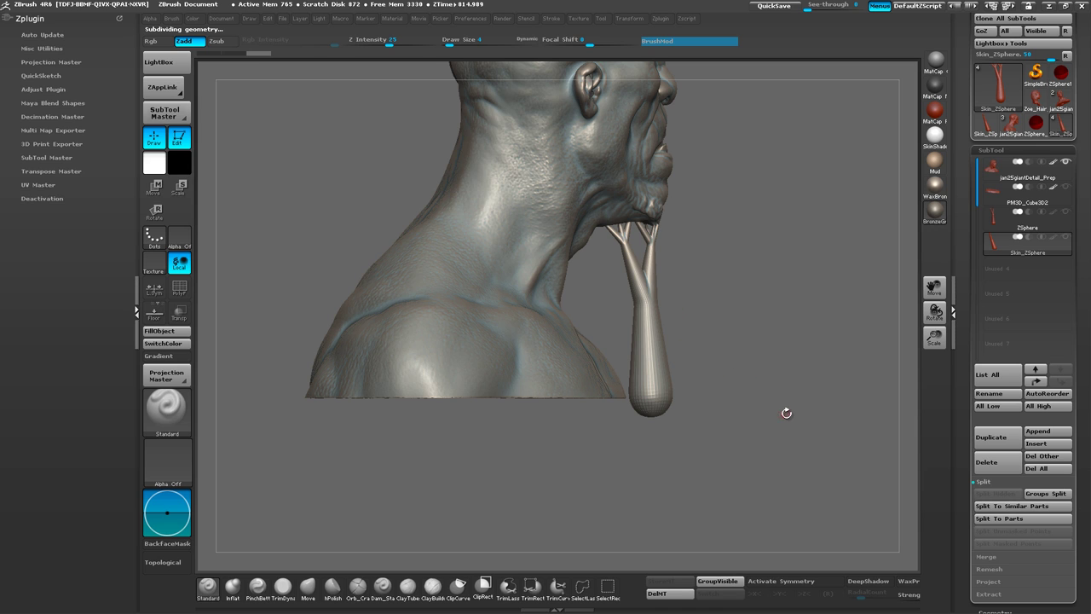
Hide the part of the support's rounded foot that extends below the bust's flat base
{"action": "left_click_drag", "start_coordinate": [768, 420], "coordinate": [811, 416], "text": "alt"}
{"action": "left_click_drag", "start_coordinate": [863, 506], "coordinate": [703, 502], "text": "alt"}
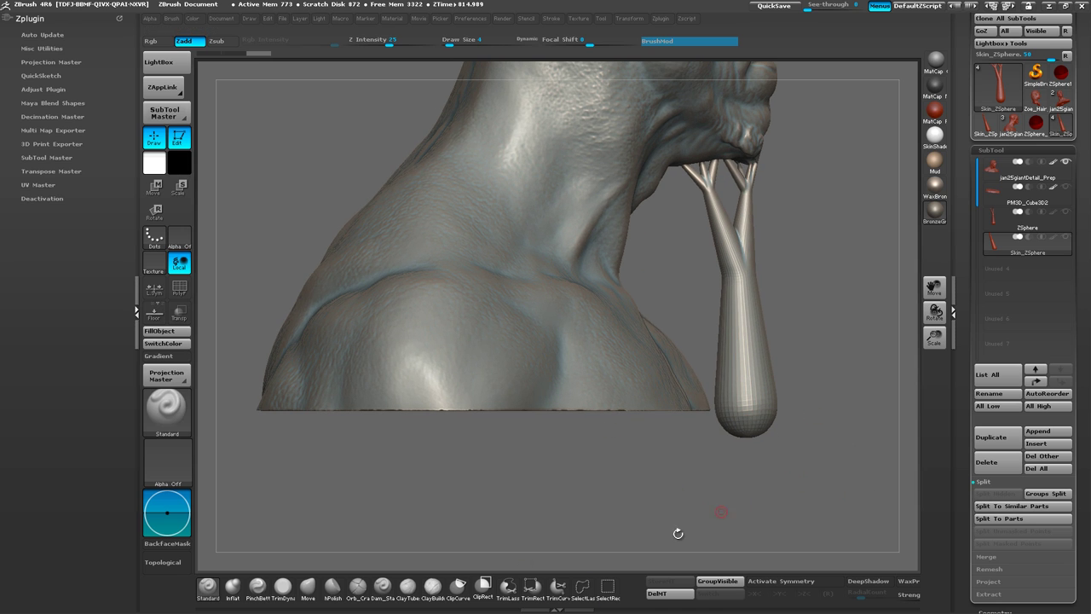
{"action": "mouse_move", "coordinate": [841, 482]}
{"action": "left_mouse_down", "text": "ctrl+shift"}
{"action": "mouse_move", "coordinate": [648, 454]}
{"action": "mouse_move", "coordinate": [625, 431]}
{"action": "mouse_move", "coordinate": [643, 415]}
{"action": "mouse_move", "coordinate": [723, 469]}
{"action": "mouse_move", "coordinate": [841, 477]}
{"action": "mouse_move", "coordinate": [637, 412]}
{"action": "mouse_move", "coordinate": [625, 455]}
{"action": "mouse_move", "coordinate": [635, 411]}
{"action": "left_mouse_up", "text": "ctrl+shift"}
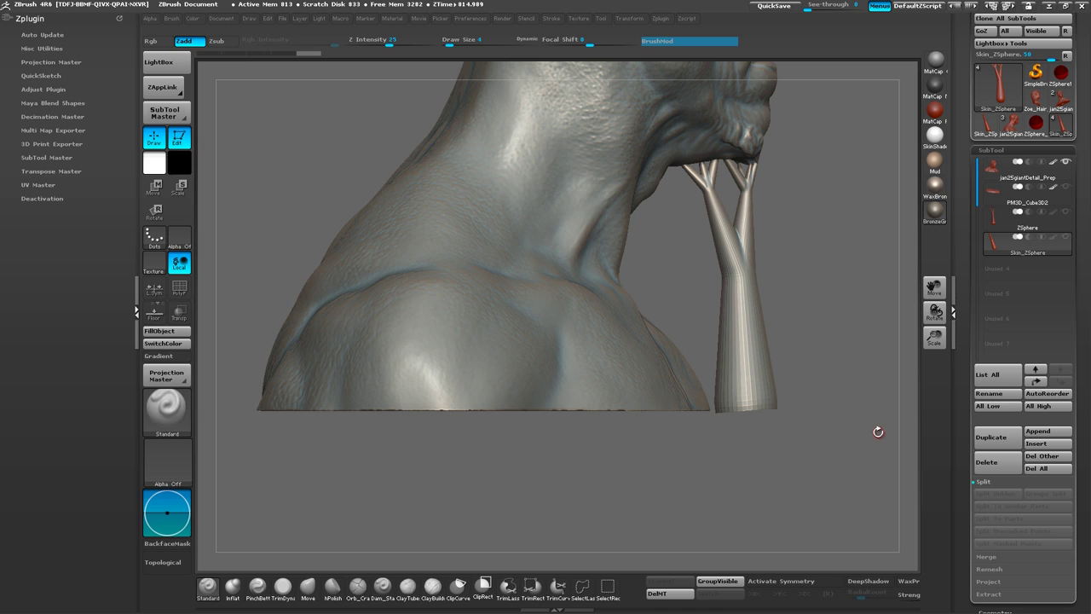
{"action": "left_click", "coordinate": [783, 449], "text": "ctrl+shift"}
{"action": "left_click_drag", "start_coordinate": [843, 474], "coordinate": [629, 321], "text": "alt"}
{"action": "left_click_drag", "start_coordinate": [810, 331], "coordinate": [827, 414], "text": "alt"}
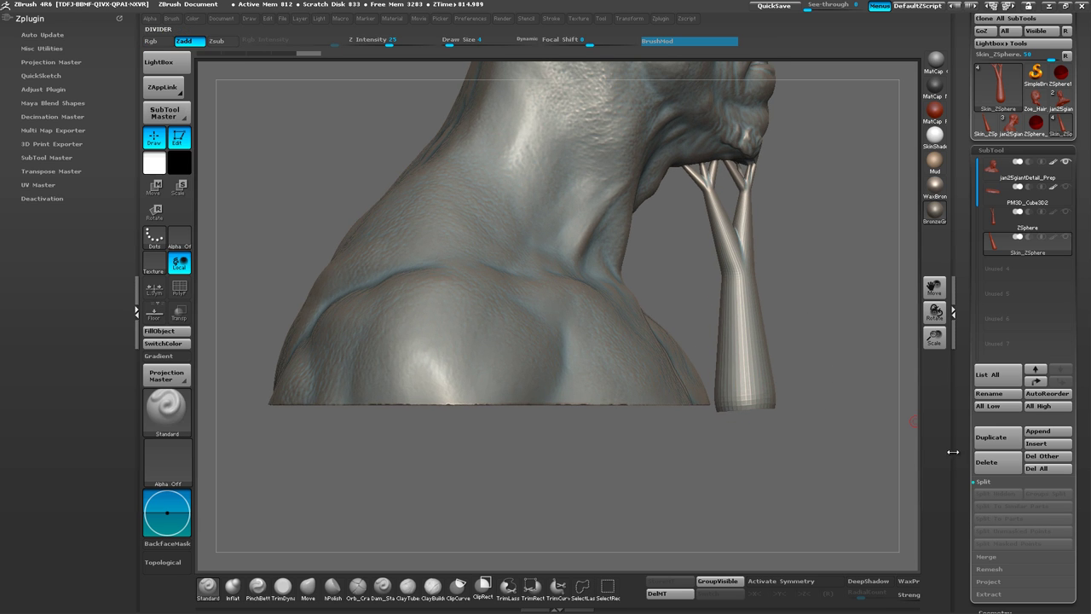
Delete the support's lower subdivision levels and remove the hidden foot geometry with Del Hidden
{"action": "scroll", "coordinate": [981, 477], "scroll_direction": "down", "scroll_amount": 2}
{"action": "left_click", "coordinate": [1002, 566]}
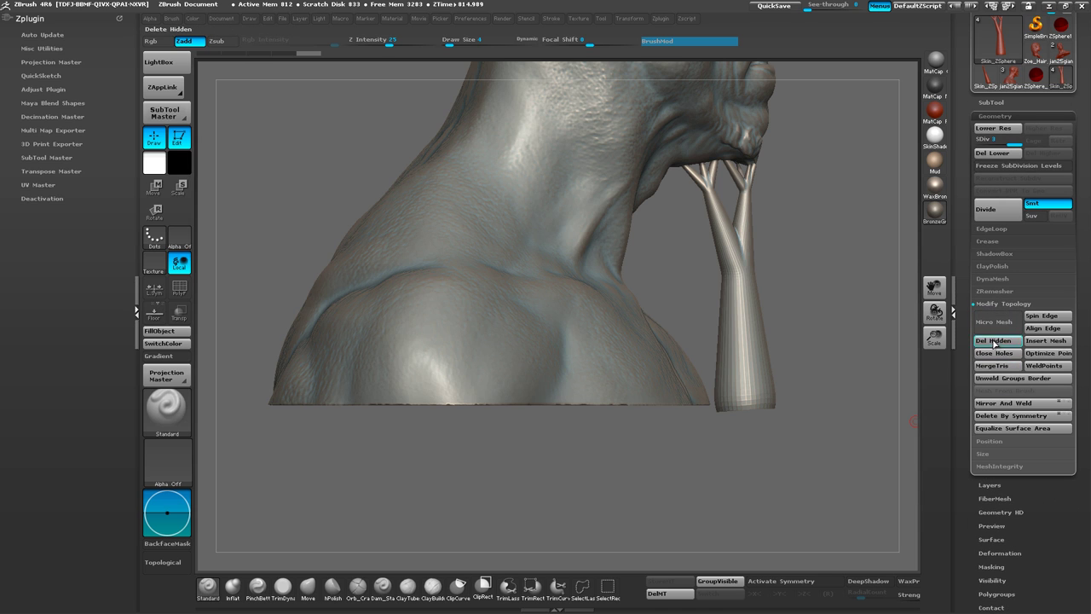
{"action": "left_click", "coordinate": [993, 341]}
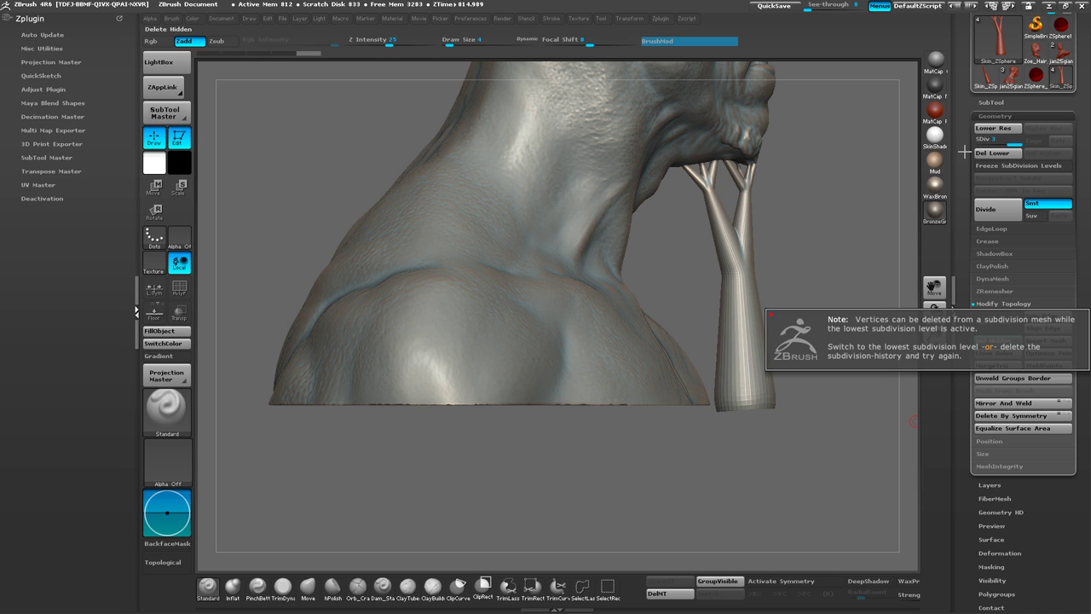
{"action": "left_click", "coordinate": [993, 152]}
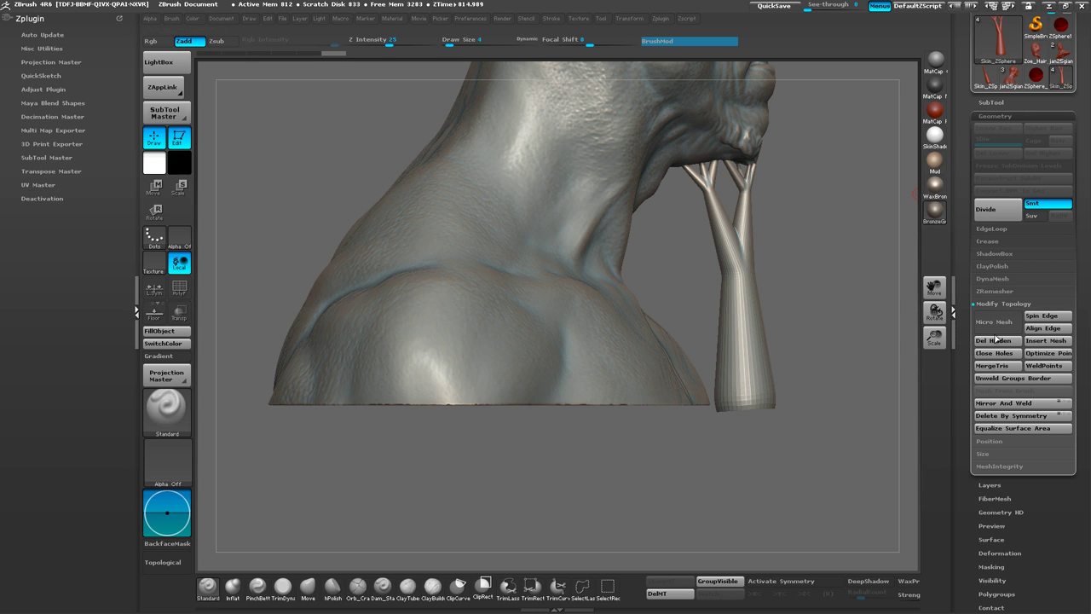
{"action": "left_click", "coordinate": [997, 220]}
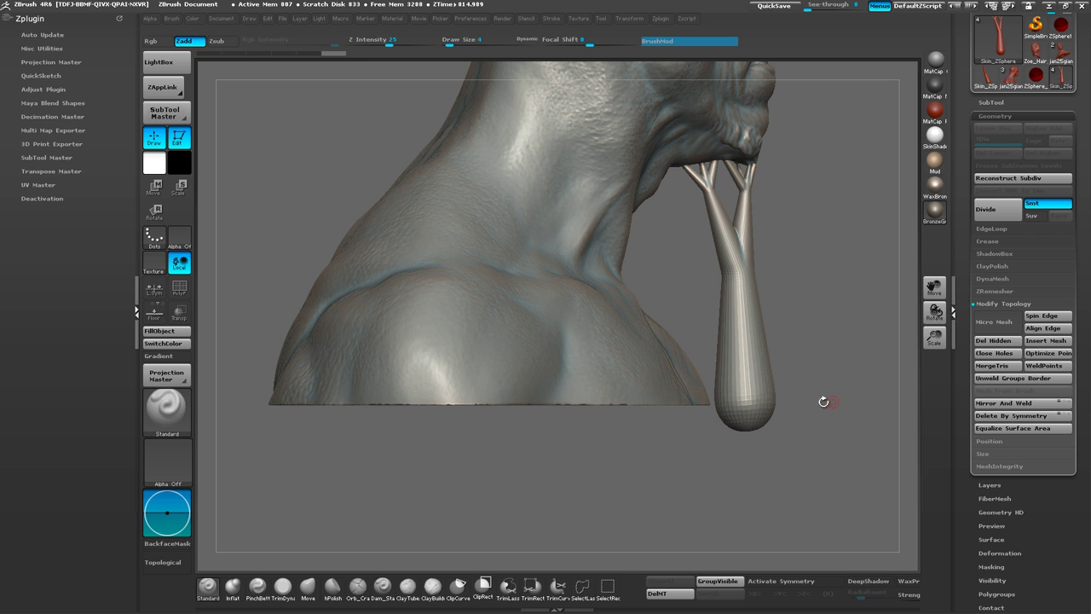
{"action": "key", "text": "ctrl+z"}
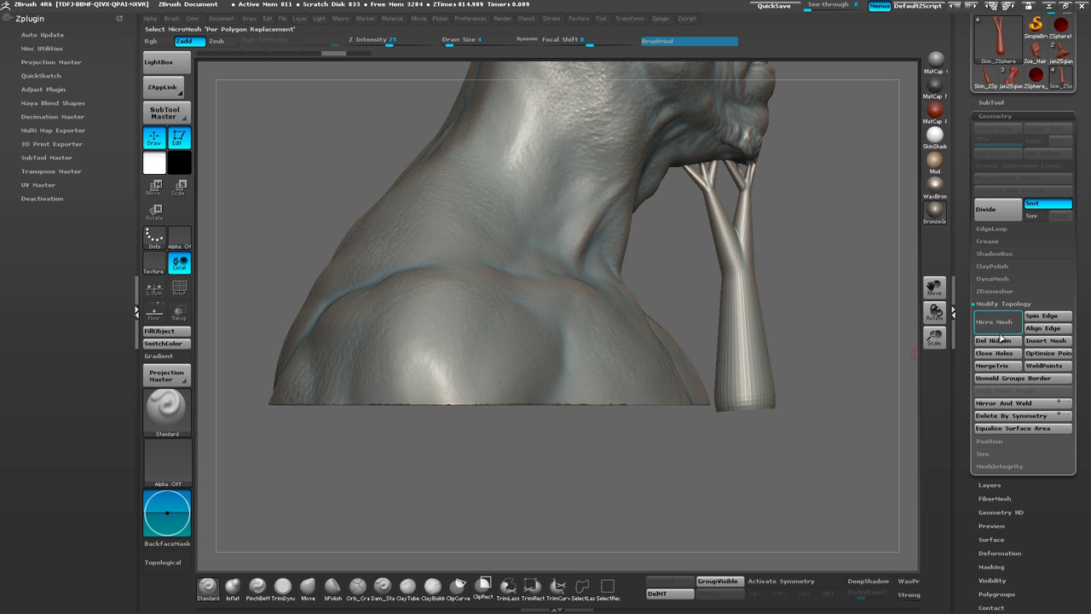
{"action": "left_click", "coordinate": [1001, 340]}
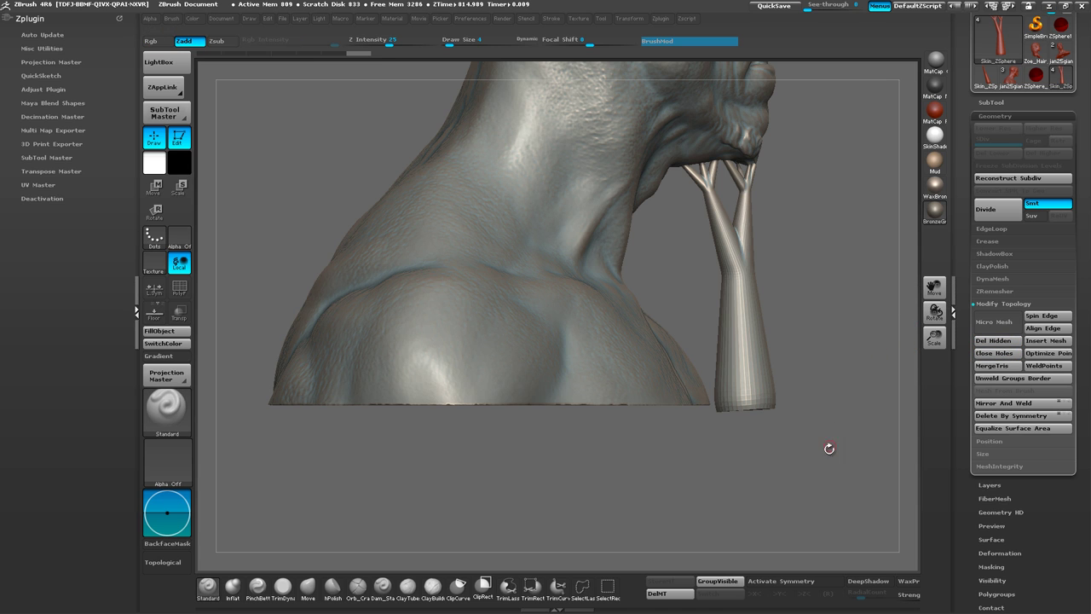
{"action": "left_click_drag", "start_coordinate": [830, 451], "coordinate": [795, 404]}
{"action": "mouse_move", "coordinate": [760, 391]}
{"action": "left_mouse_down"}
{"action": "mouse_move", "coordinate": [822, 405]}
{"action": "mouse_move", "coordinate": [816, 398]}
{"action": "left_mouse_up"}
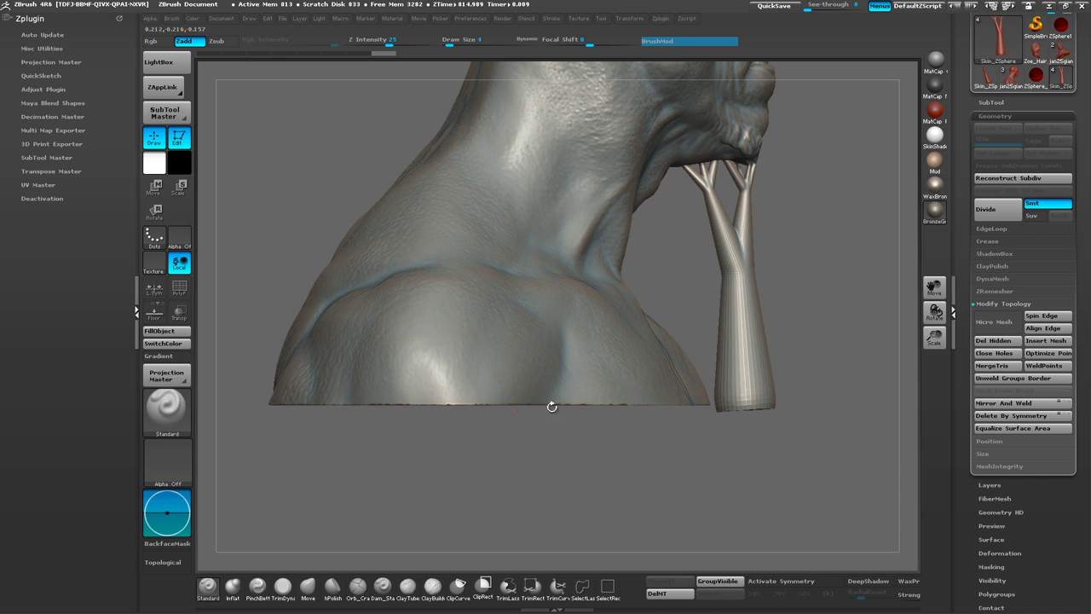
Move Skin_ZSphere directly beneath jan25giantDetail_Prep in the subtool order and merge the bust down with it
{"action": "left_click", "coordinate": [991, 102]}
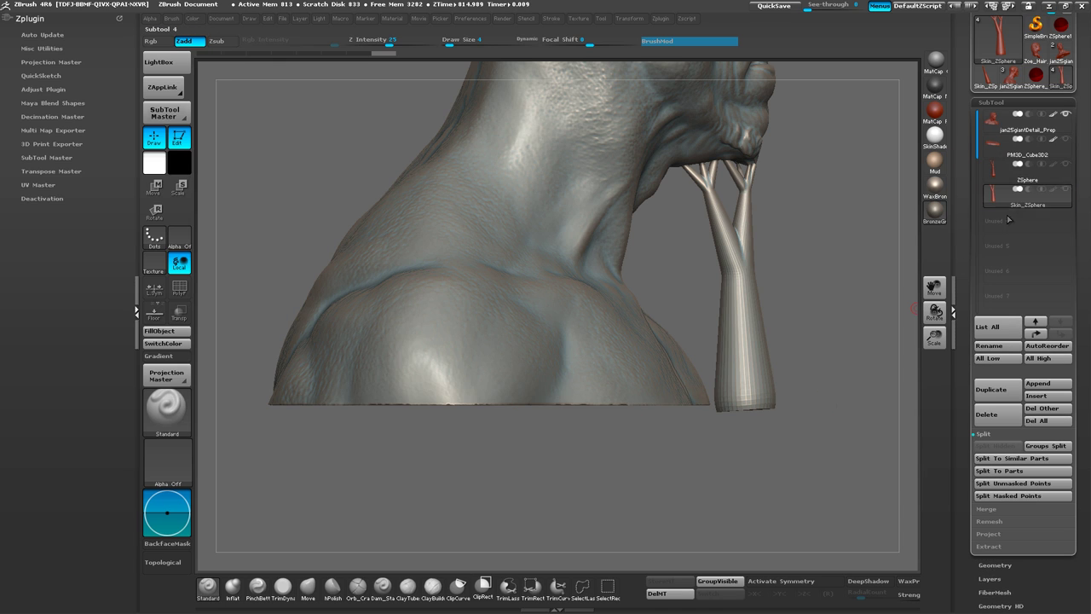
{"action": "left_click", "coordinate": [1038, 337]}
{"action": "left_click", "coordinate": [1038, 336]}
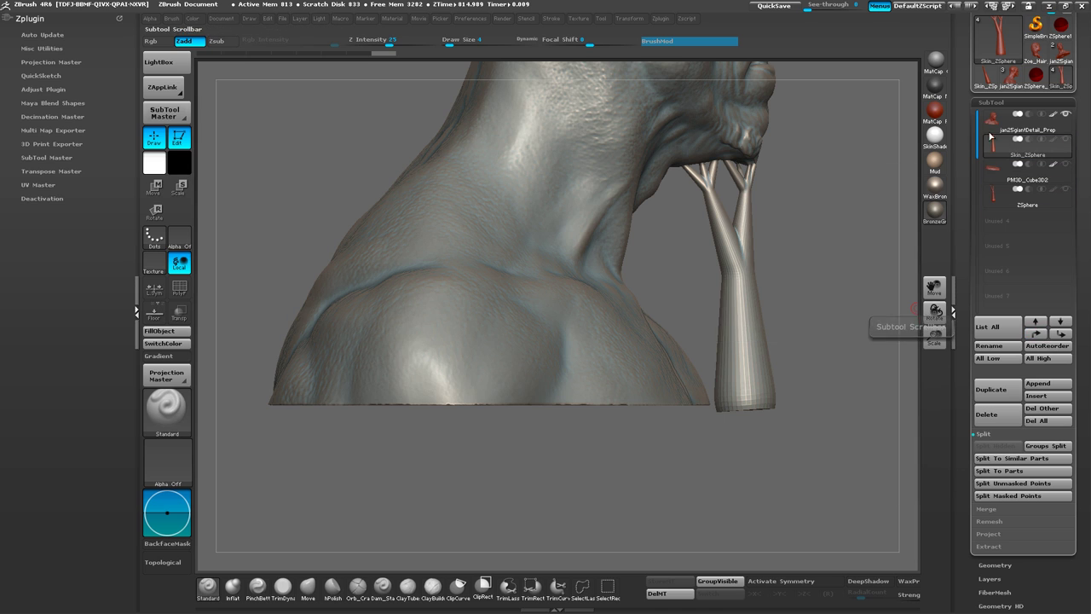
{"action": "left_click", "coordinate": [1023, 123]}
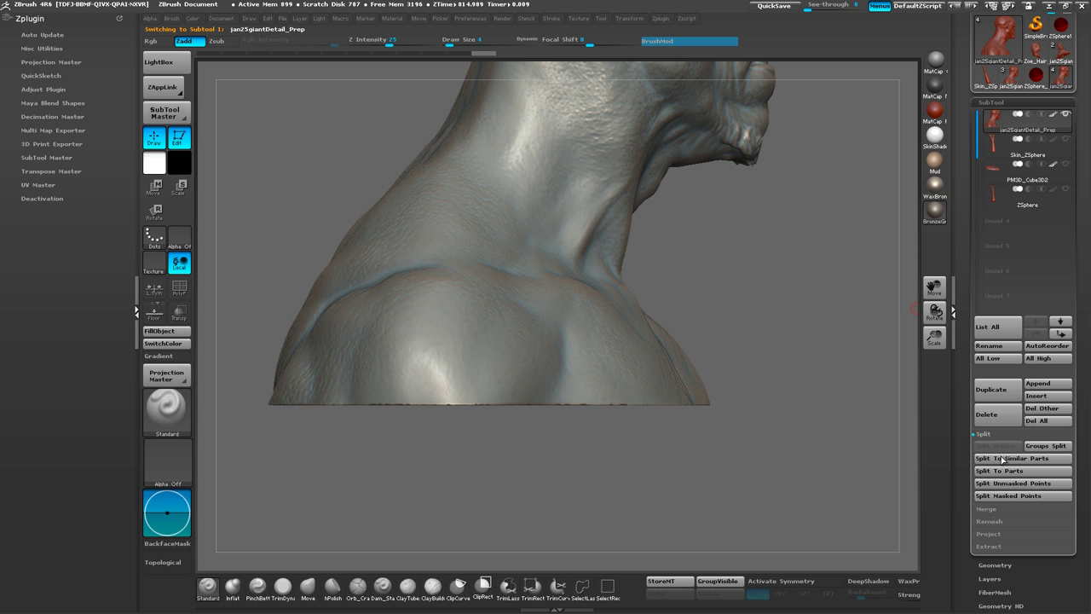
{"action": "left_click", "coordinate": [995, 508]}
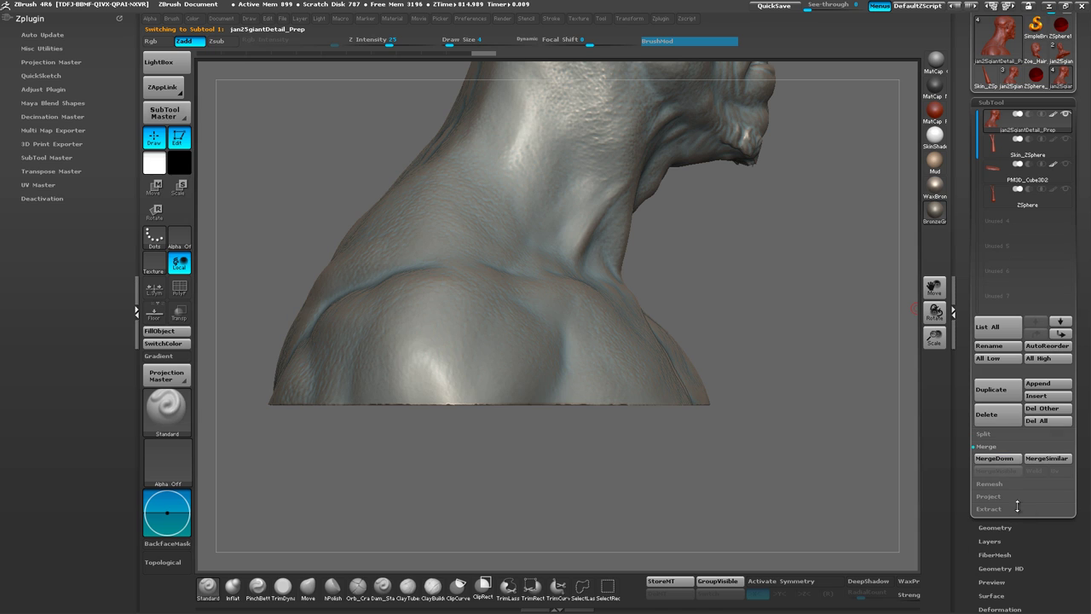
{"action": "left_click", "coordinate": [1004, 457]}
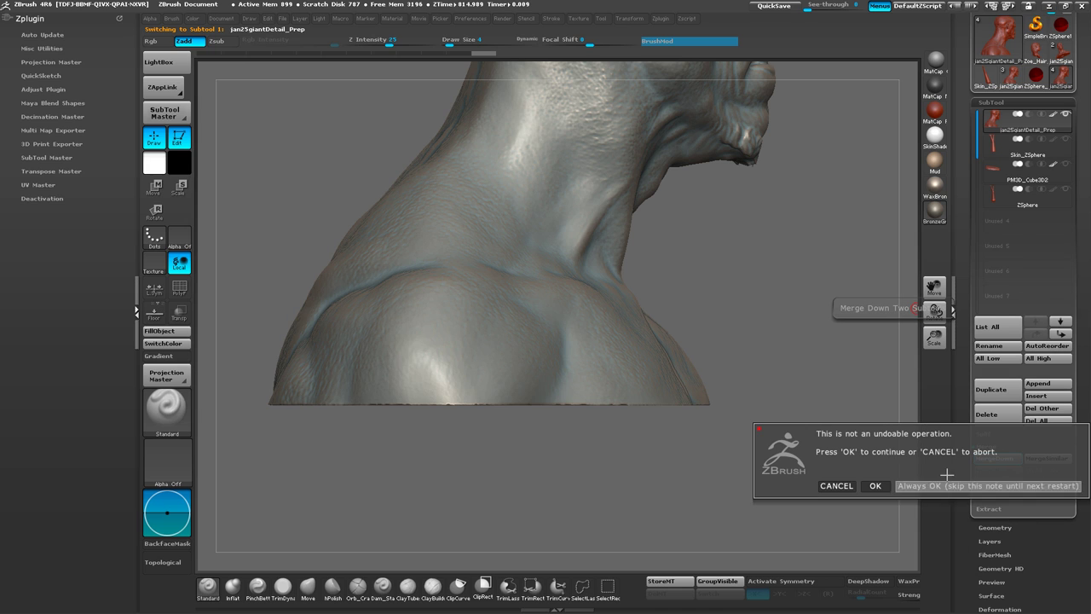
{"action": "left_click", "coordinate": [989, 485]}
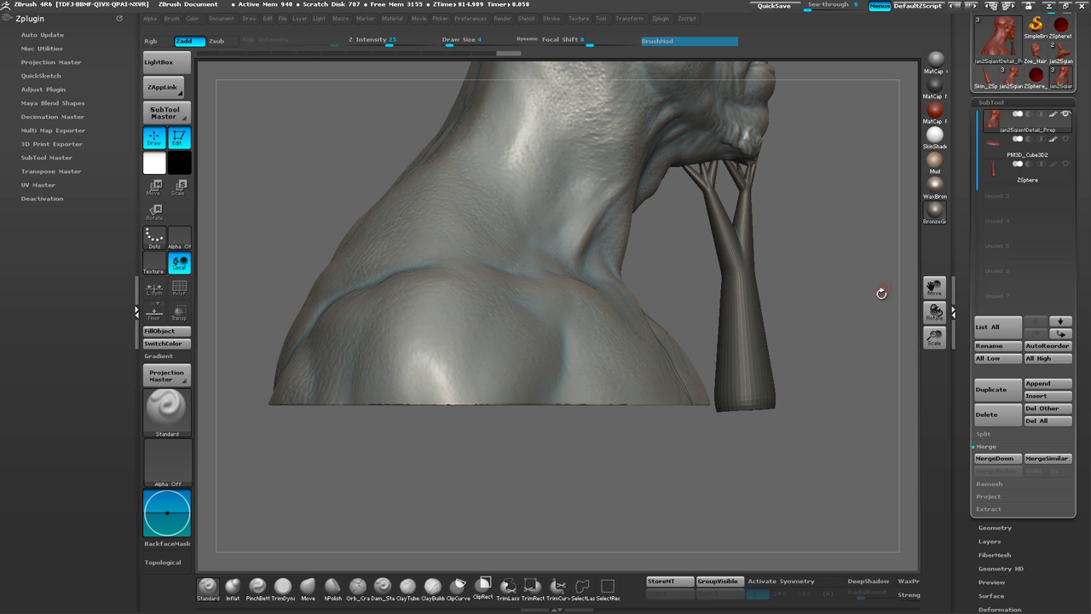
Clear any mask on the merged bust and support, testing it by inverting it twice
{"action": "left_click_drag", "start_coordinate": [812, 260], "coordinate": [857, 338], "text": "ctrl"}
{"action": "left_click", "coordinate": [848, 317], "text": "ctrl"}
{"action": "left_click", "coordinate": [855, 319], "text": "ctrl"}
{"action": "left_click_drag", "start_coordinate": [870, 338], "coordinate": [855, 316]}
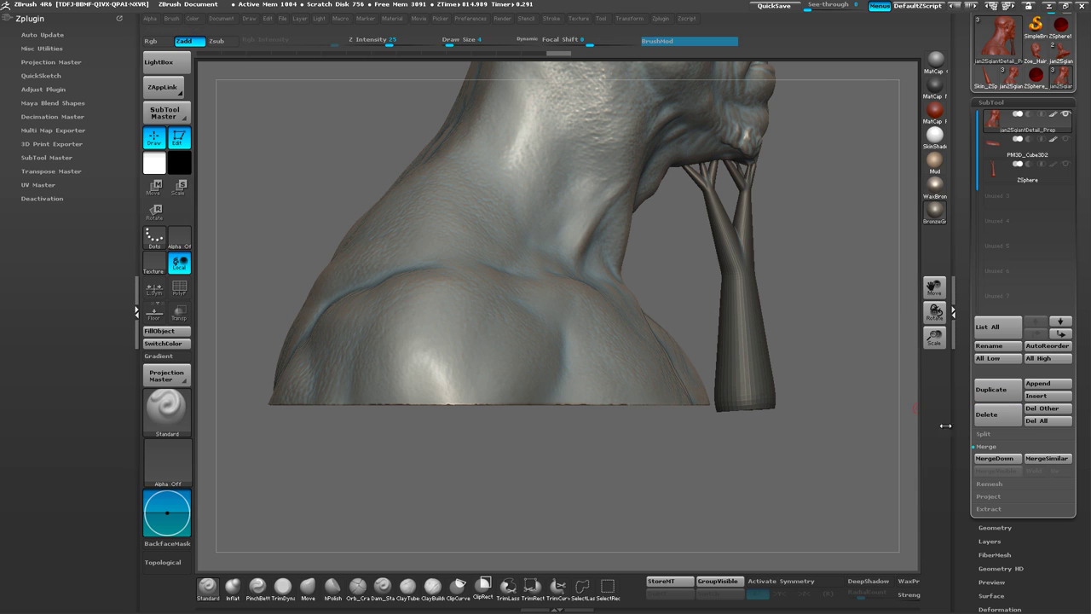
Clip the merged mesh flat along the bust's bottom edge with ClipCurve and check the support's foot from below
{"action": "key", "text": "ctrl+shift"}
{"action": "left_click", "coordinate": [458, 586], "text": "ctrl+shift"}
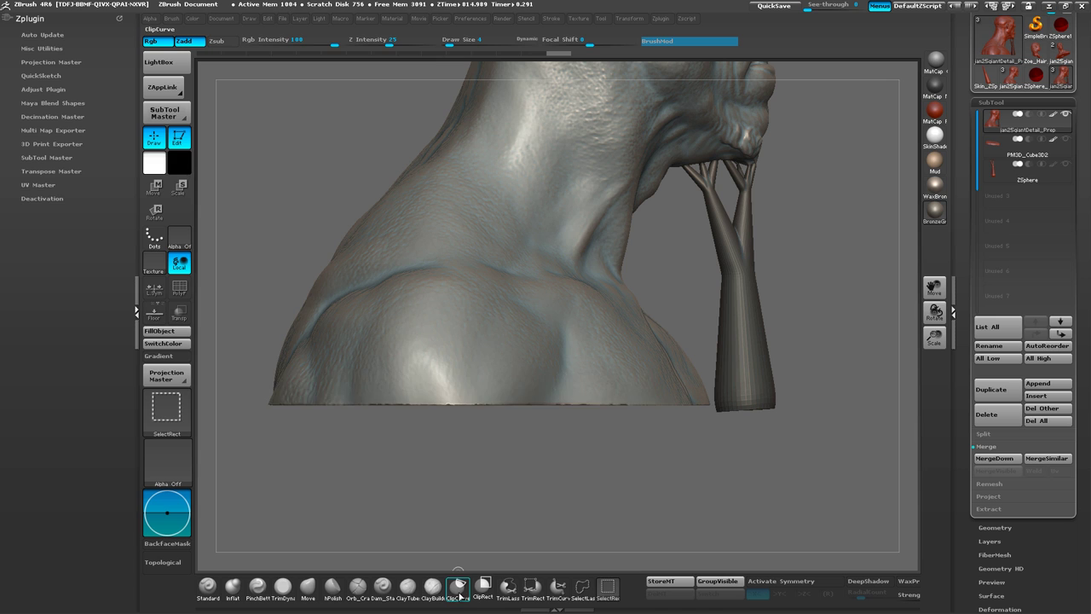
{"action": "left_click_drag", "start_coordinate": [866, 449], "coordinate": [232, 402], "text": "ctrl+shift"}
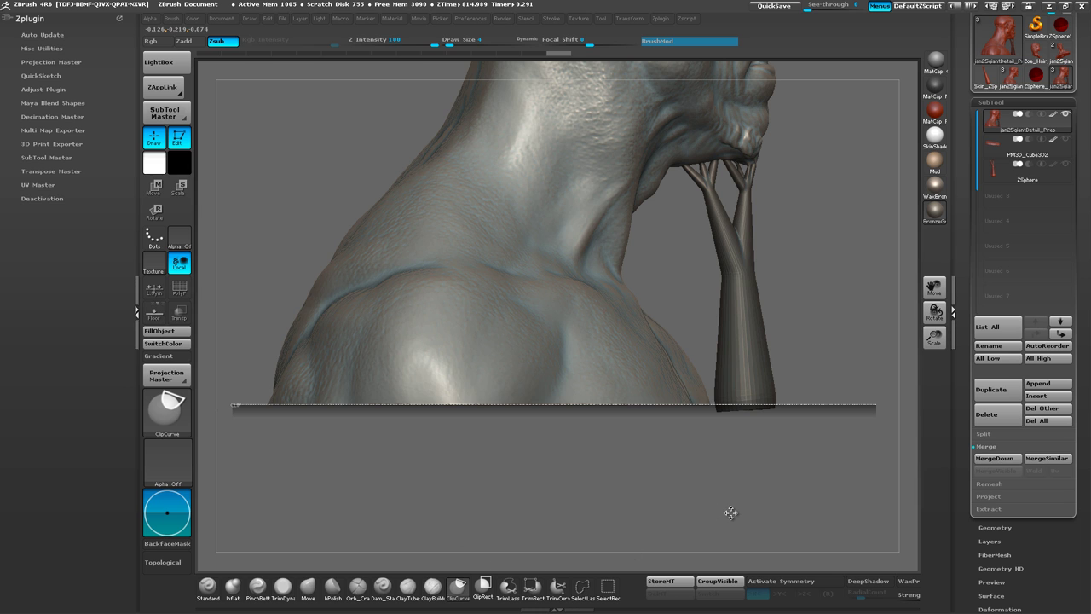
{"action": "mouse_move", "coordinate": [730, 513]}
{"action": "left_mouse_down", "text": "ctrl+shift"}
{"action": "mouse_move", "coordinate": [743, 521]}
{"action": "mouse_move", "coordinate": [729, 414]}
{"action": "mouse_move", "coordinate": [814, 397]}
{"action": "left_mouse_up", "text": "ctrl+shift"}
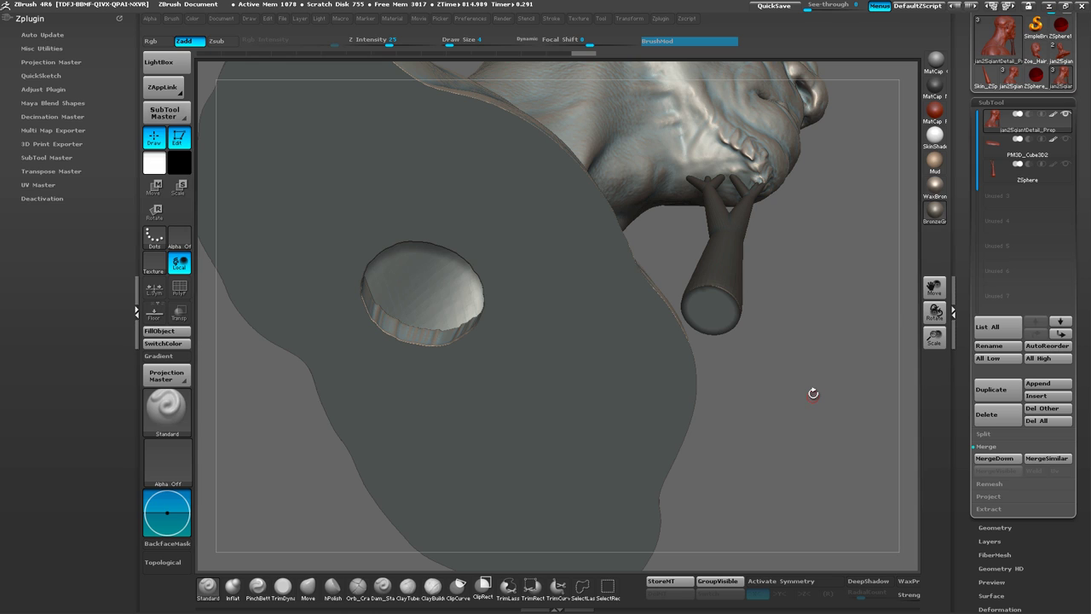